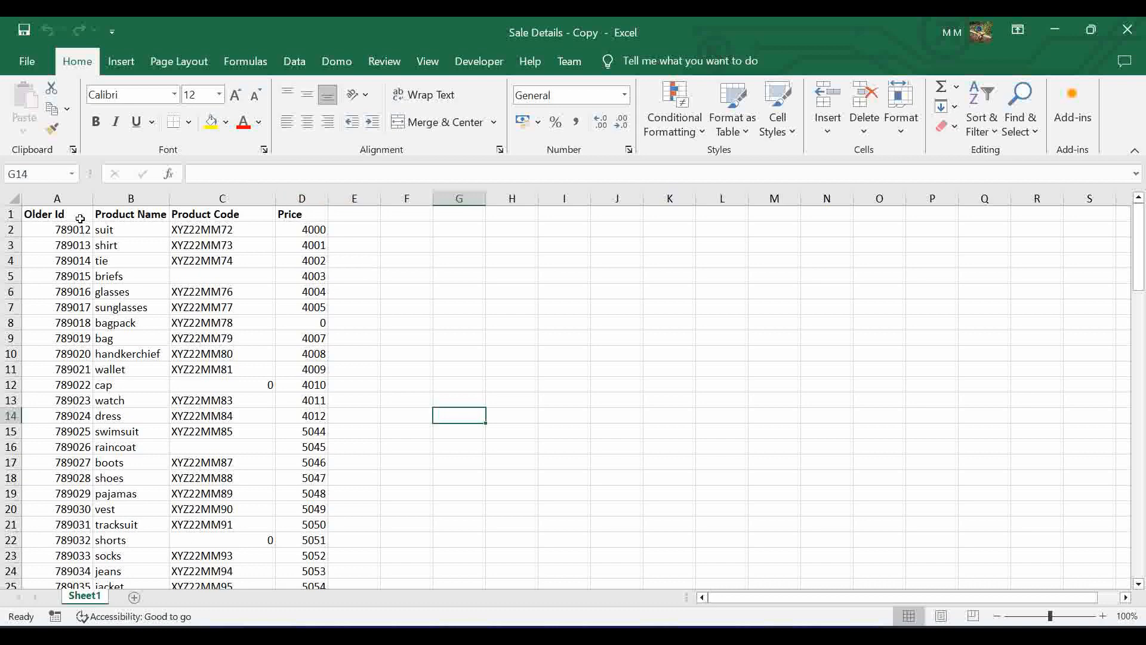
Step: Examine the four column headings in row 1 and the Price value in the bagpack row
click(69, 216)
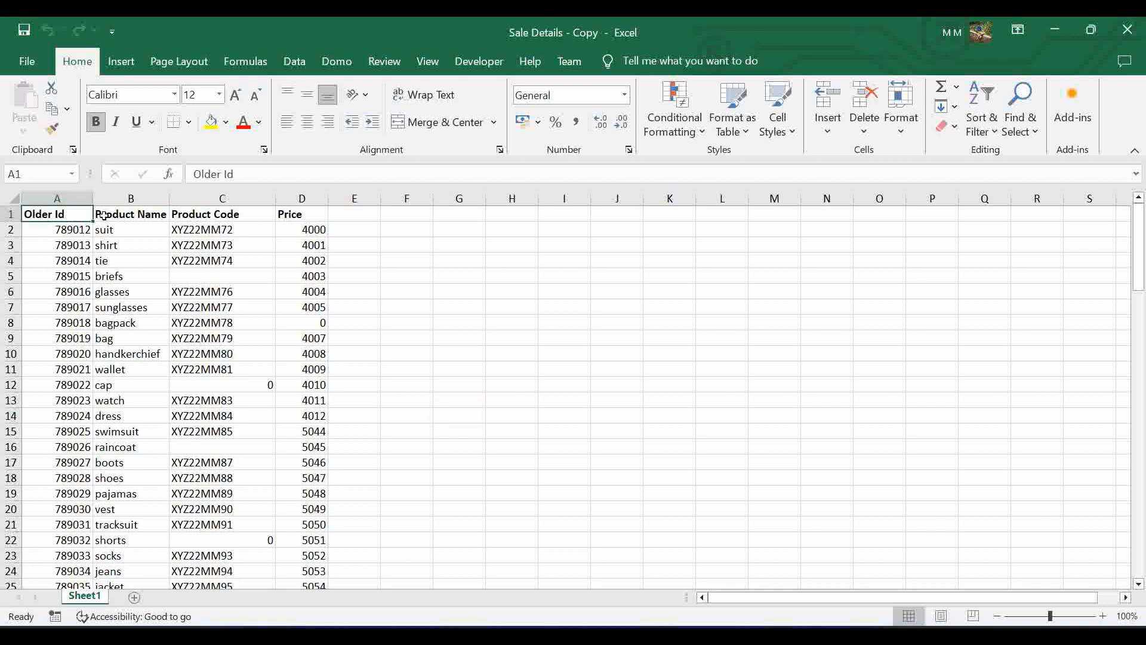
click(121, 214)
click(190, 216)
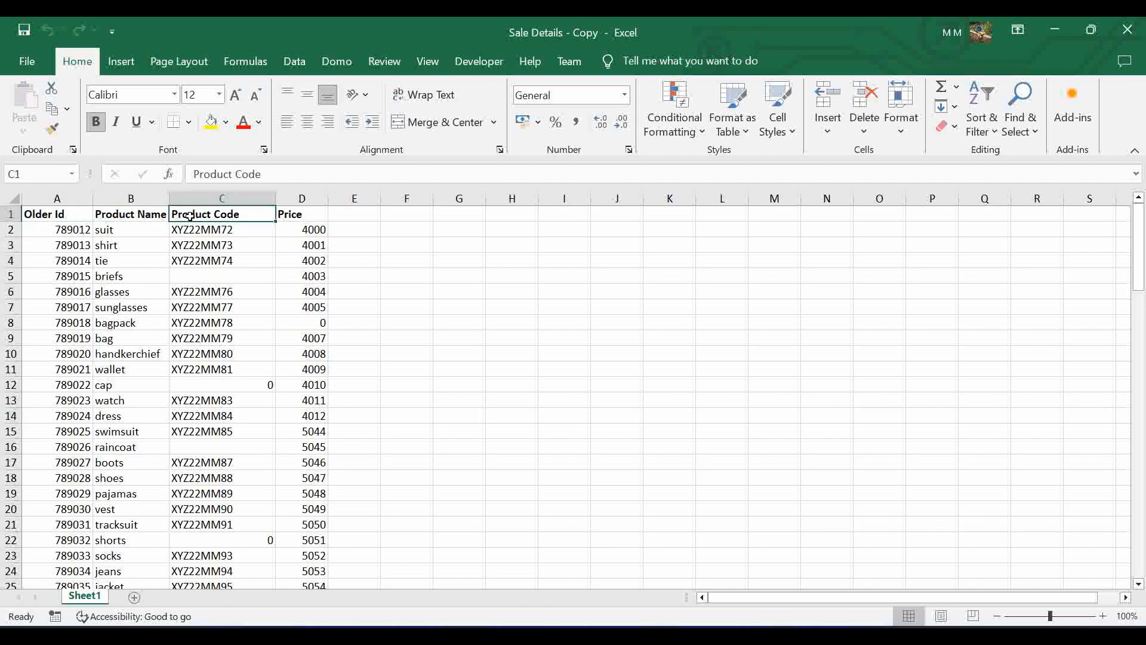
click(304, 216)
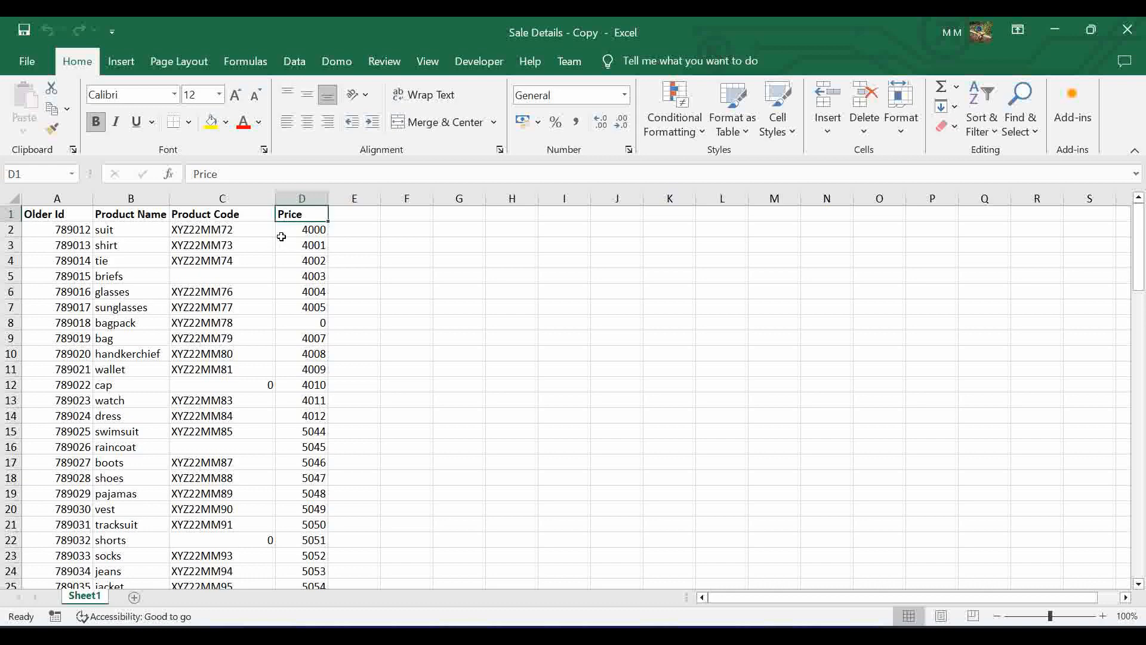
click(318, 322)
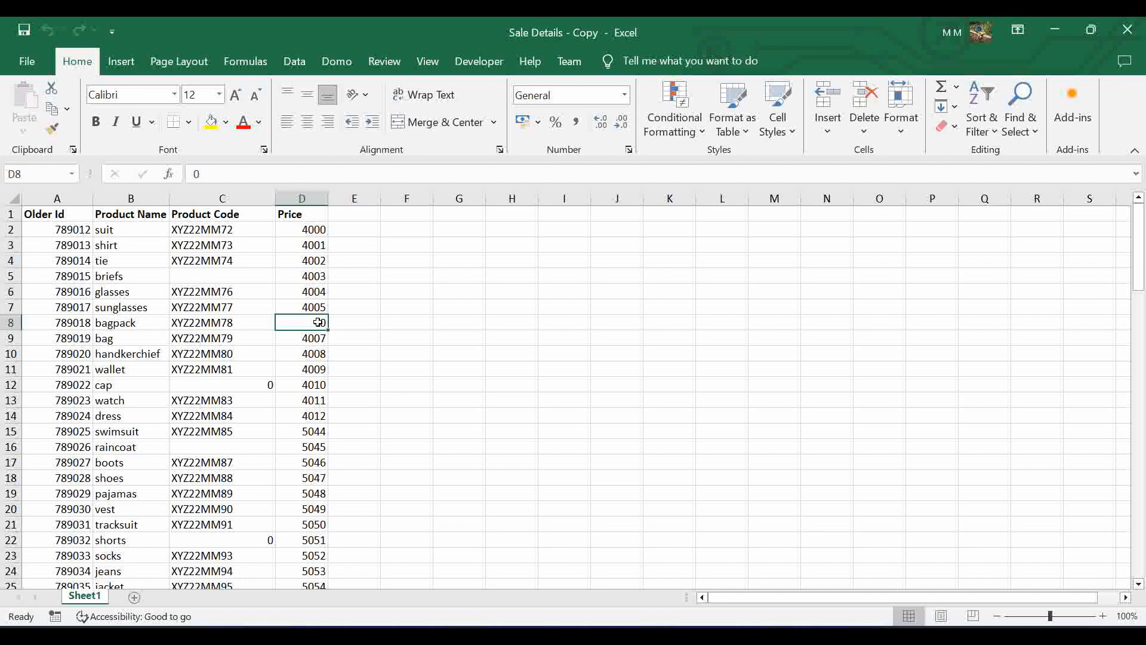
Step: Add filters to the heading row of the sales data
click(10, 214)
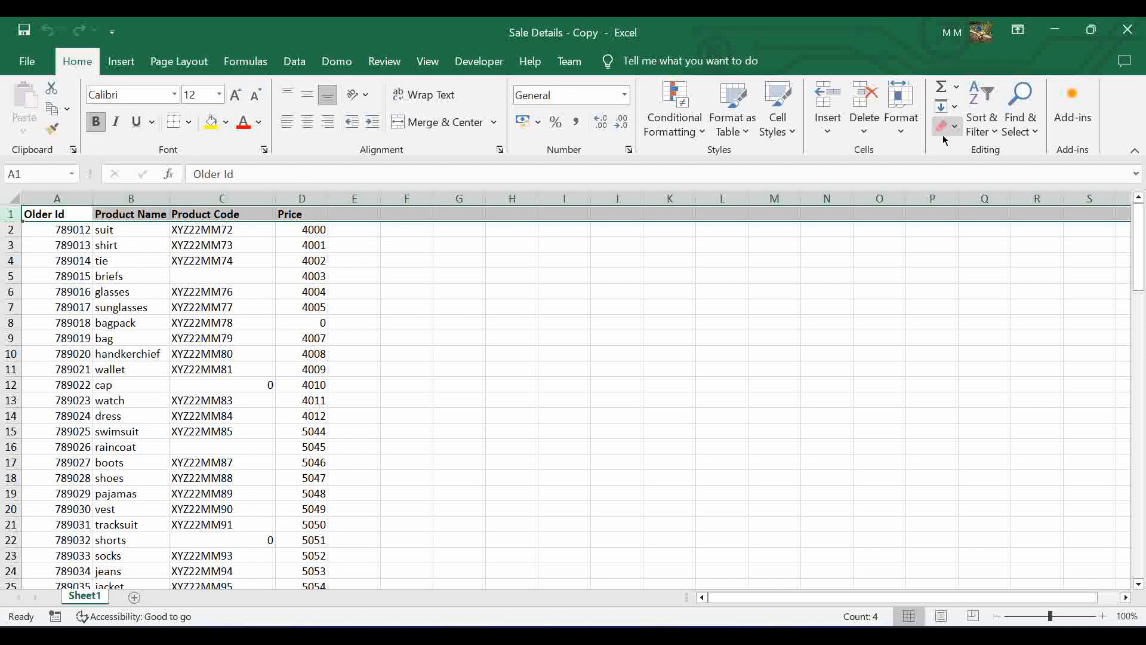
click(983, 114)
click(988, 216)
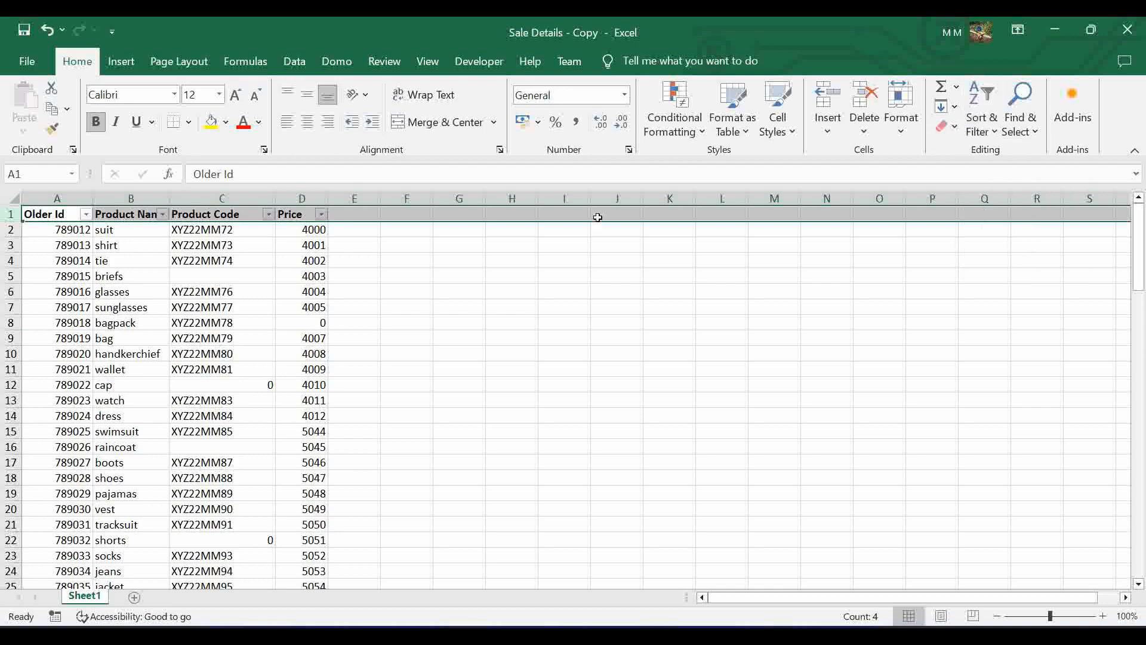
Step: Filter the Price column to show only the value 0, and undo that filter
click(321, 214)
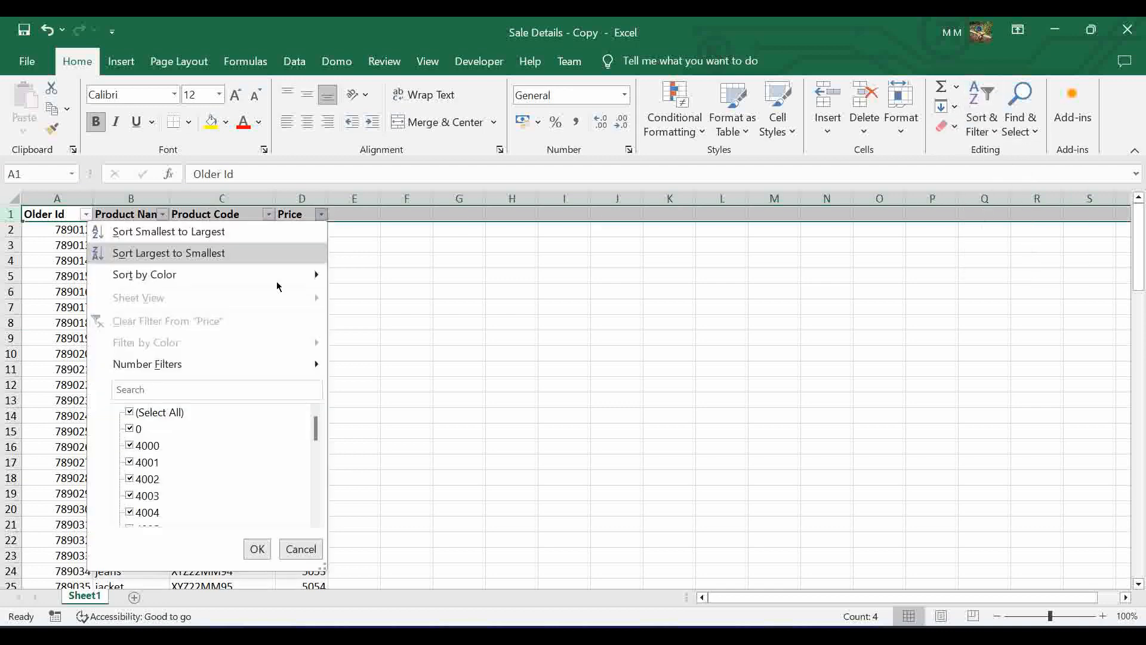
click(130, 412)
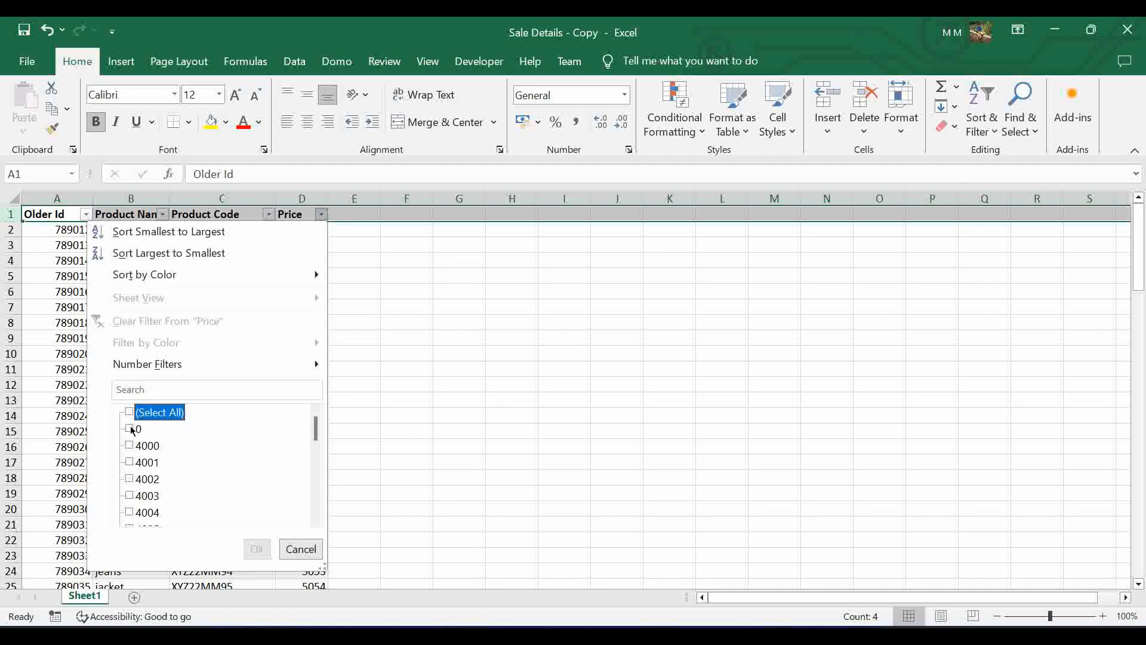
click(130, 430)
click(257, 549)
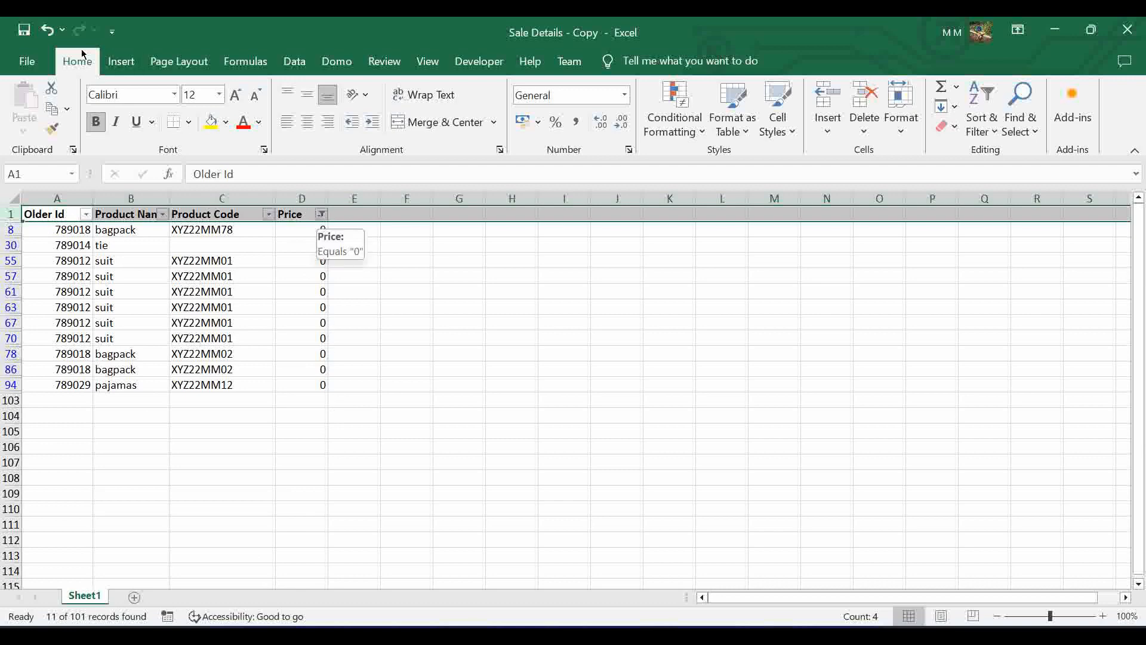
click(47, 30)
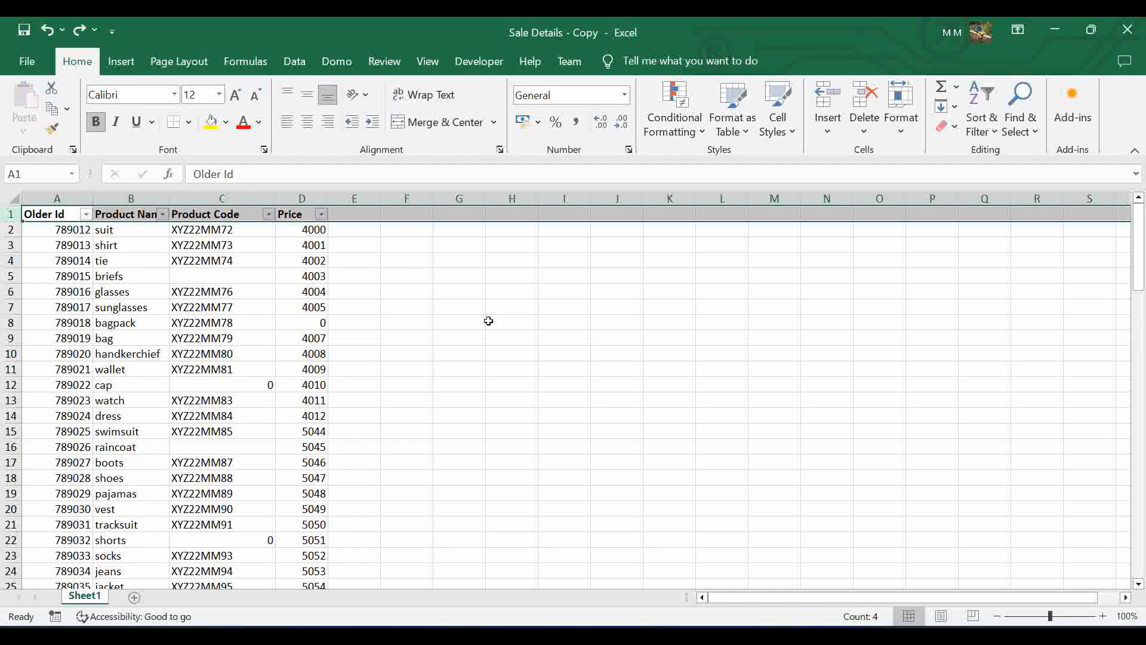
click(321, 323)
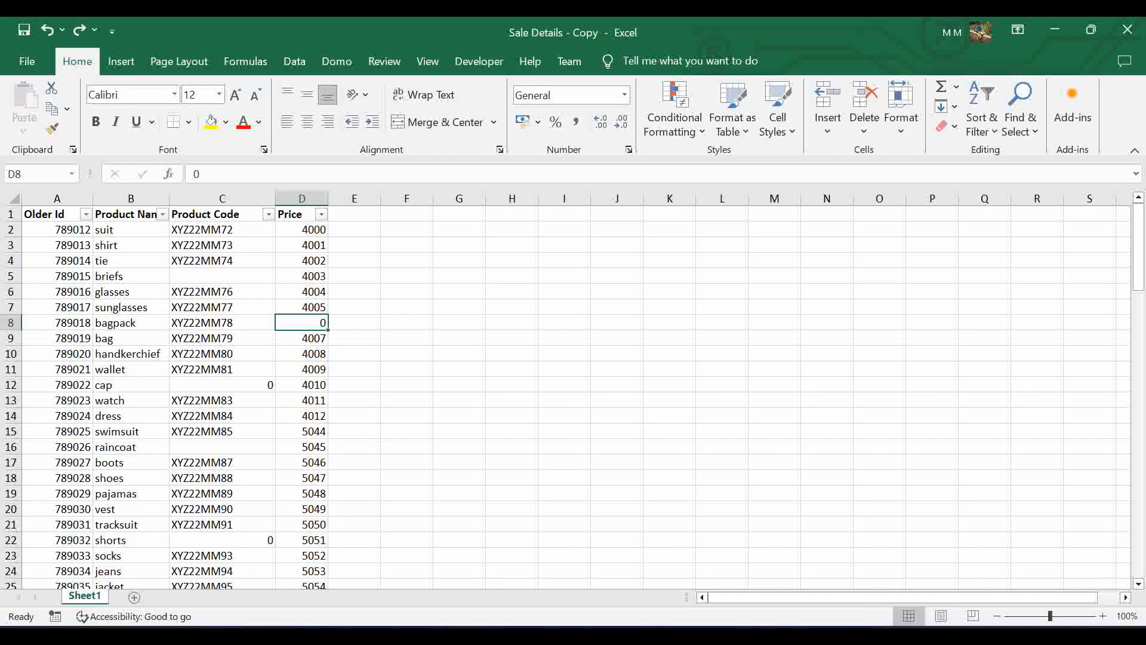
Step: Switch to Word, create a blank document and write "I have a excel file which contains data from"
key(alt+Tab)
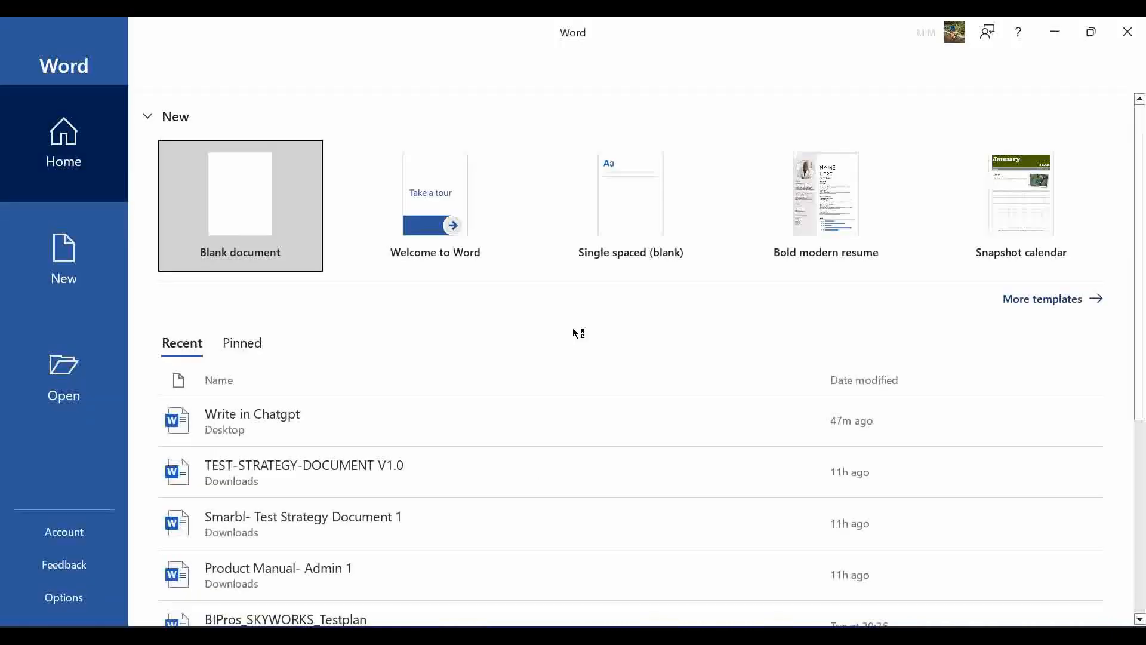
click(273, 245)
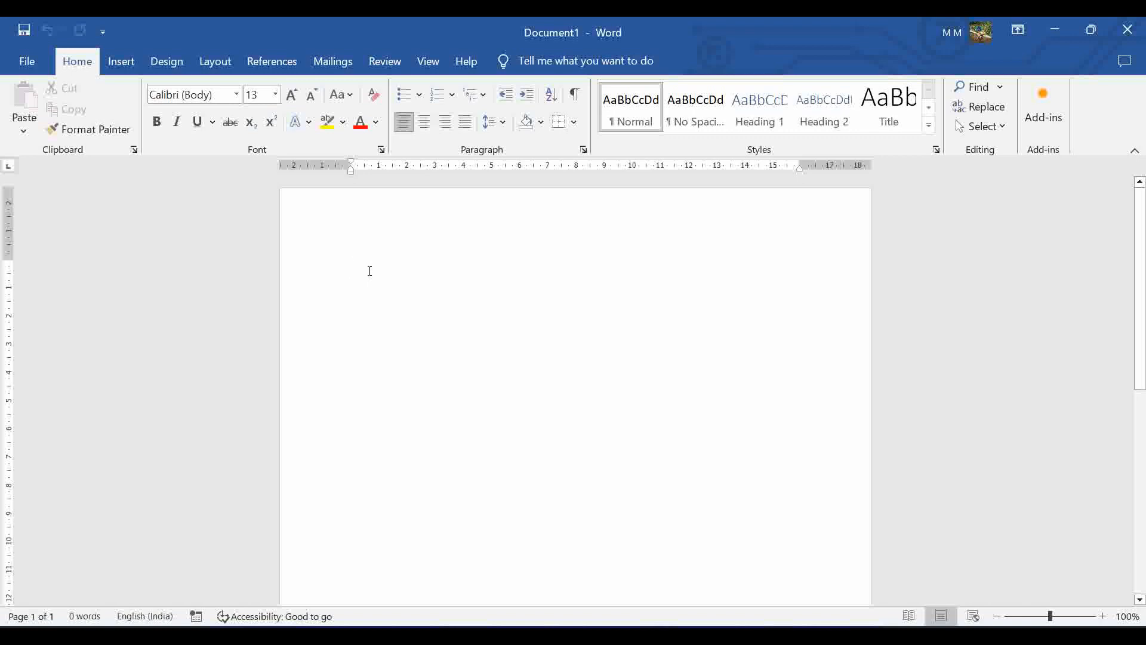
text(I)
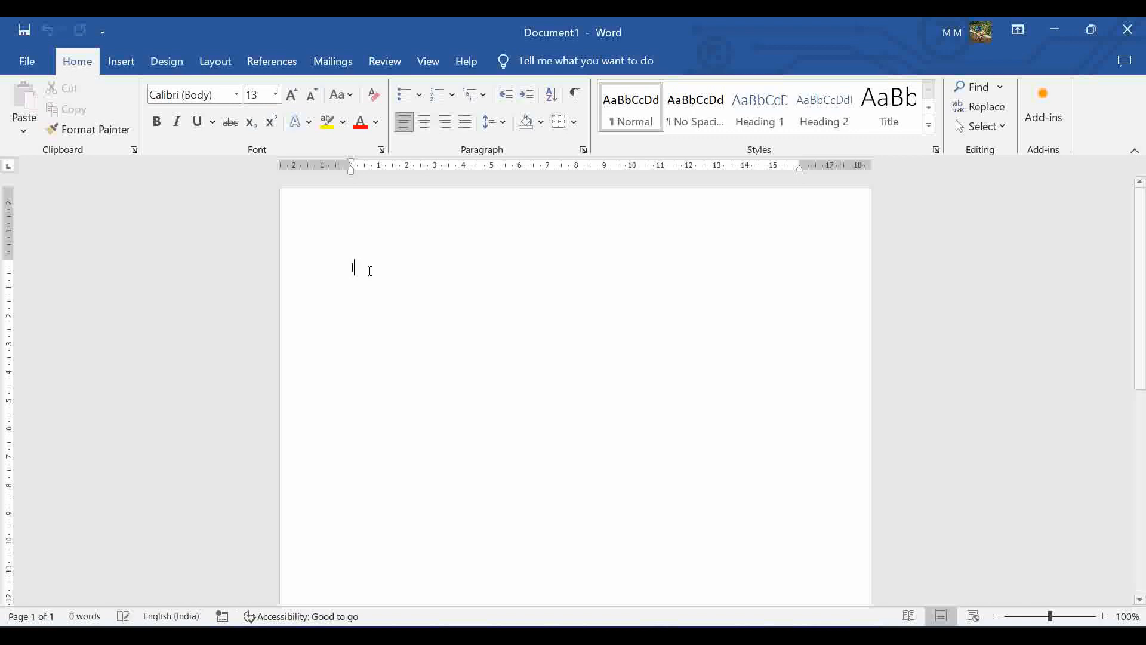
text( have)
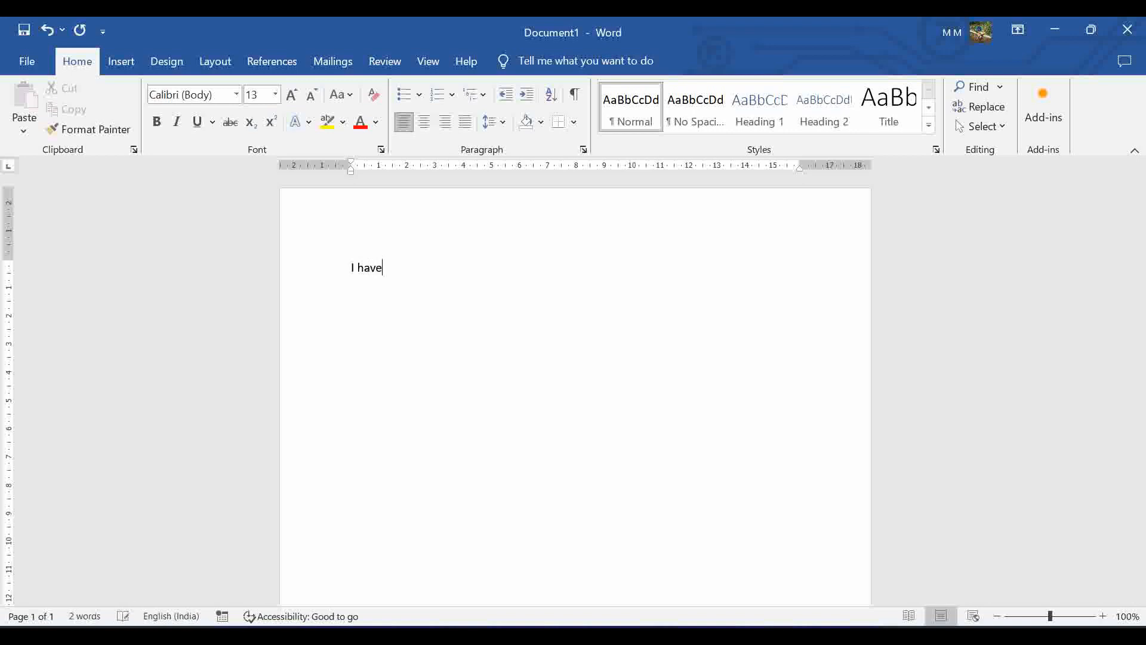
text( a excel file which contain)
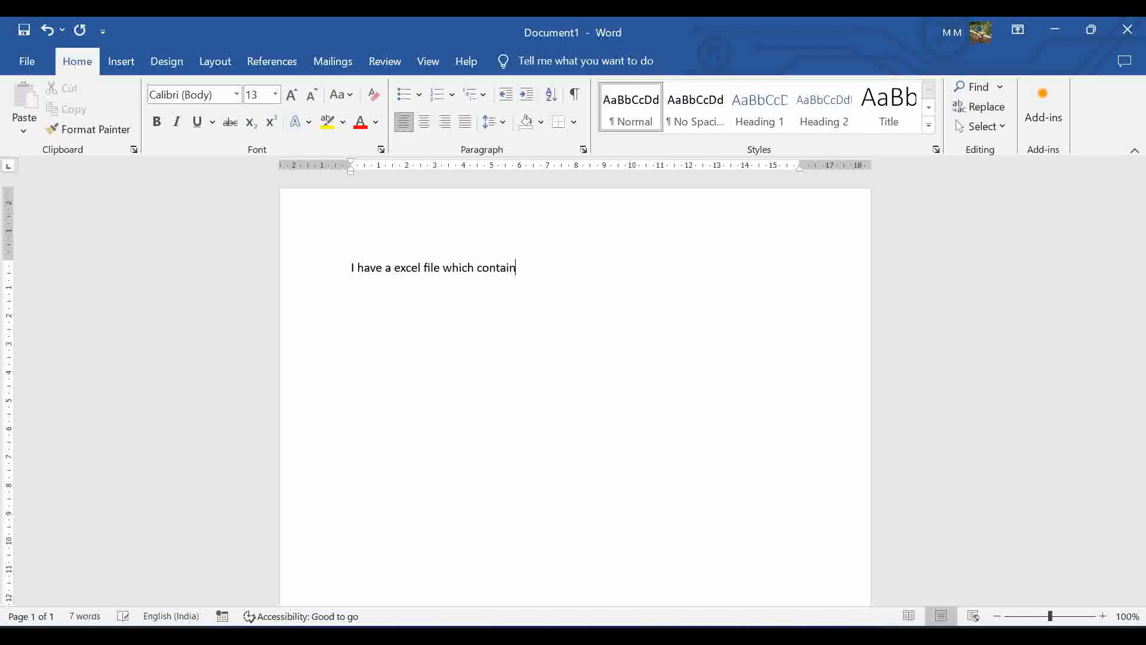
text(s f)
key(BackSpace)
text(data from)
Step: Switch to the Sale Details workbook in Excel and check the first and last cells of the data range
click(373, 634)
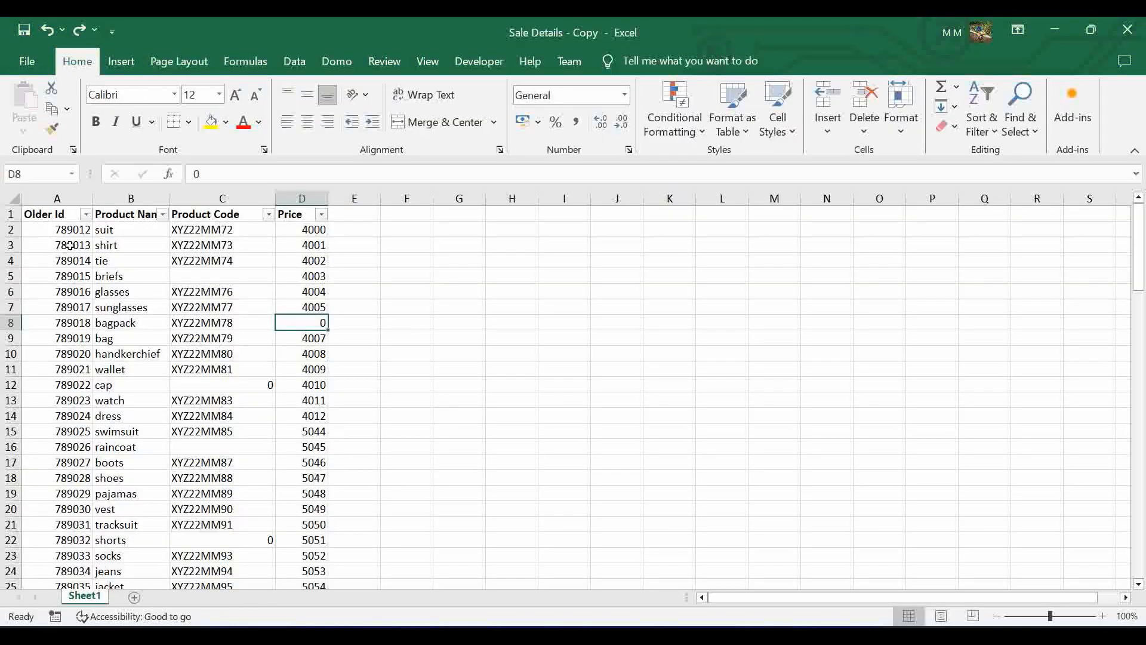
click(53, 214)
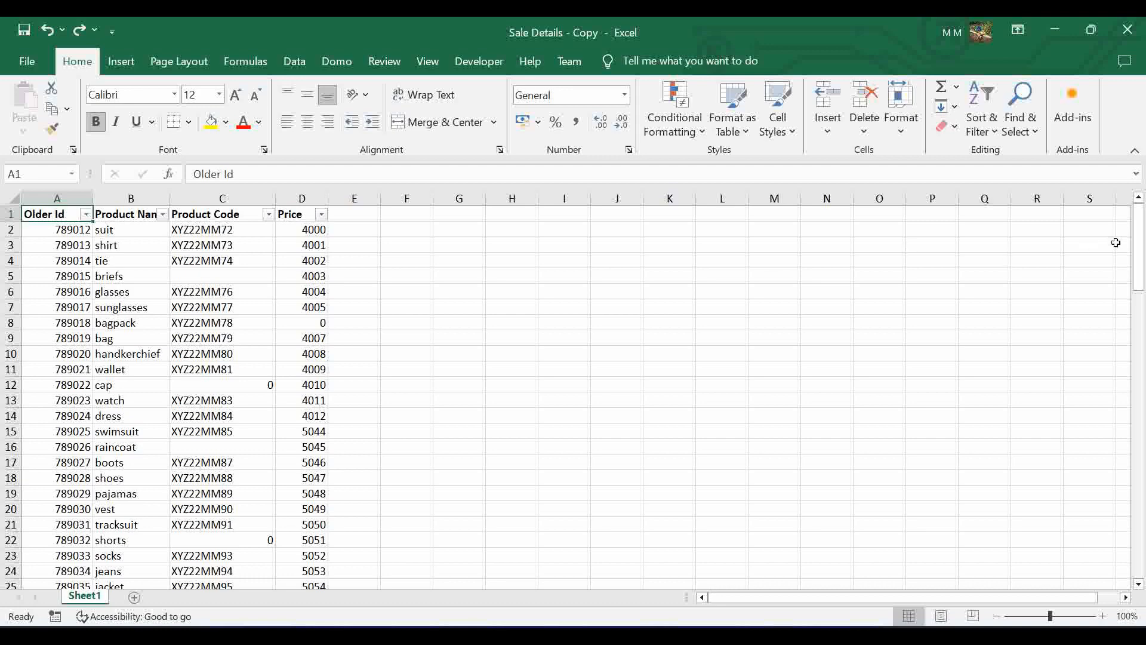
drag(1138, 249, 1140, 534)
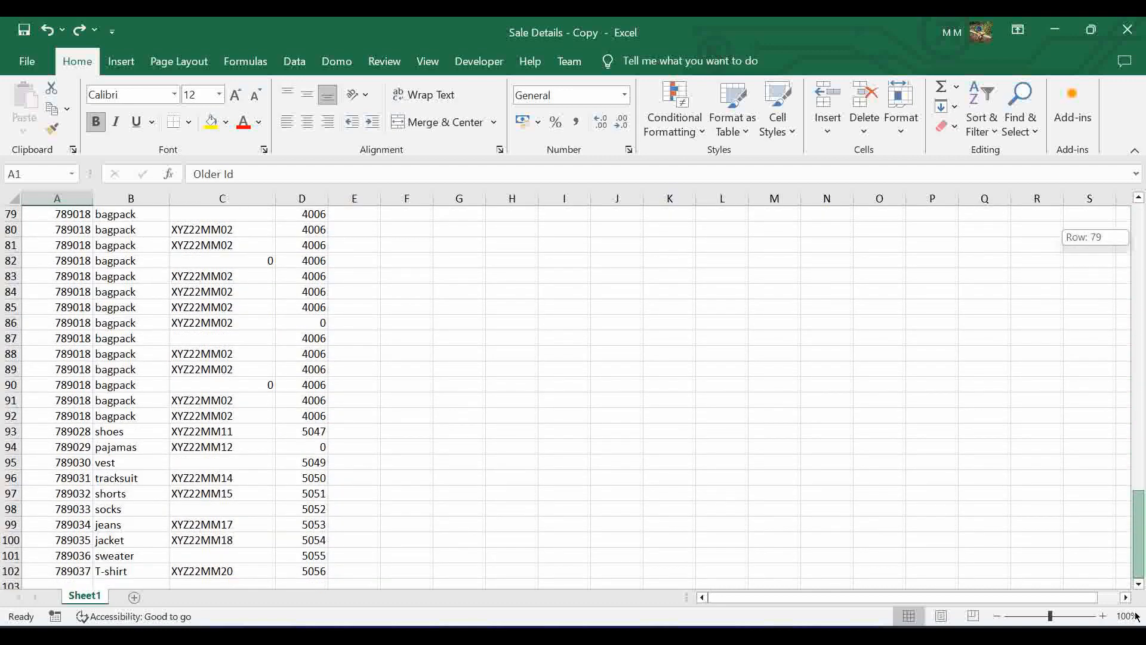
scroll(393, 576, down, 1)
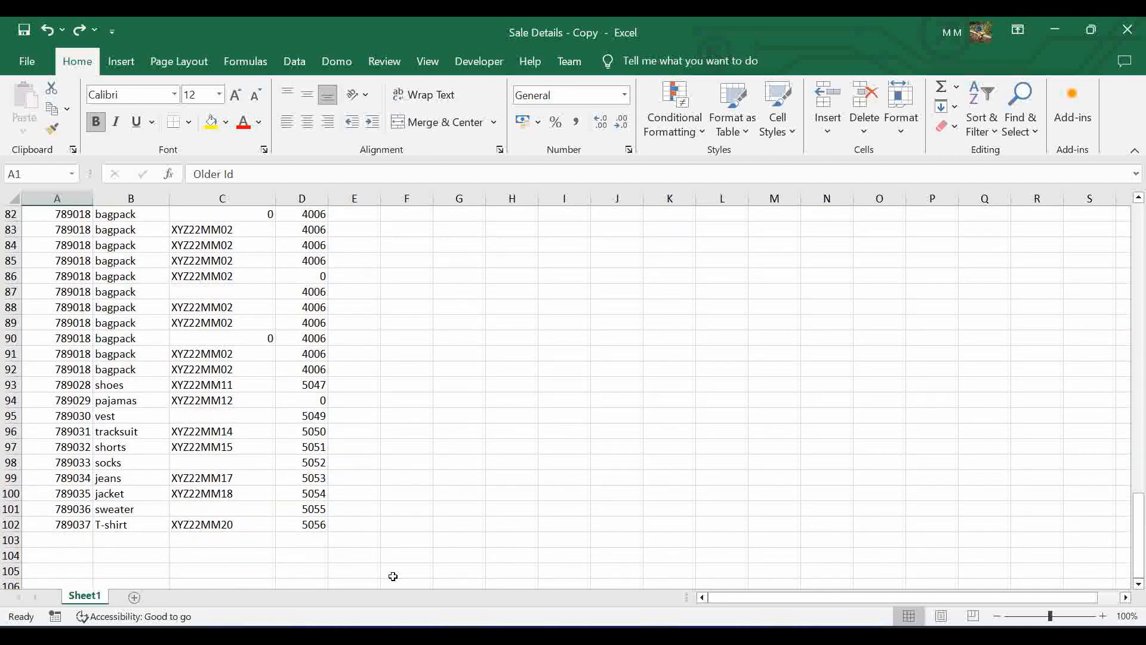
click(313, 522)
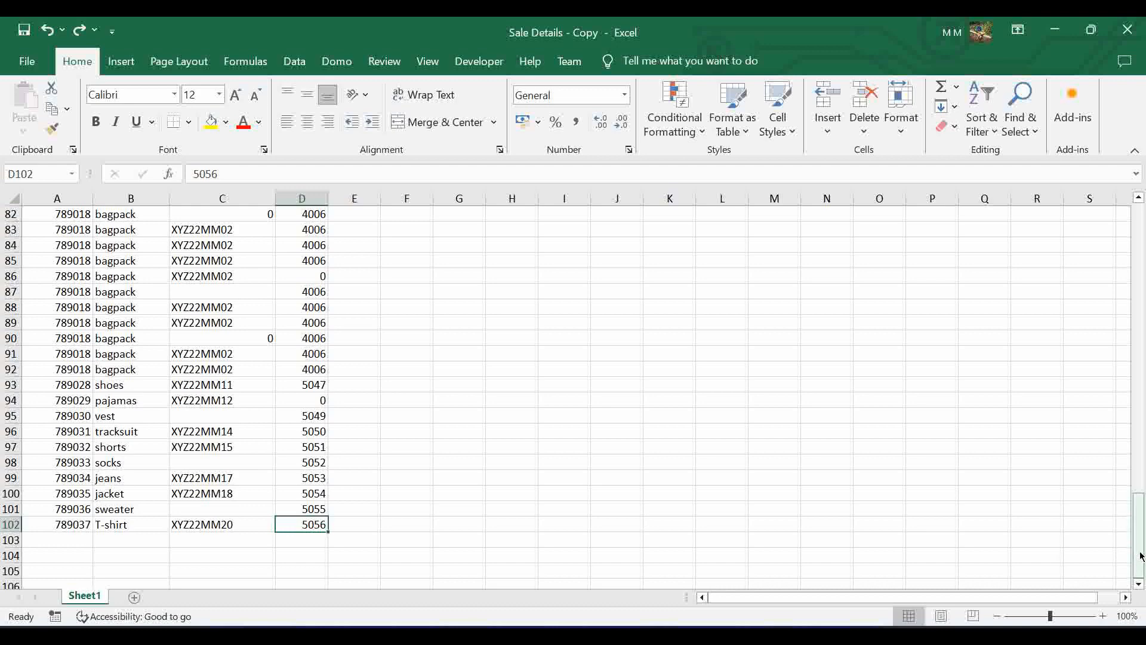
drag(1140, 555, 1138, 266)
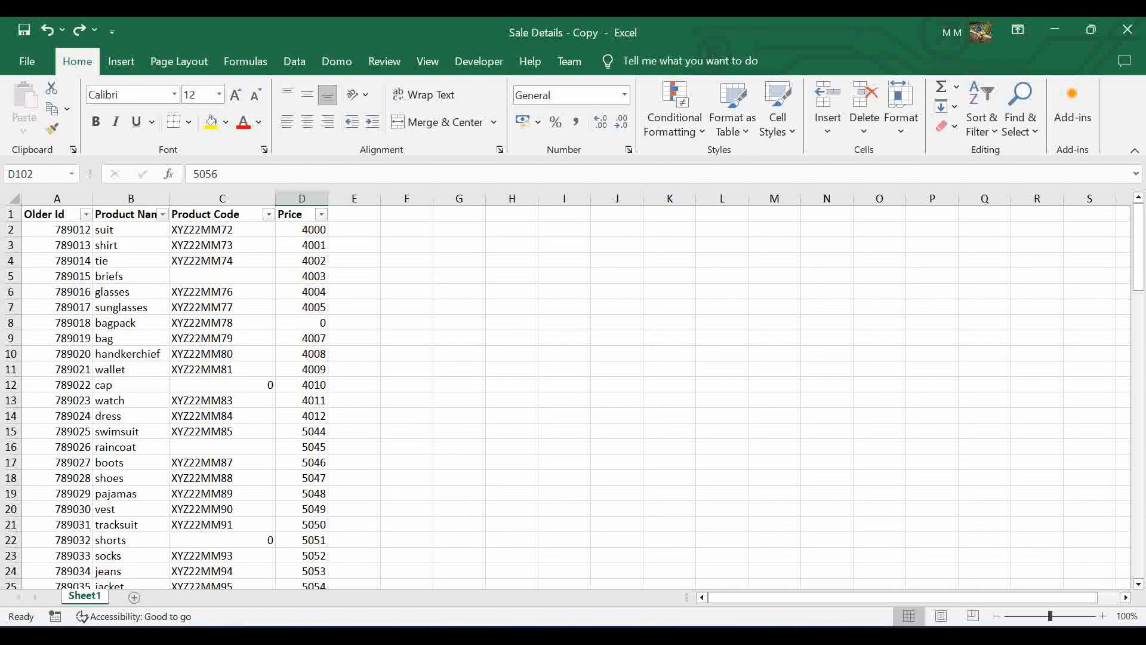
Step: Return to the Word document and continue the text with "A1 to D102. The column headings are"
key(alt+Tab)
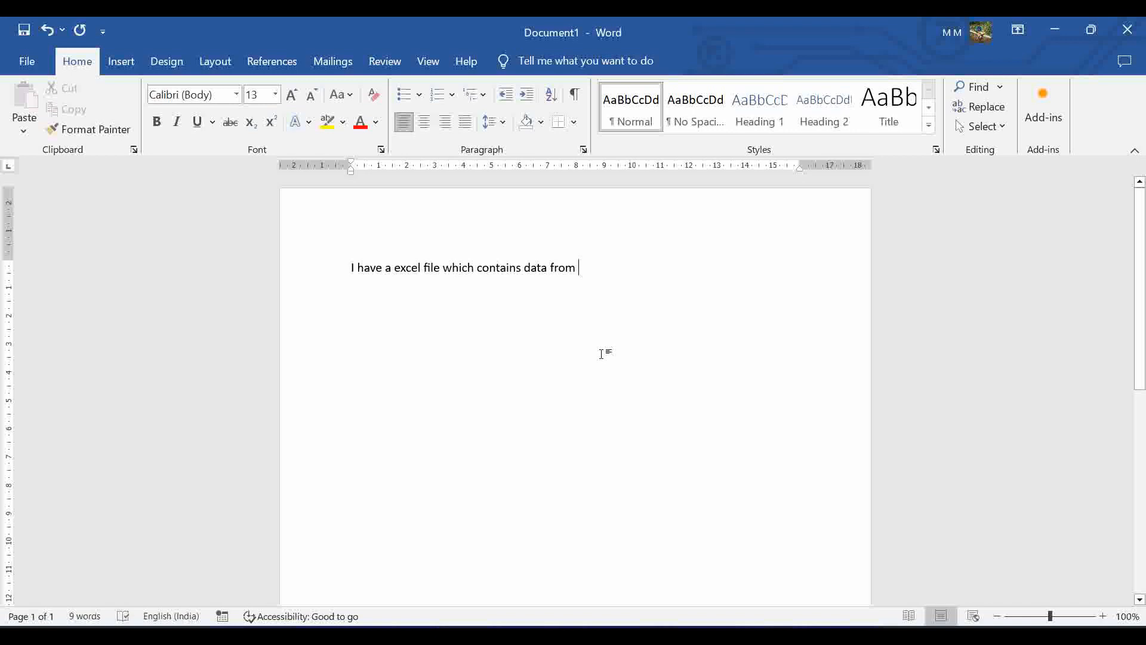
text(A1)
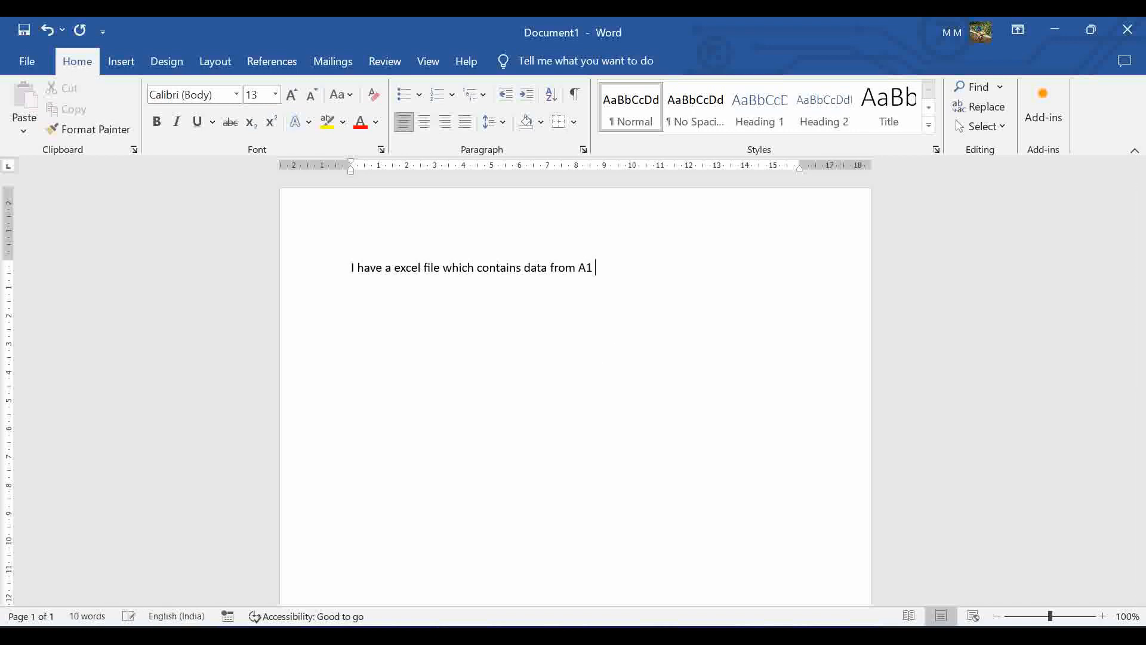
text( to D102)
text(. The column header)
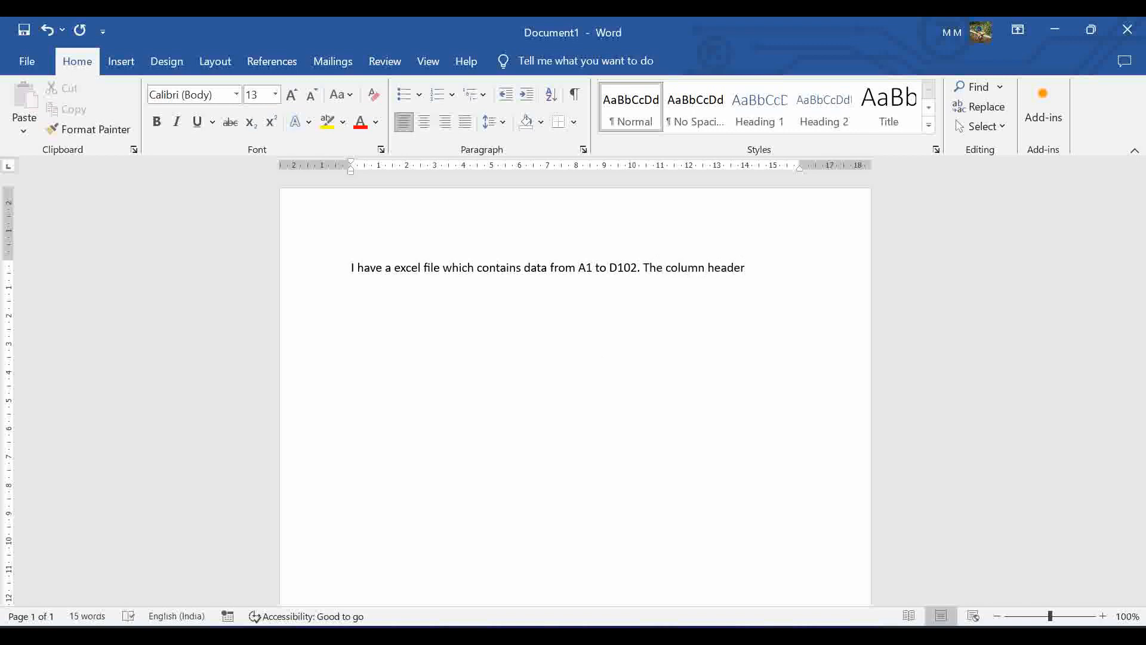
key(BackSpace)
key(BackSpace)
text(ings are)
Step: Copy the headings in A1:D1 from the Excel sheet and paste them as text only at the end of the Word text
click(357, 635)
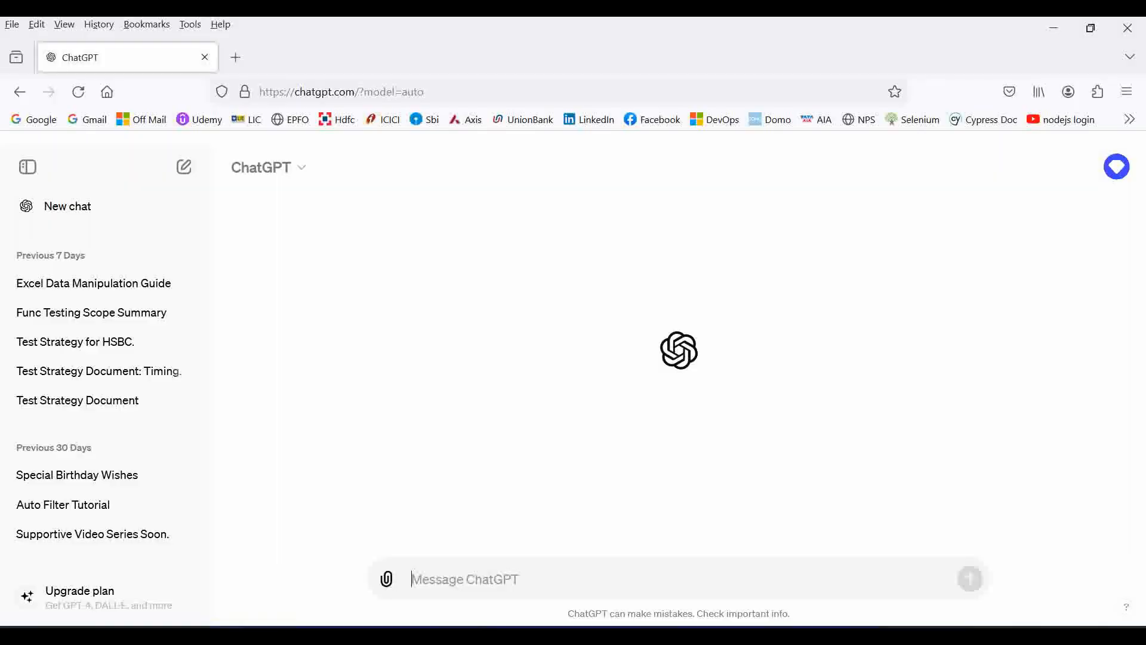
click(418, 579)
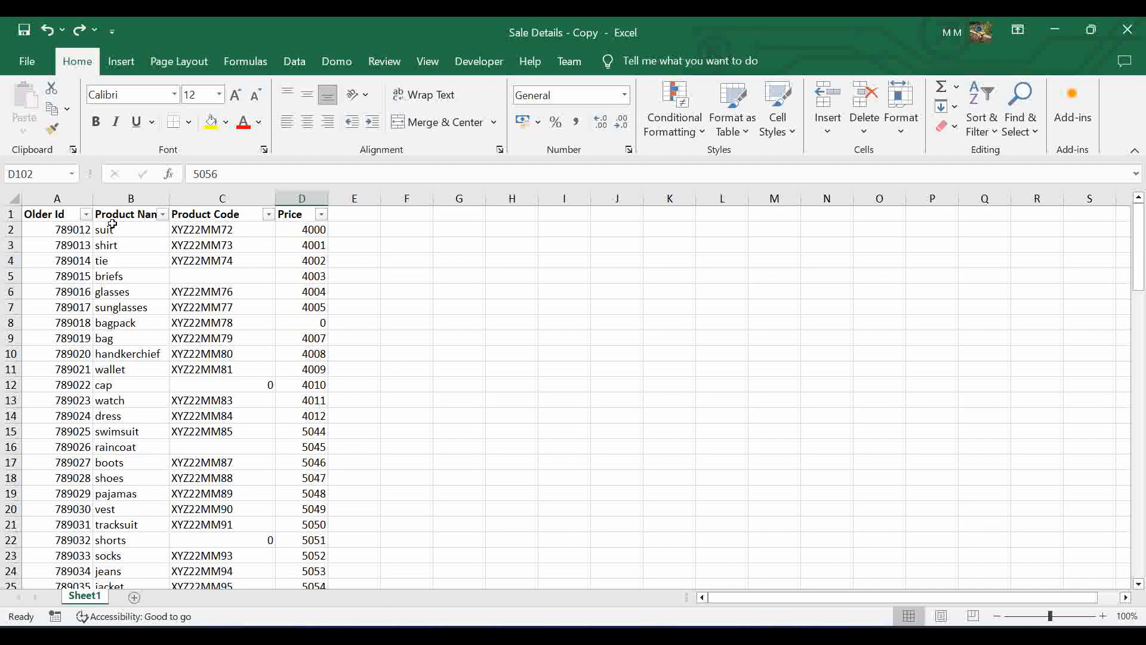
drag(40, 214, 290, 214)
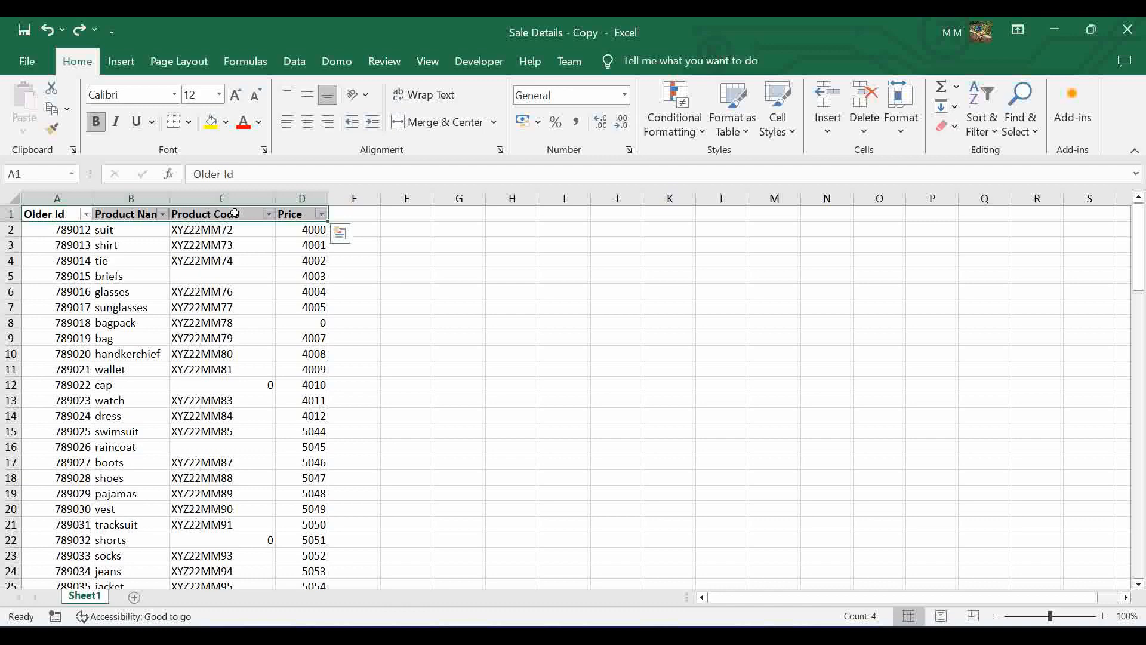
key(ctrl+c)
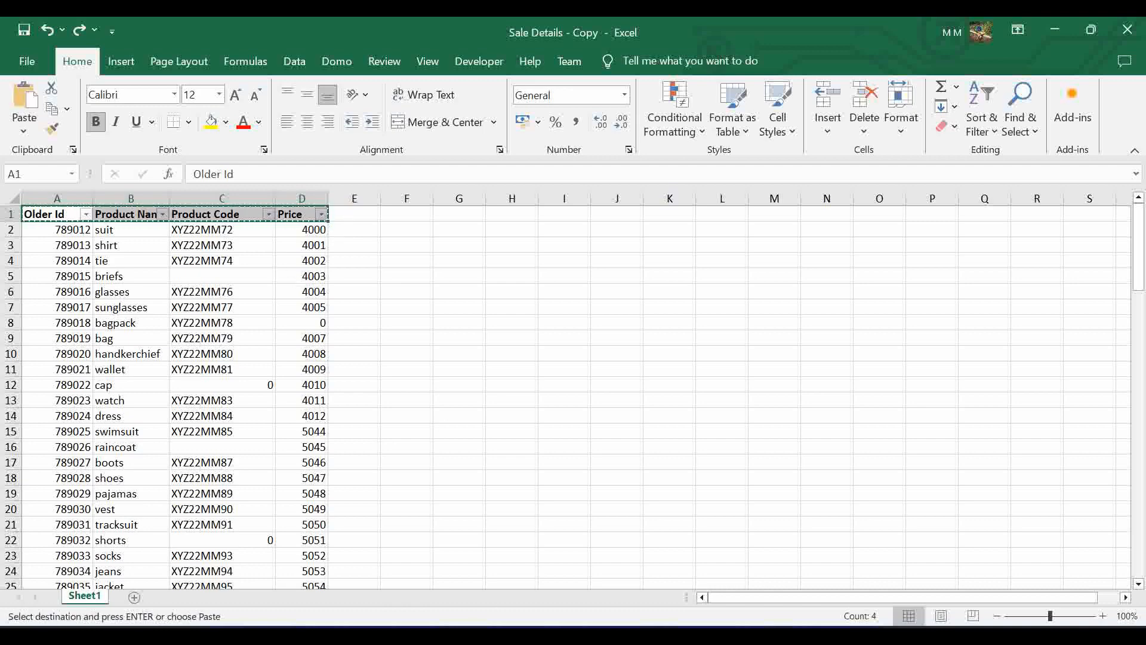
key(alt+Tab)
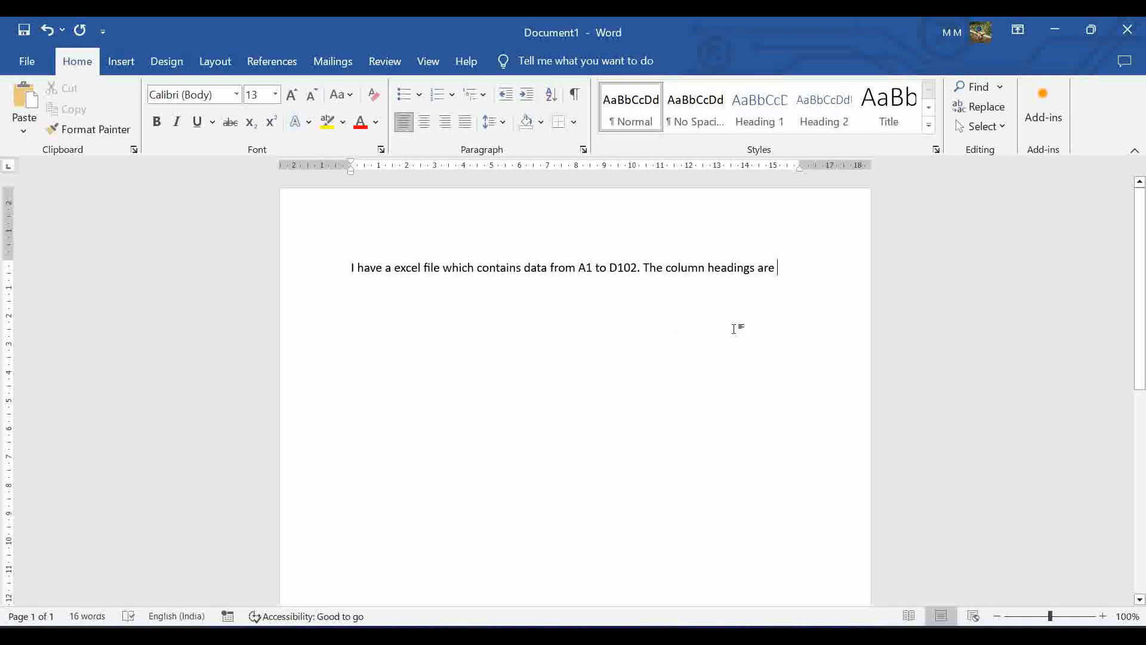
key(ctrl+v)
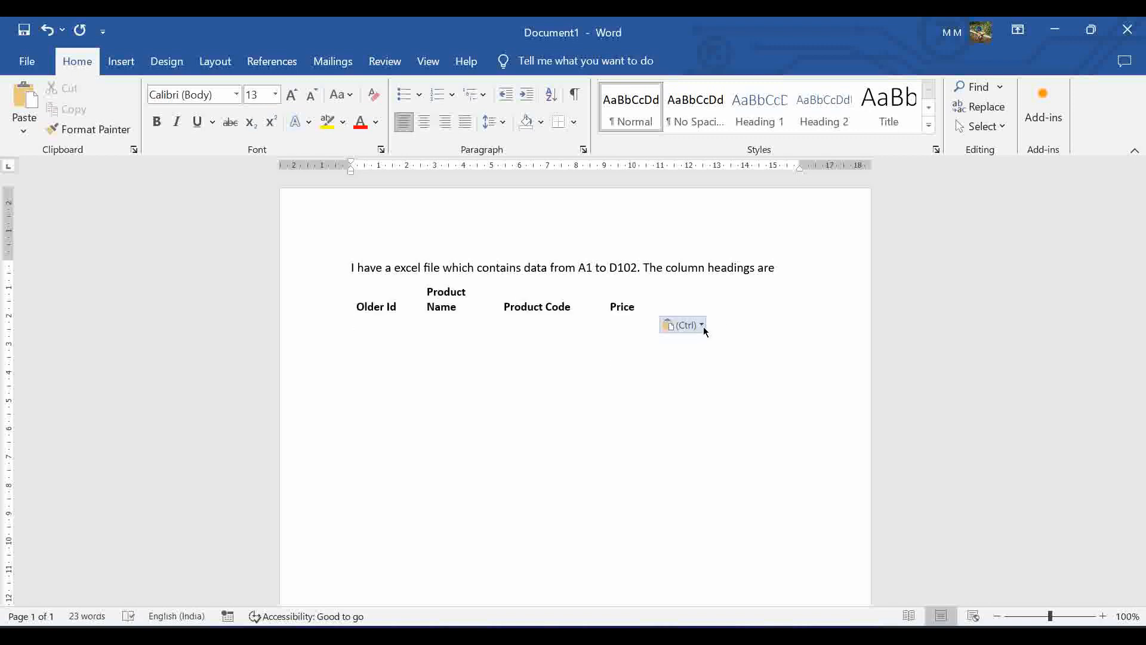
click(703, 327)
click(806, 370)
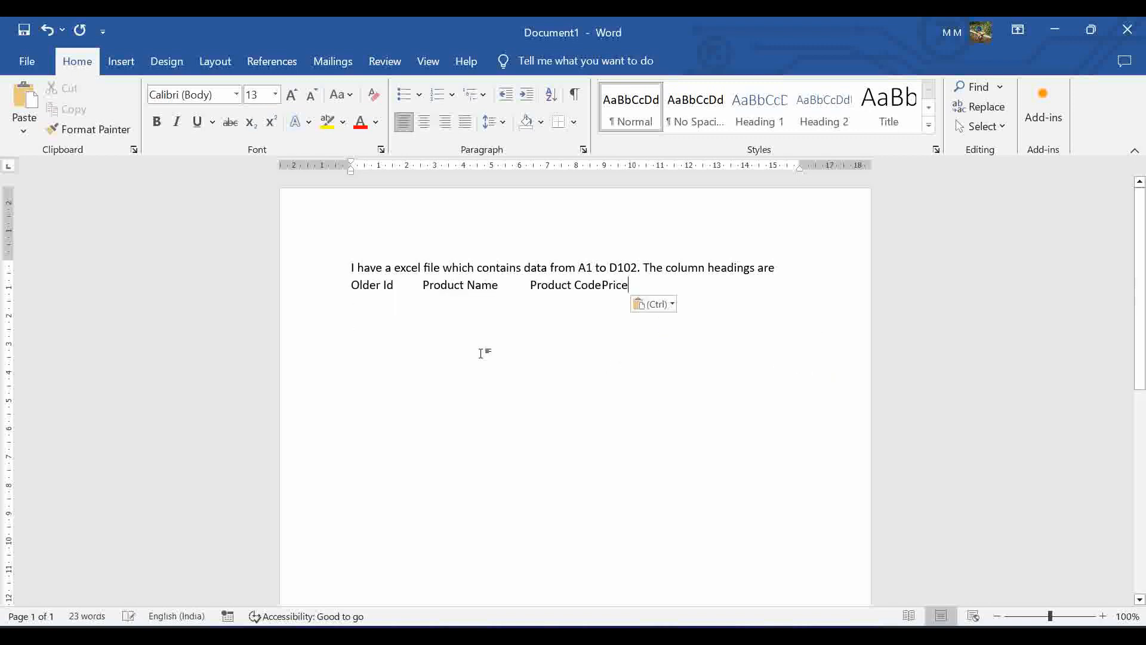
Step: Replace the gaps between the pasted headings to read "Older Id, Product Name, Product Code and Price."
click(395, 288)
key(Delete)
text(,)
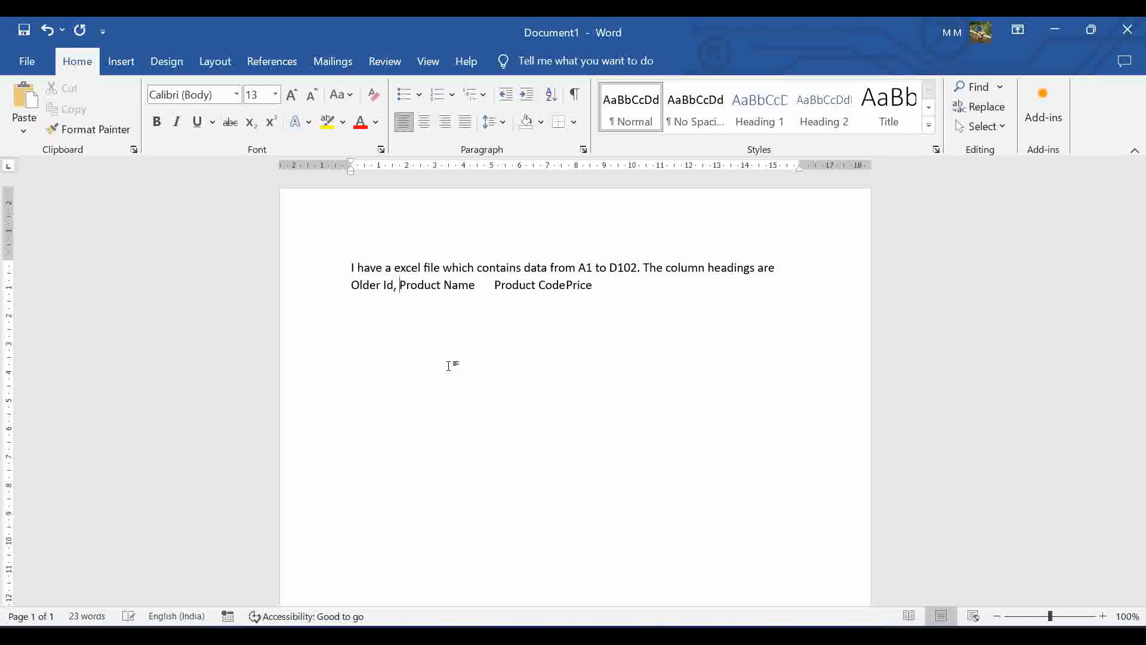
click(475, 285)
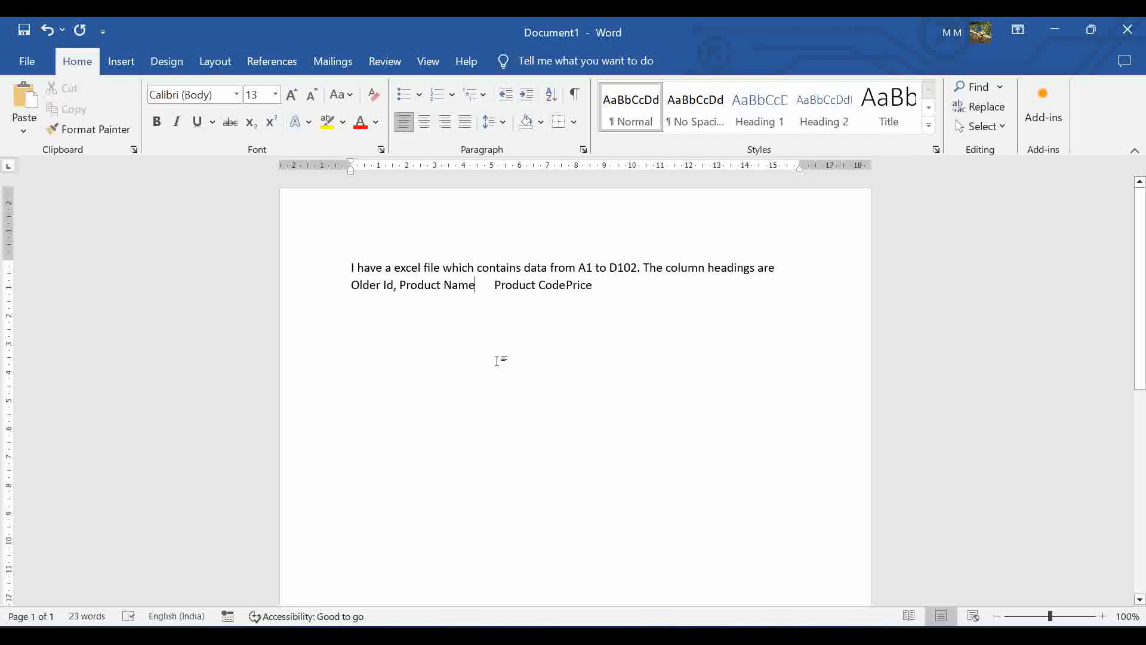
text(,)
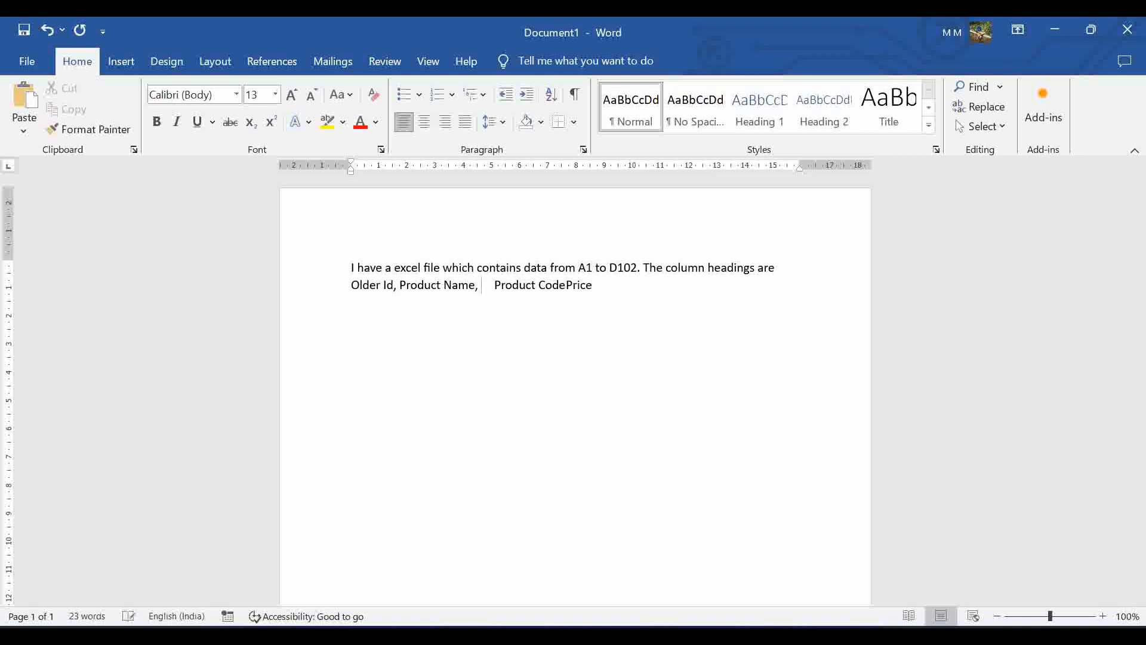
key(Delete)
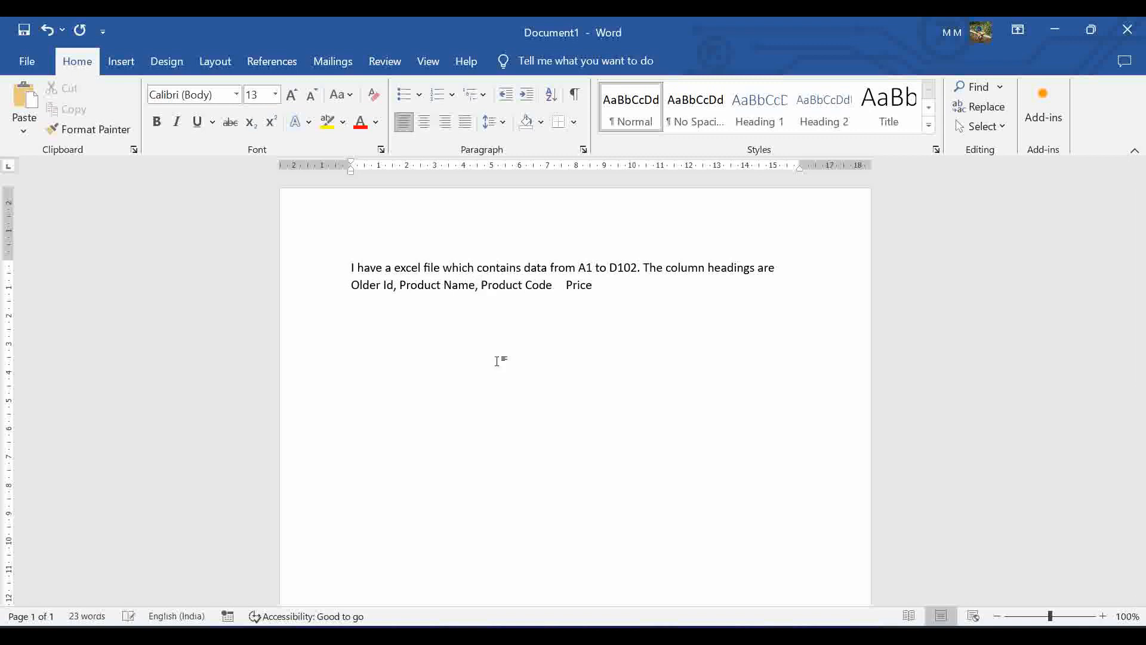
click(554, 285)
text(and)
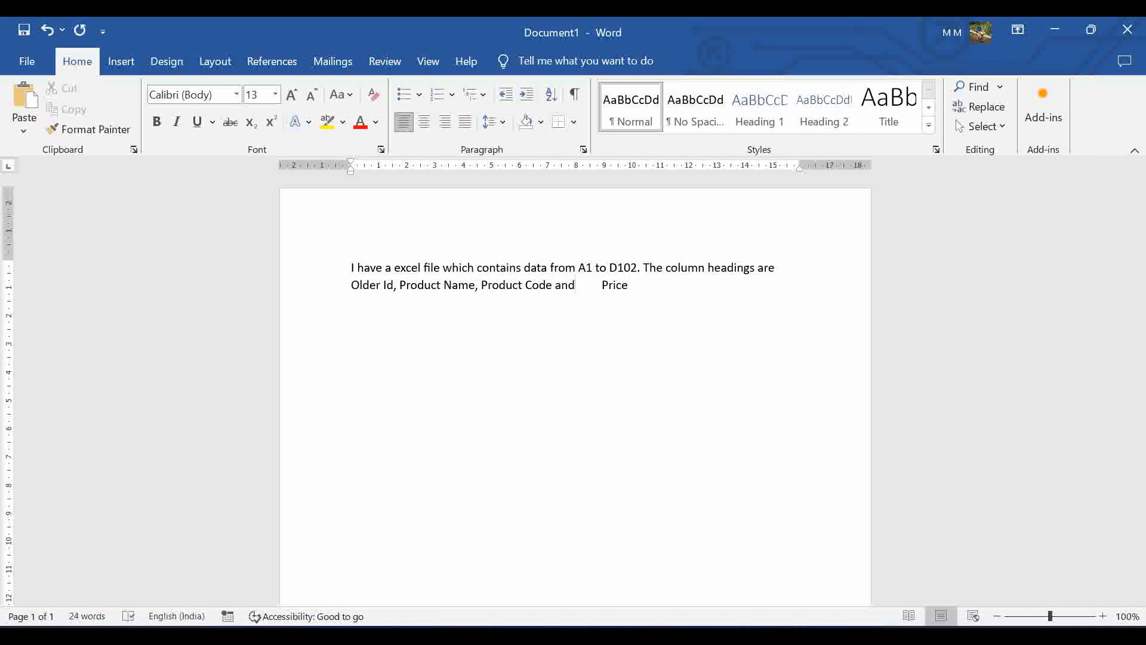
key(Delete)
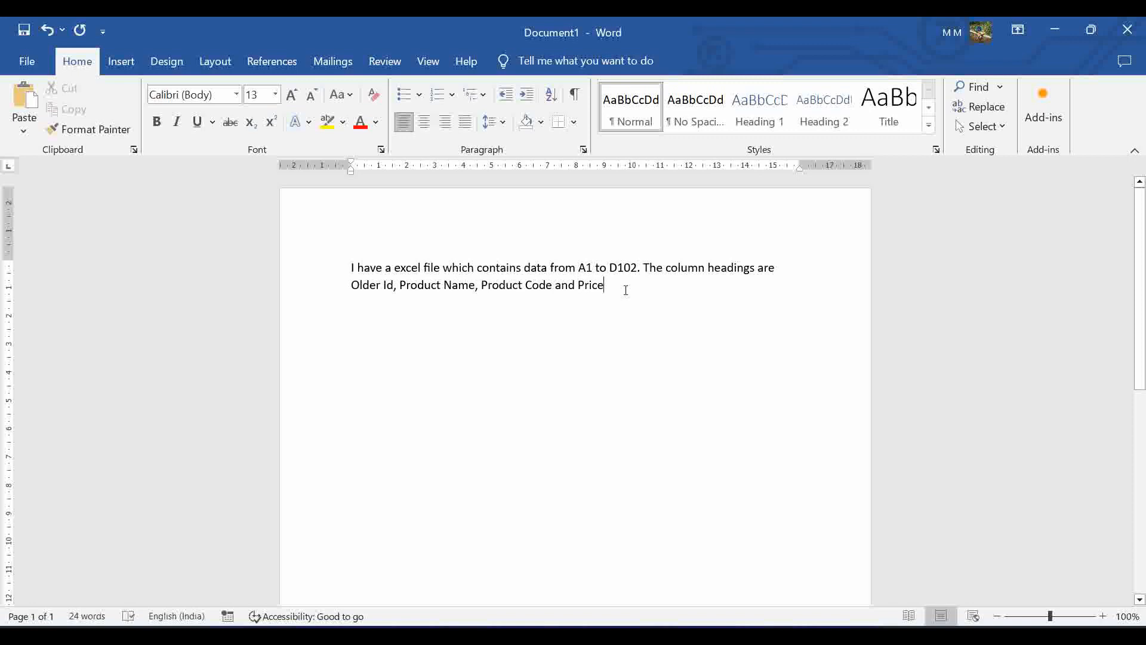
text(. )
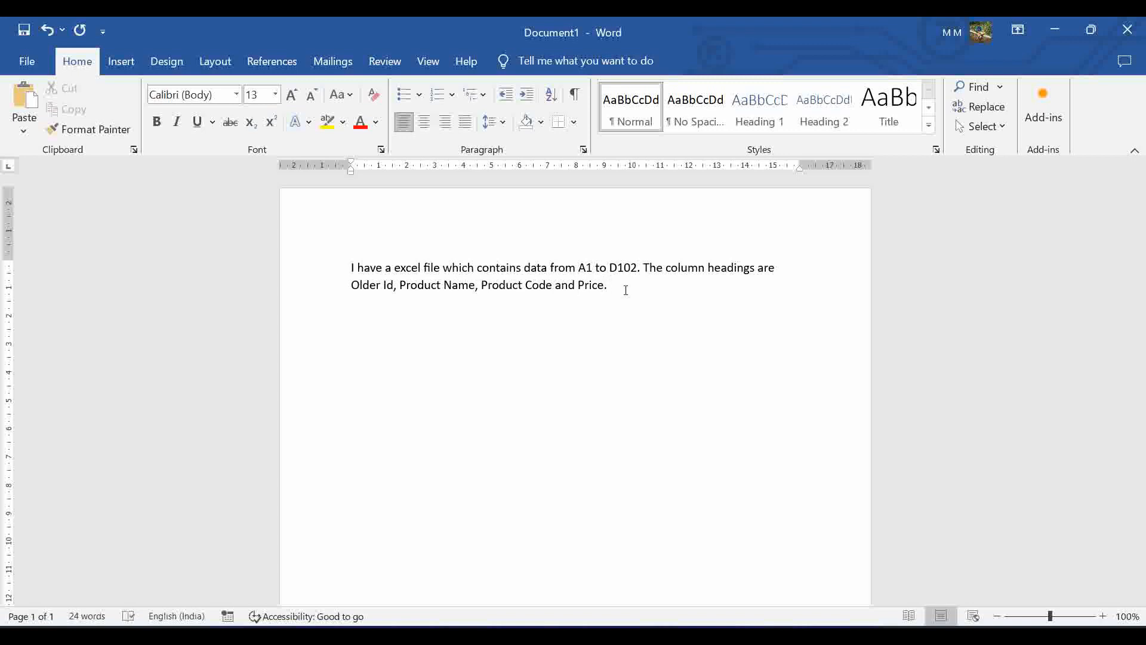
Step: Continue the paragraph with "Write a VBA code to do the following things in my excel file."
text(Write a VBA code to do the )
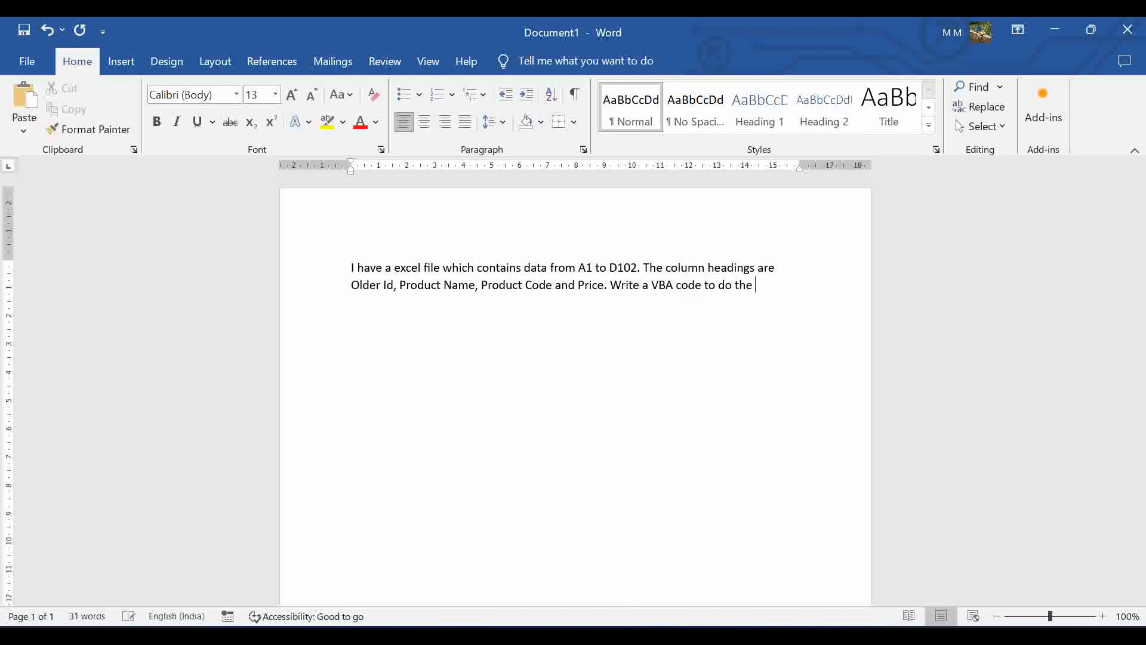
text(following things m)
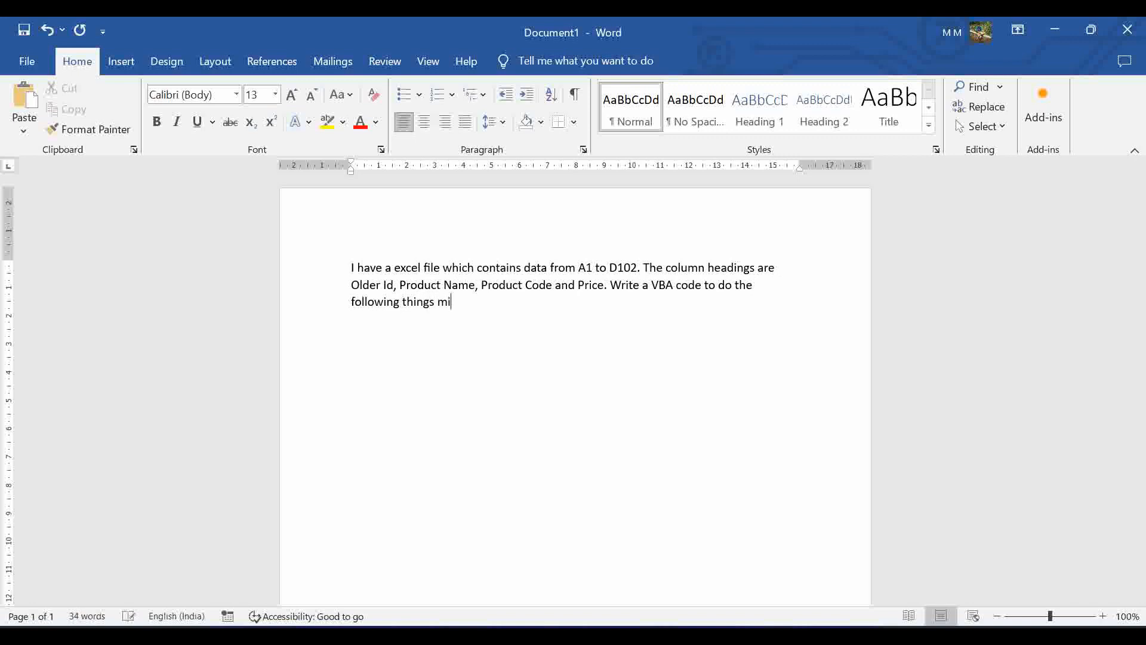
key(BackSpace)
text(in my excel file.)
Step: Start a numbered list below the paragraph with the item "Remove data where price is 0."
text(1. )
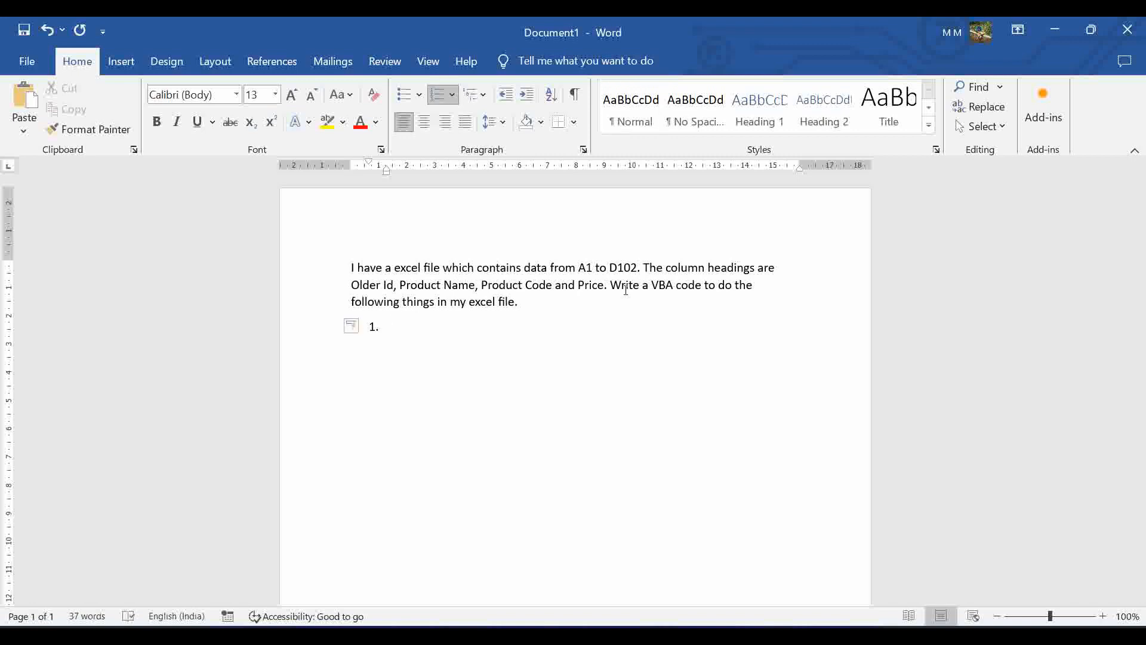
text(R)
text(emove)
text( daat)
key(BackSpace)
key(BackSpace)
text(ta where price)
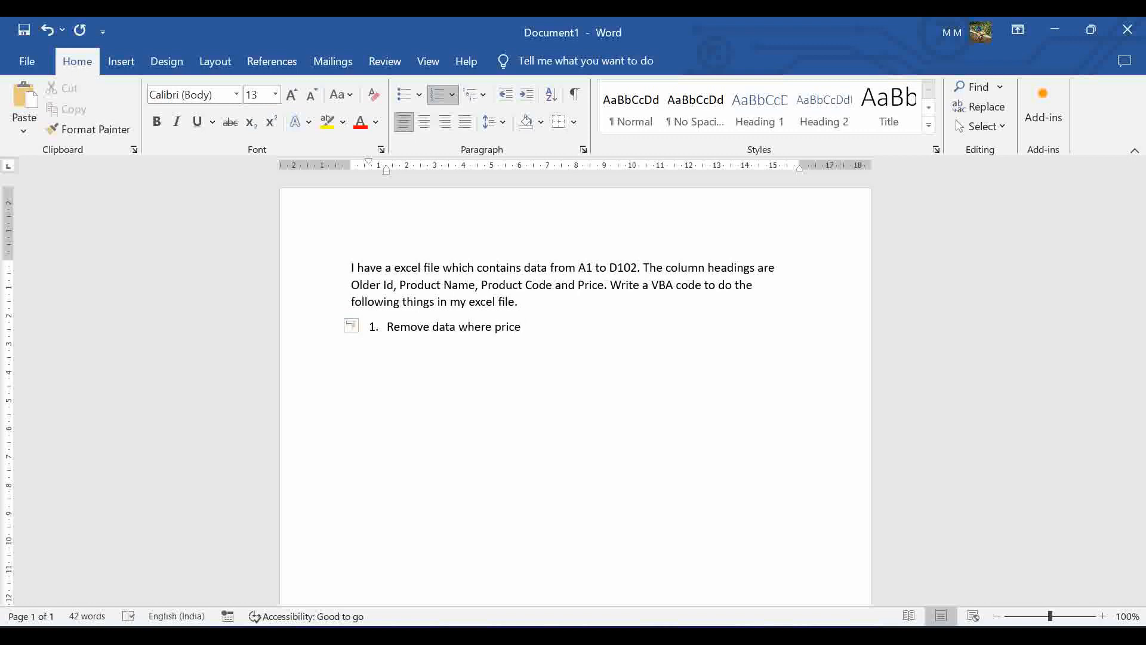
text( is 0.)
Step: Add a second list item: "Apply the above cleaning step and give me the result in a new excel file."
key(Return)
text(Apply the abo)
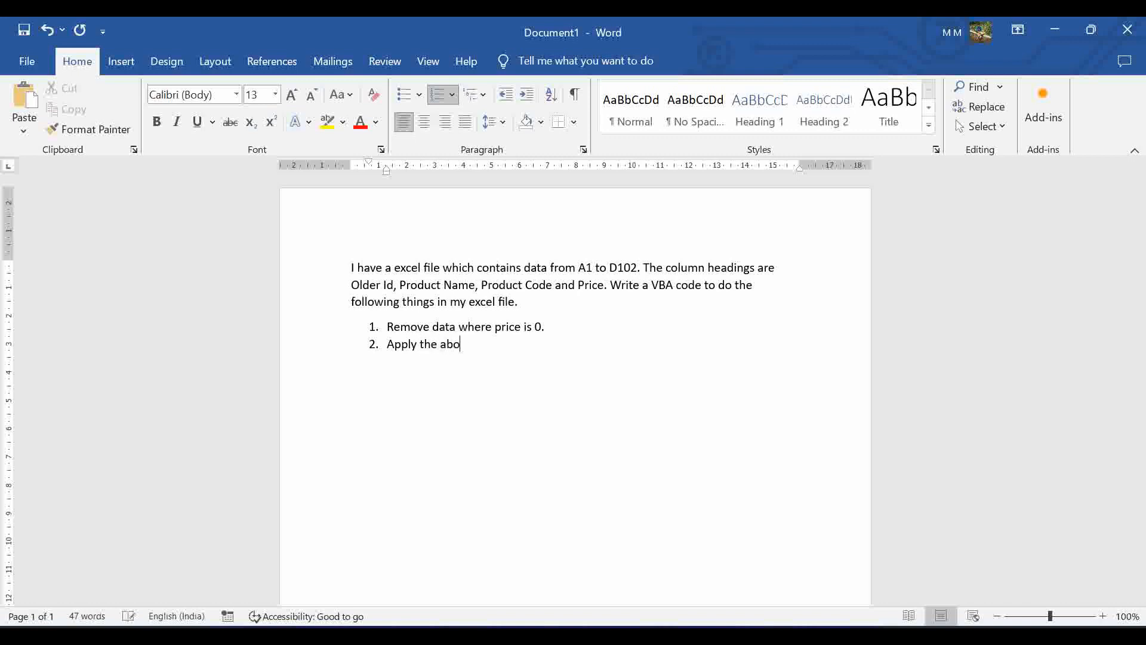
text(ve cli)
key(BackSpace)
text(eaning step and )
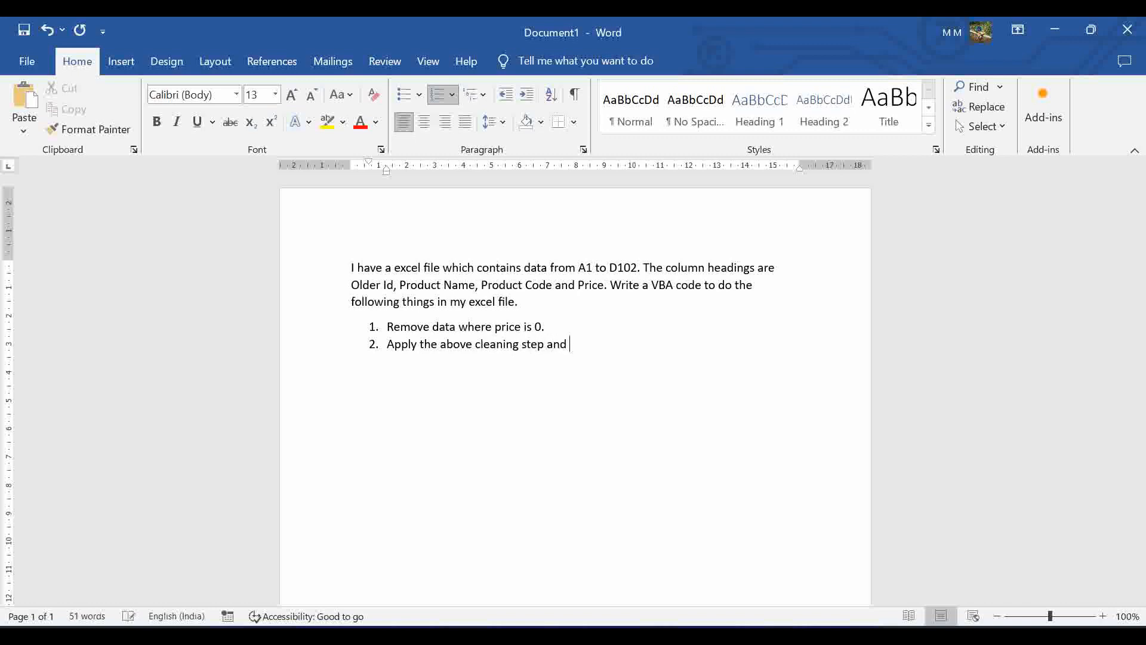
text(give me the result in a new )
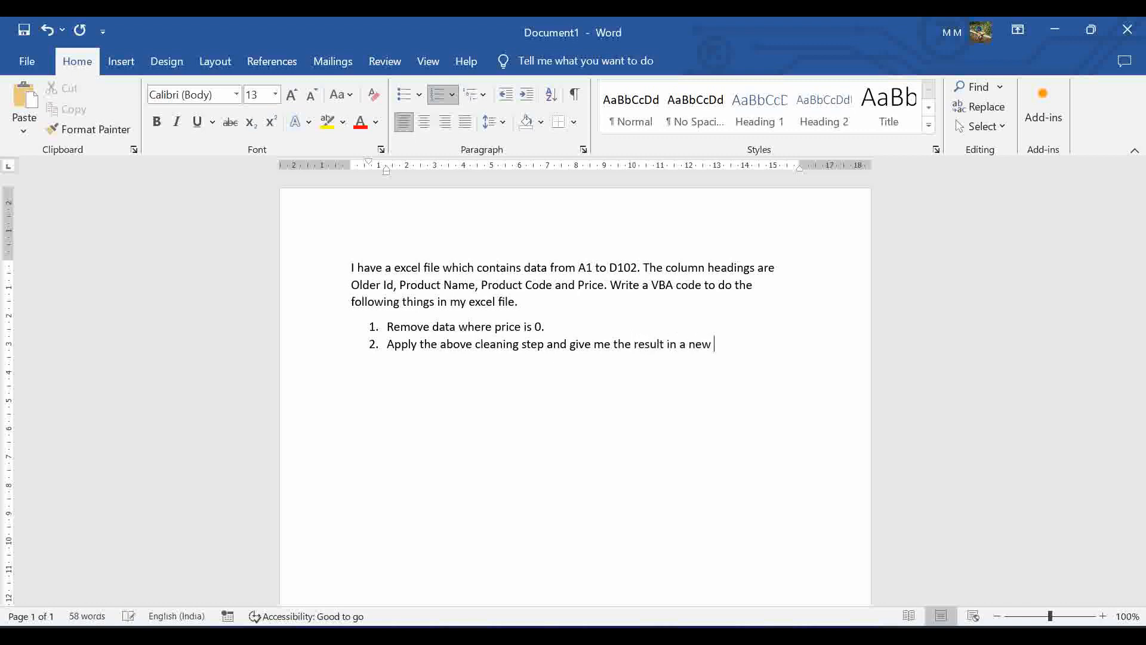
text(excel file.)
Step: Copy the whole prompt from the Word document, paste it into a new ChatGPT chat and send it
drag(769, 344, 349, 280)
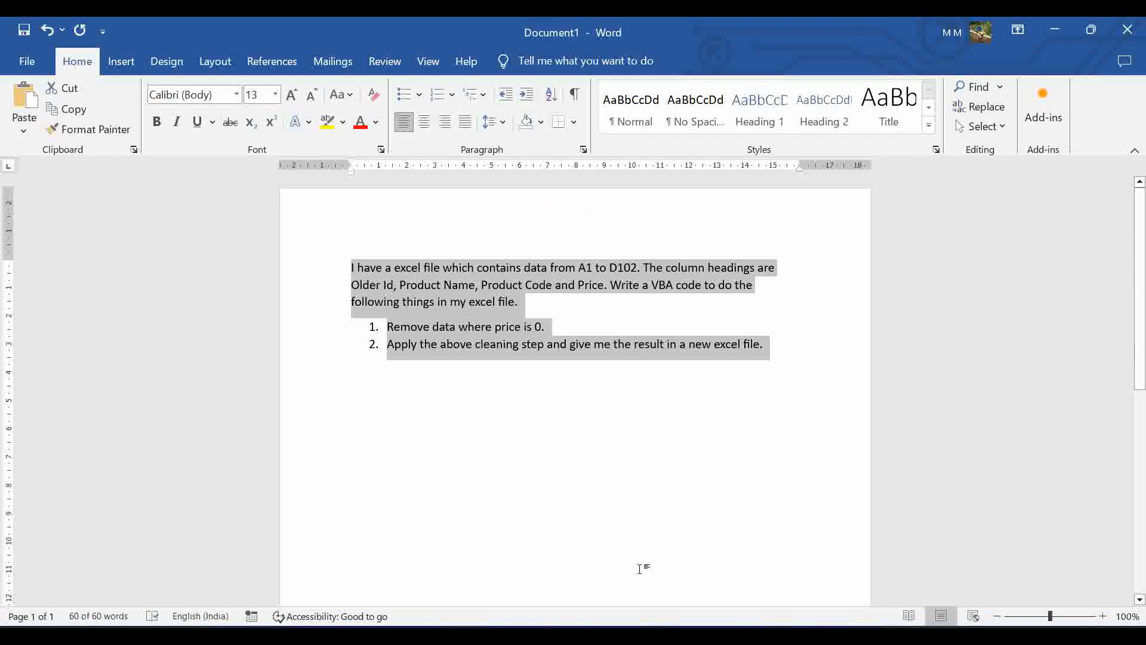
key(alt+Tab)
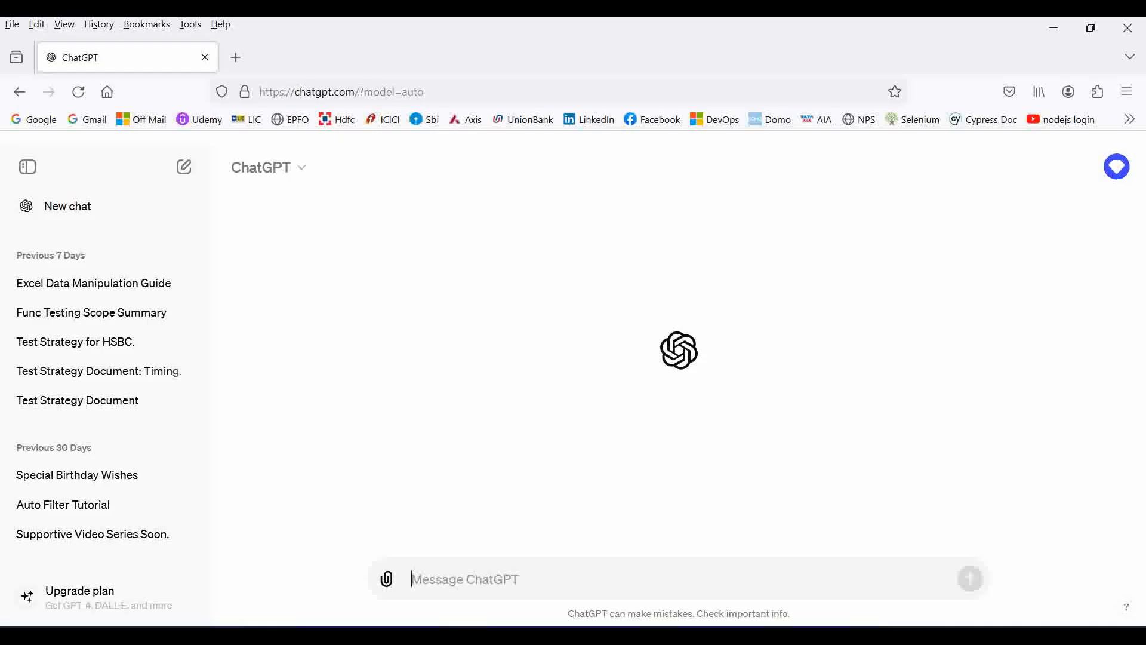
key(ctrl+v)
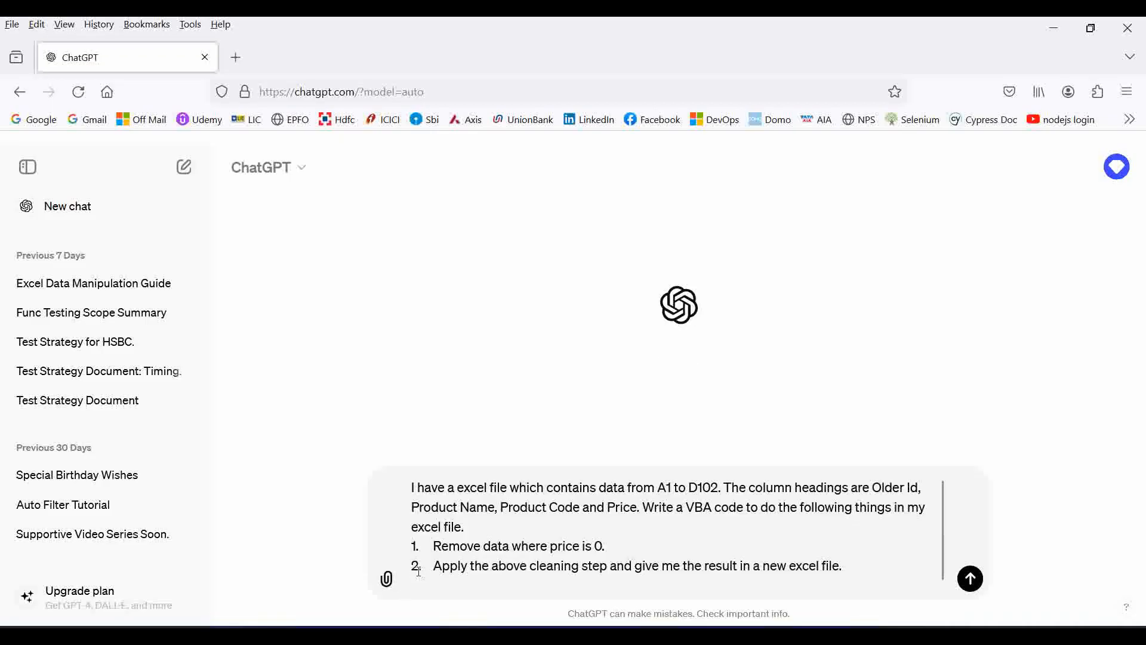
key(BackSpace)
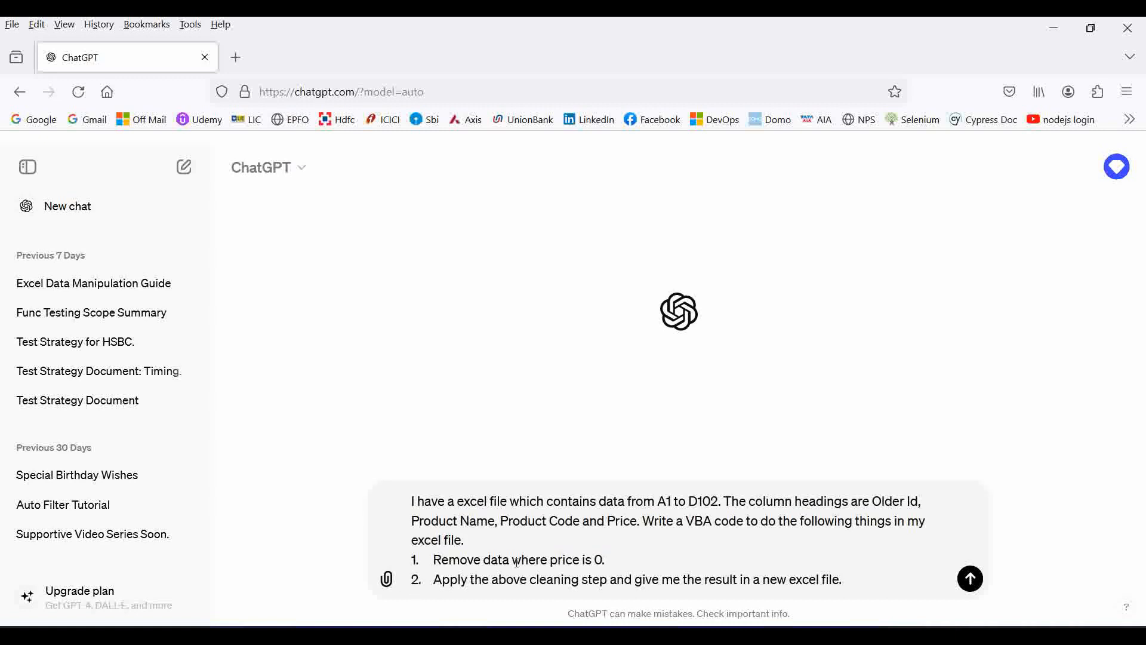
click(970, 579)
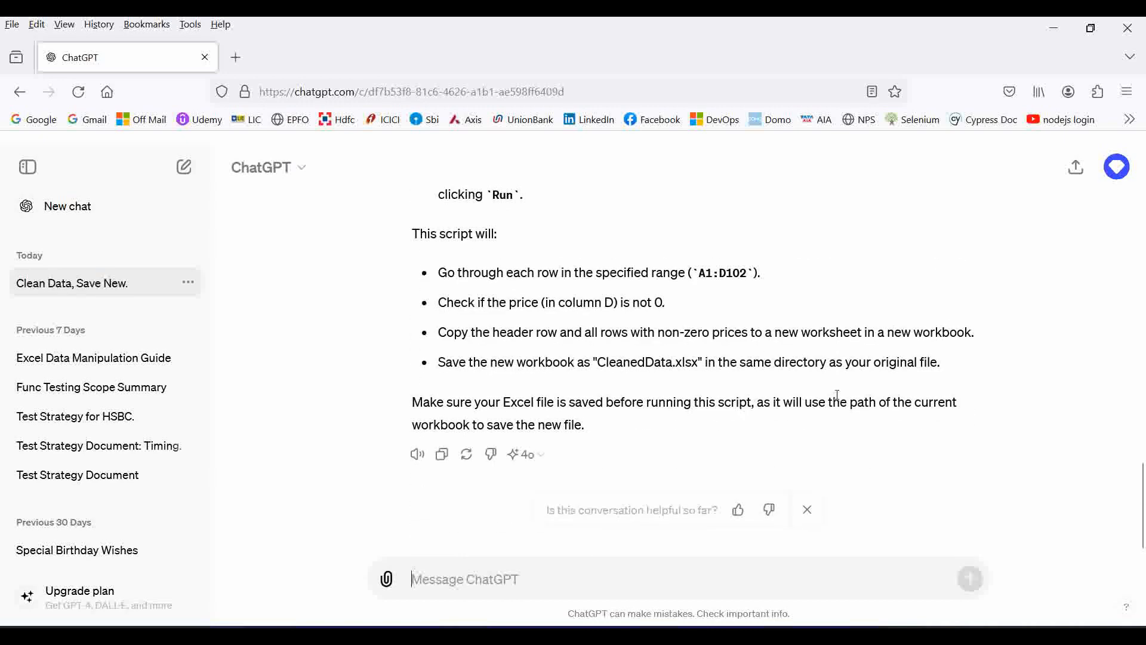
Step: Copy the VBA code block from ChatGPT's reply
scroll(837, 396, up, 20)
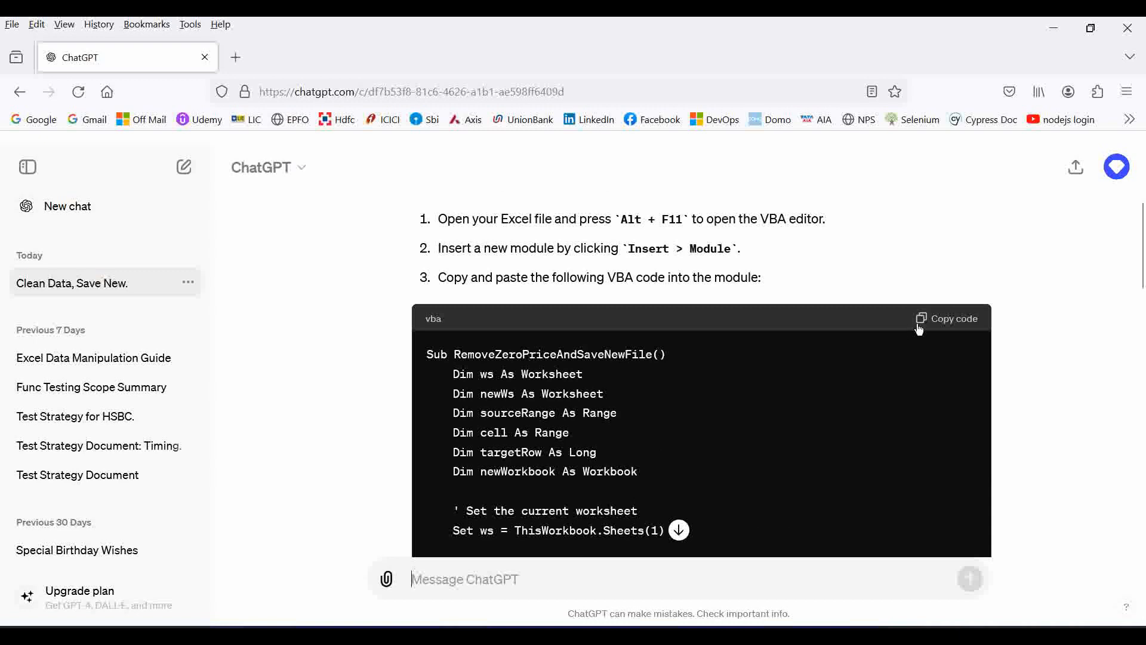
click(922, 322)
click(922, 319)
Step: Switch to the Sale Details - Copy workbook in Excel and remove the filter from the header row
key(alt+Tab)
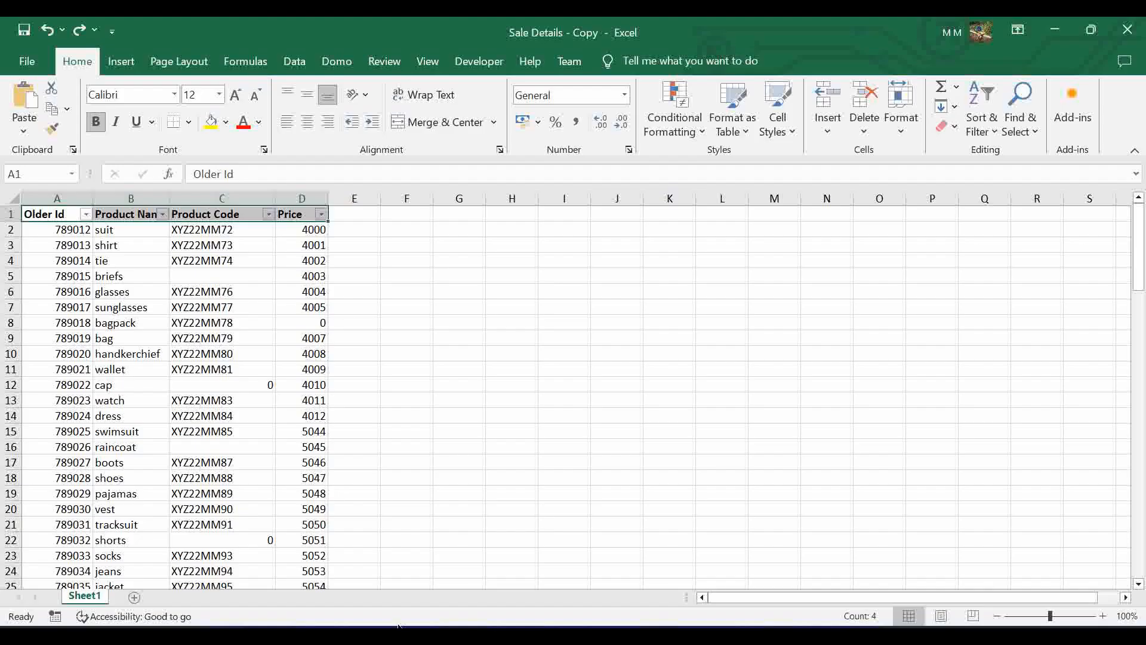
click(442, 250)
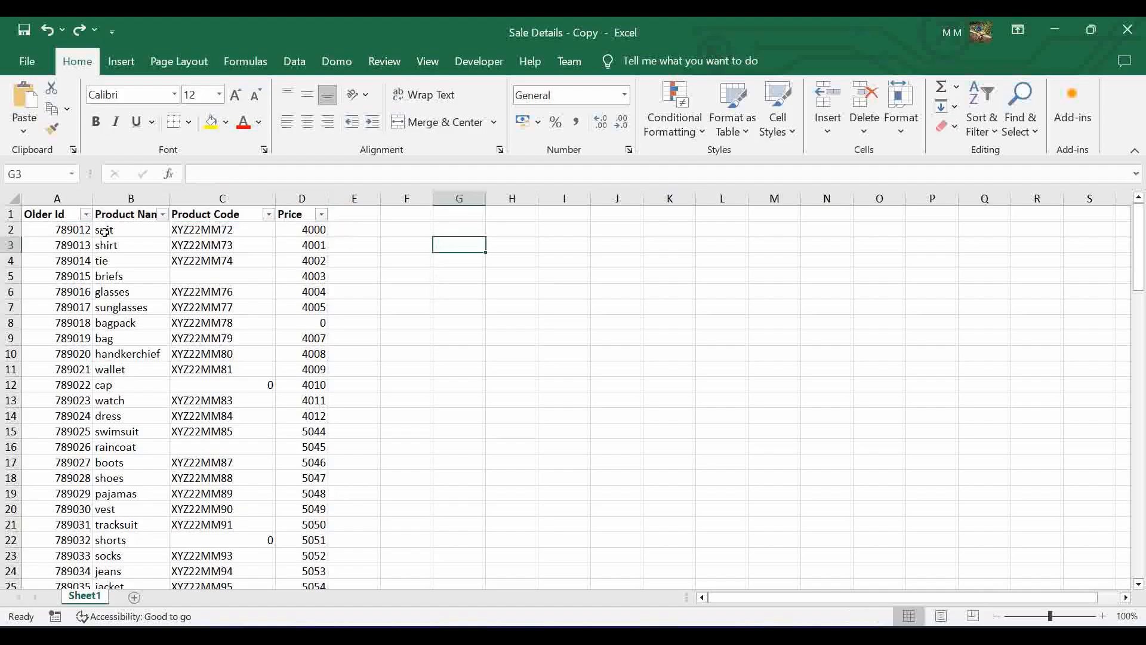
click(10, 214)
click(982, 127)
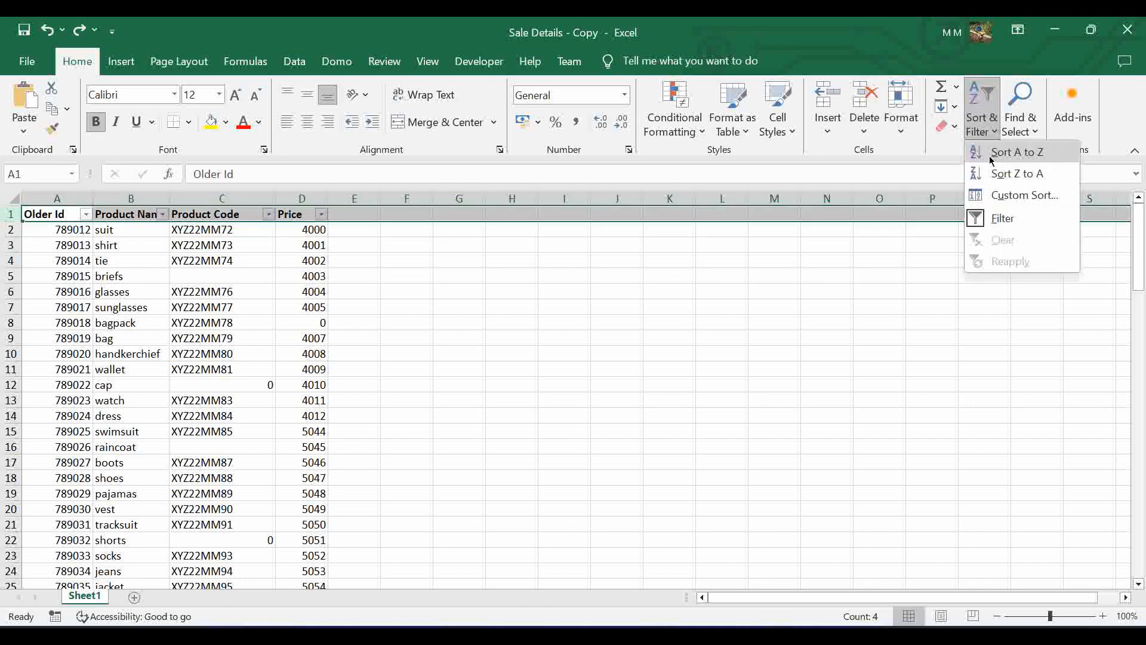
click(973, 216)
click(770, 259)
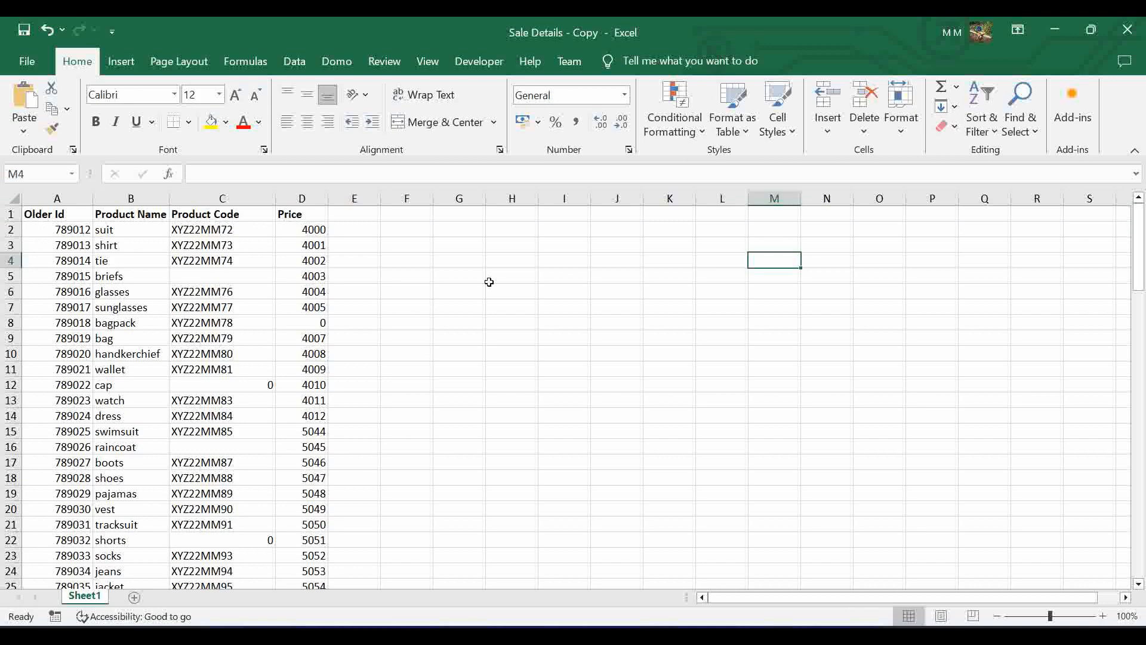
Step: Open the Visual Basic editor, insert a new module and paste the copied RemoveZeroPriceAndSaveNewFile code into it
key(alt+F11)
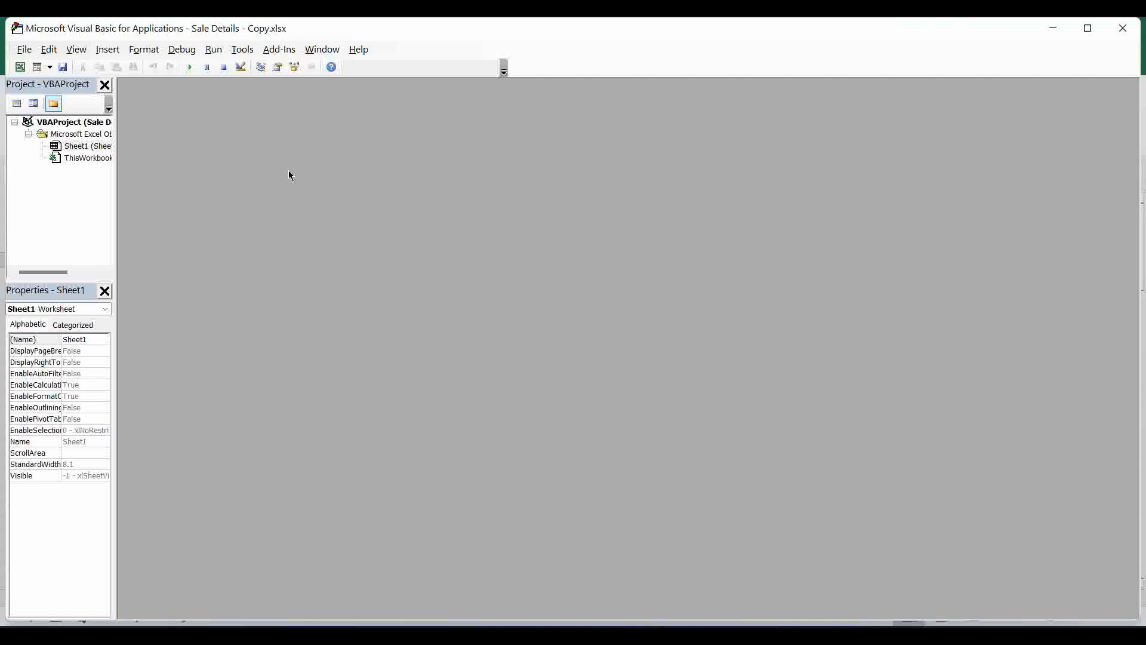
click(111, 51)
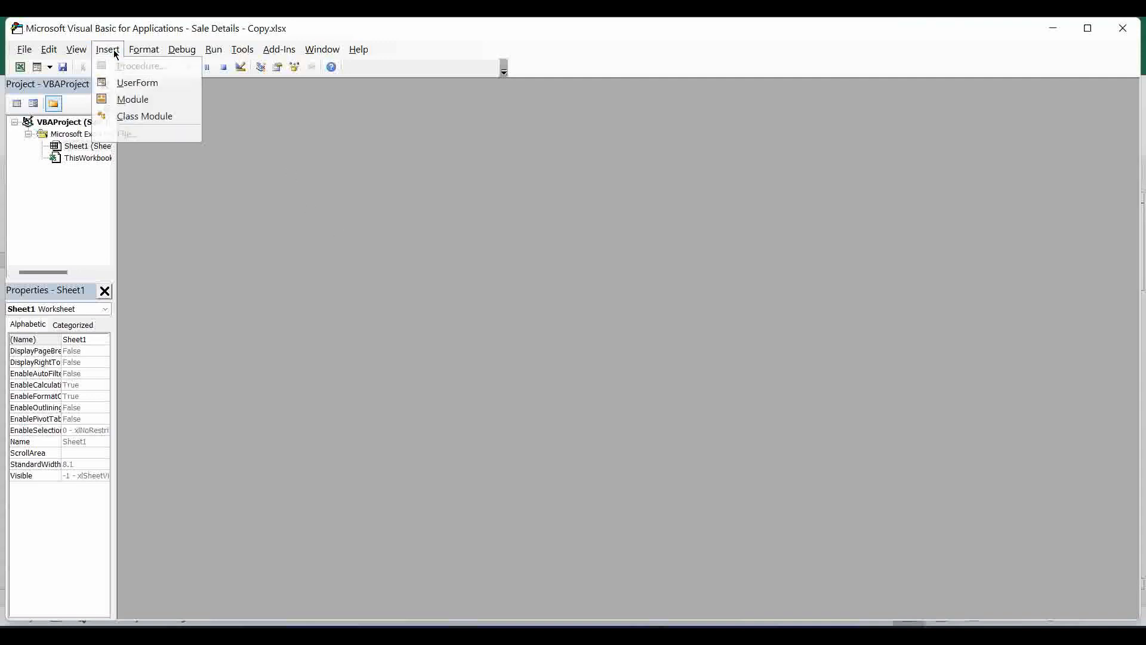
click(132, 99)
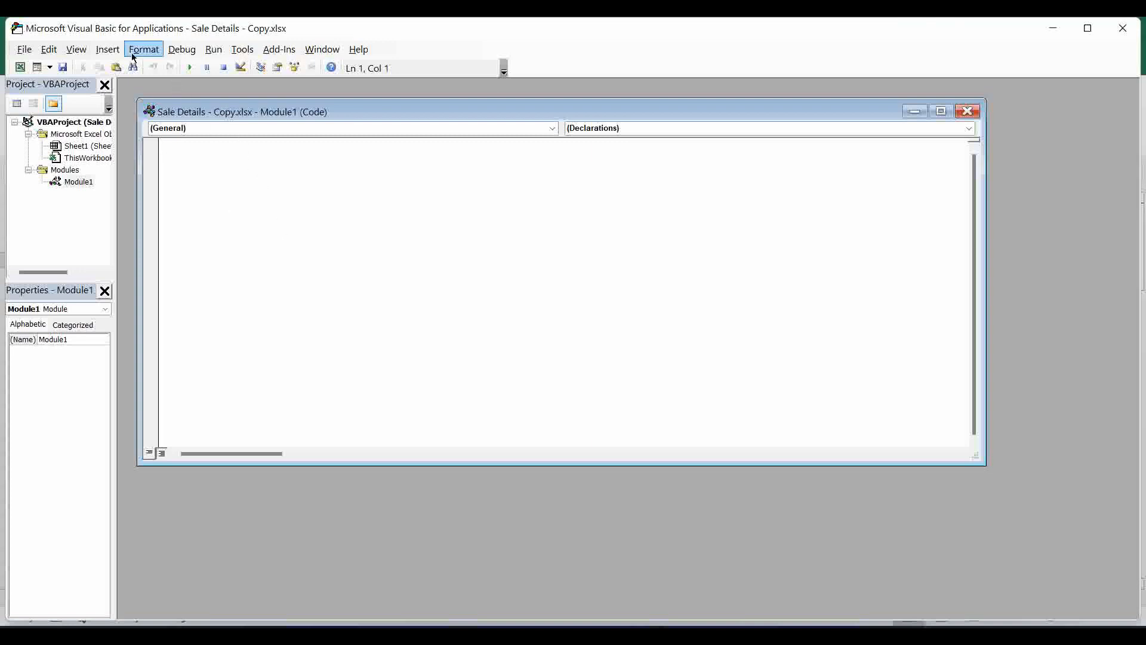
click(109, 50)
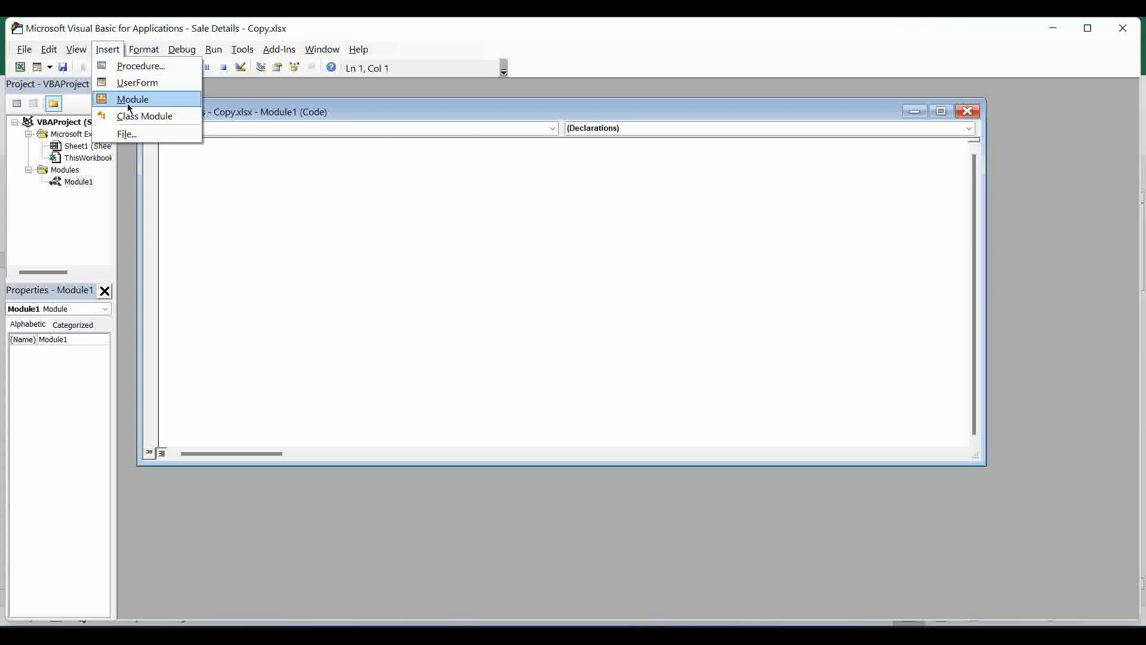
click(221, 157)
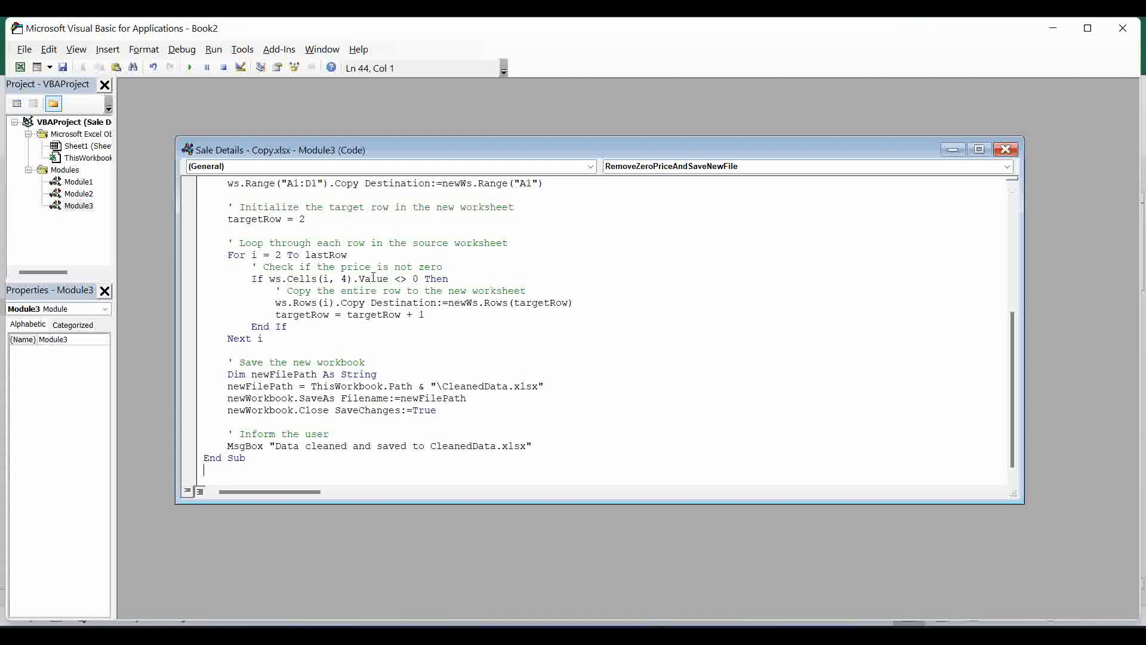
Step: Run the RemoveZeroPriceAndSaveNewFile macro and acknowledge its message
click(329, 245)
key(Down)
click(214, 50)
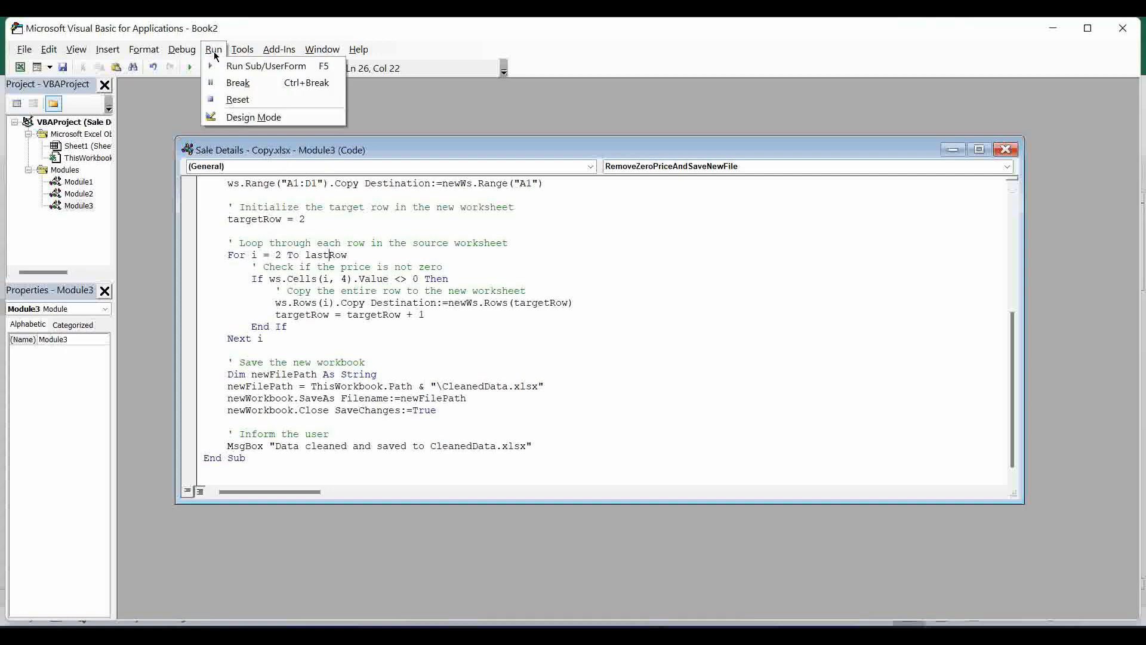
click(435, 25)
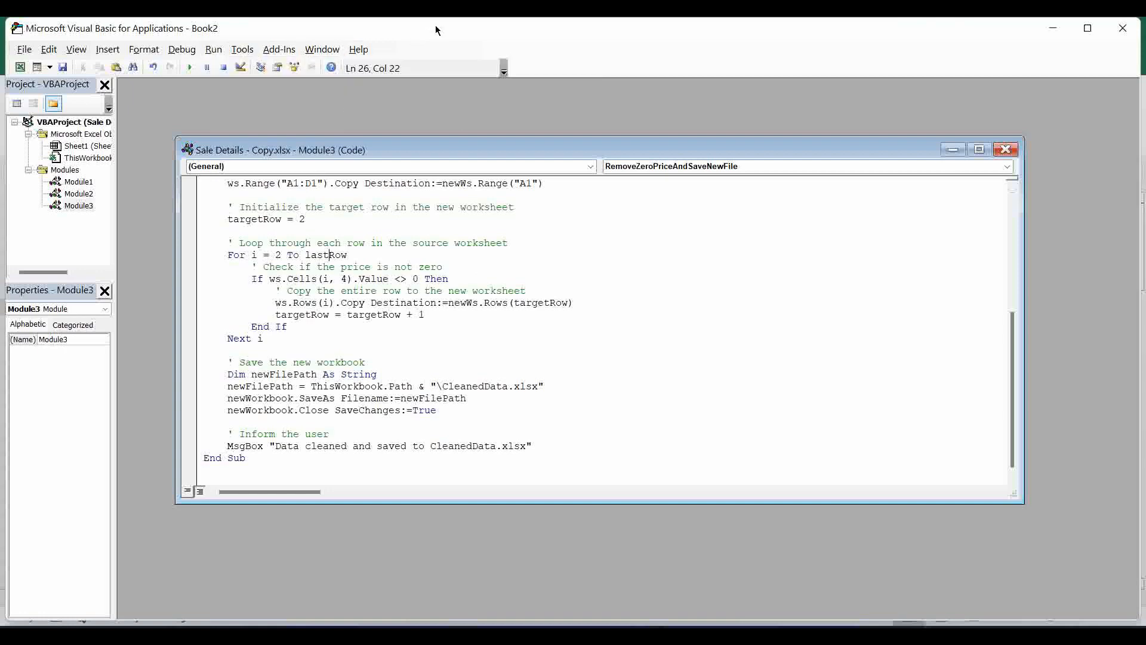
click(191, 70)
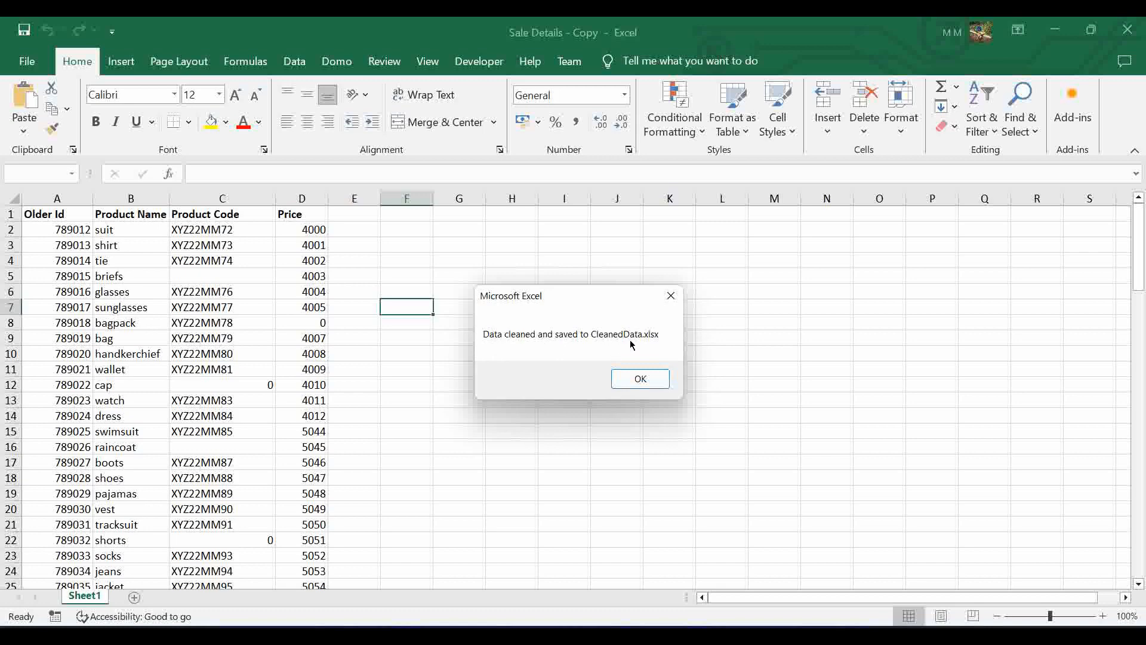
click(641, 380)
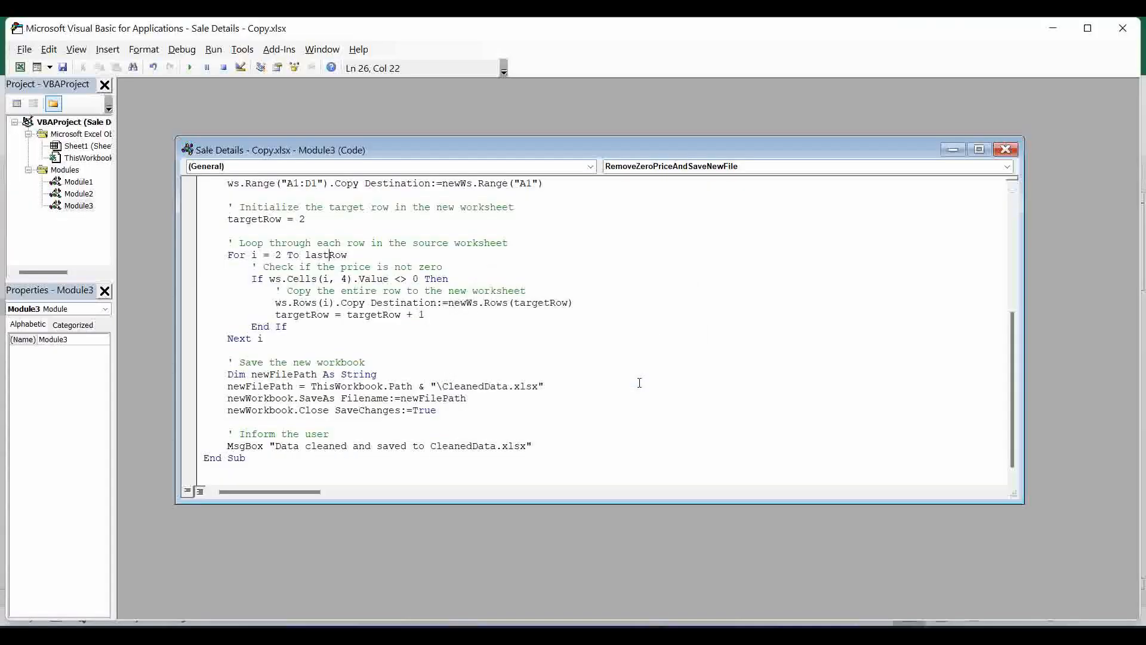
Step: Close the module's code window and the Visual Basic editor, and show the desktop
click(1006, 150)
click(1122, 29)
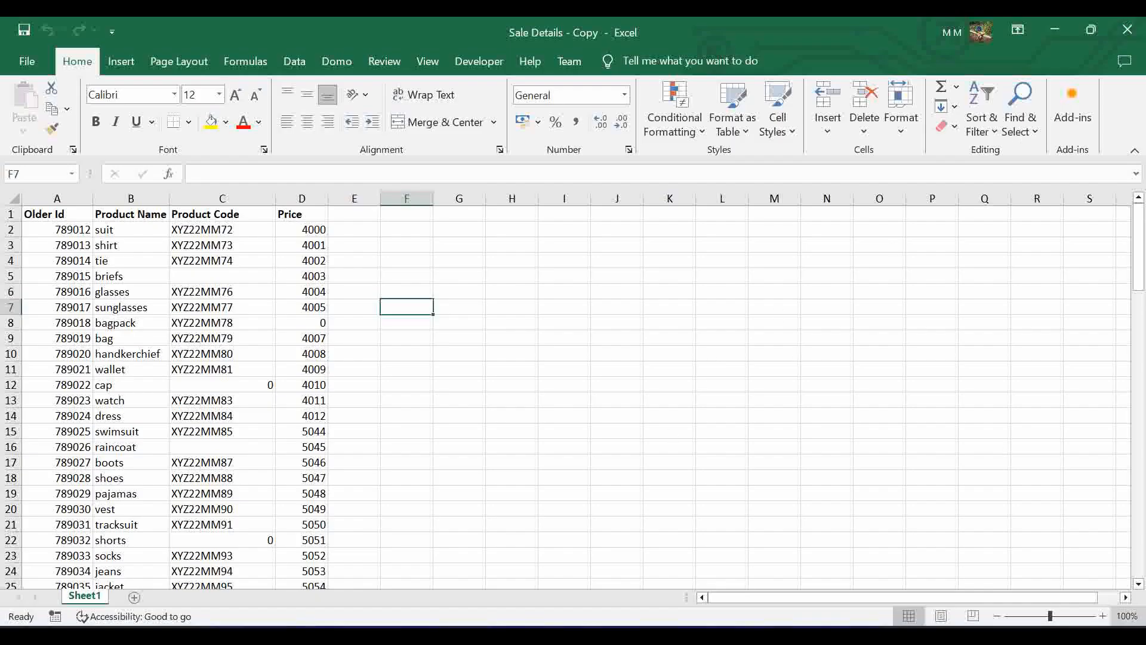
click(1144, 639)
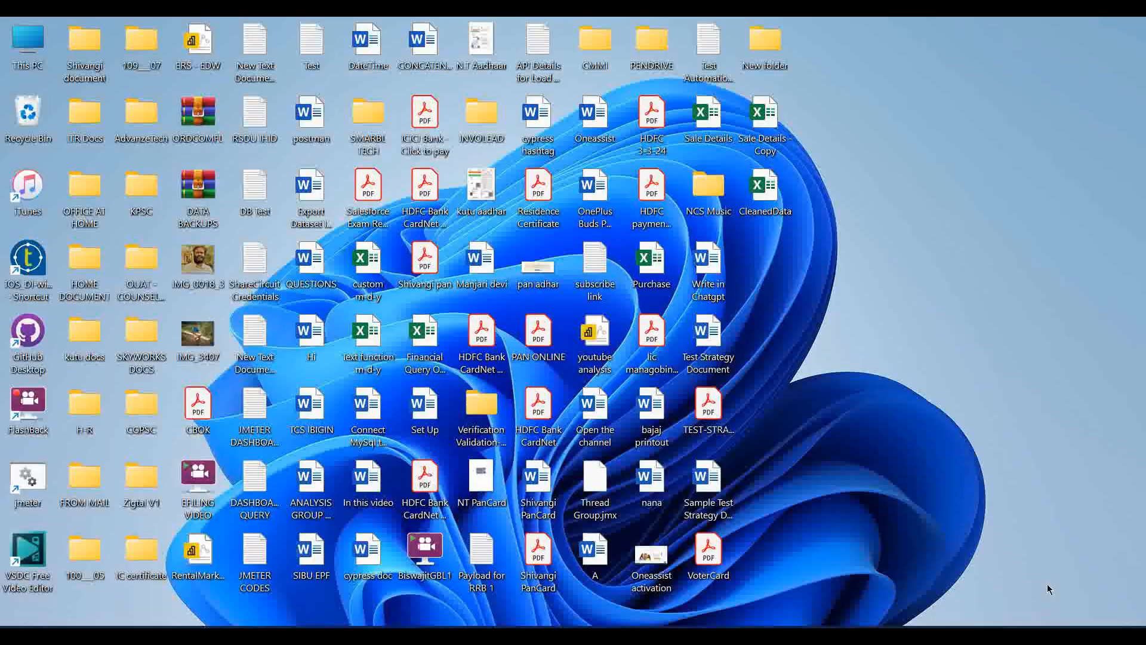
Step: Switch to the Sale Details - Copy workbook, examine the zero entries in its Price column, and minimize it
click(758, 187)
click(382, 635)
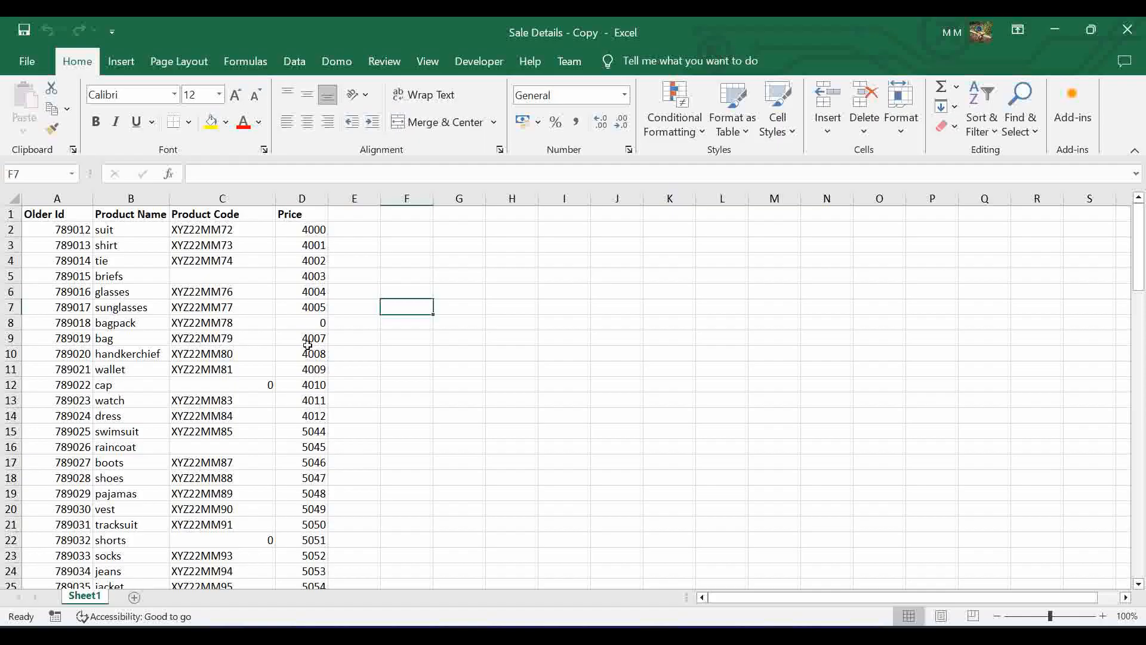
click(312, 323)
scroll(315, 474, down, 3)
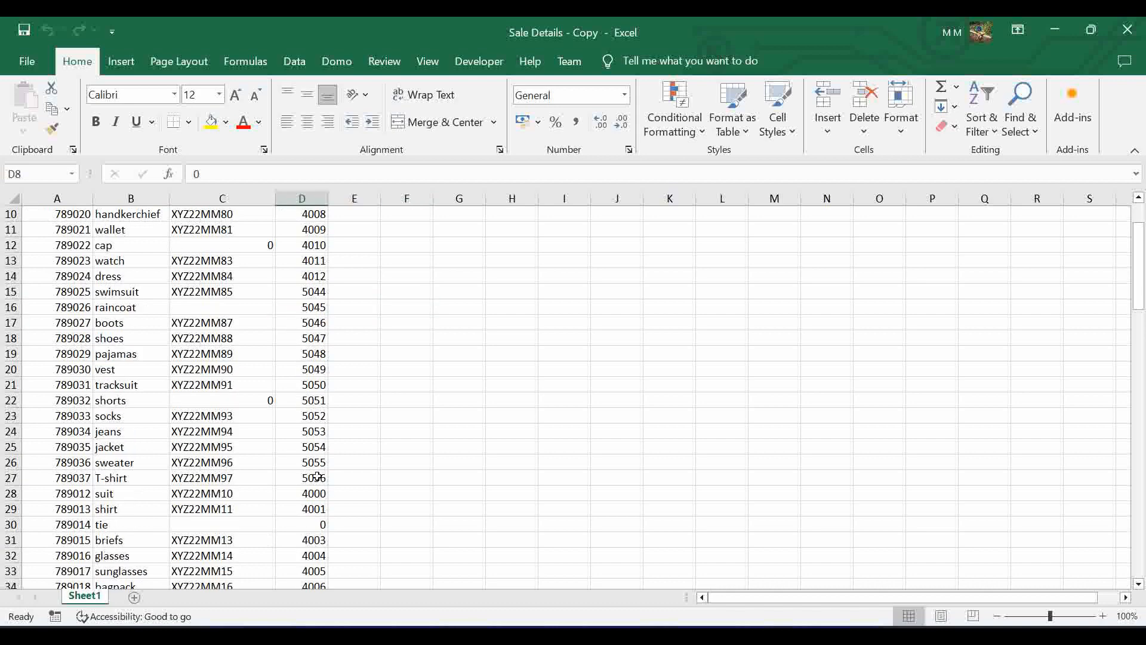
click(311, 521)
scroll(405, 453, up, 3)
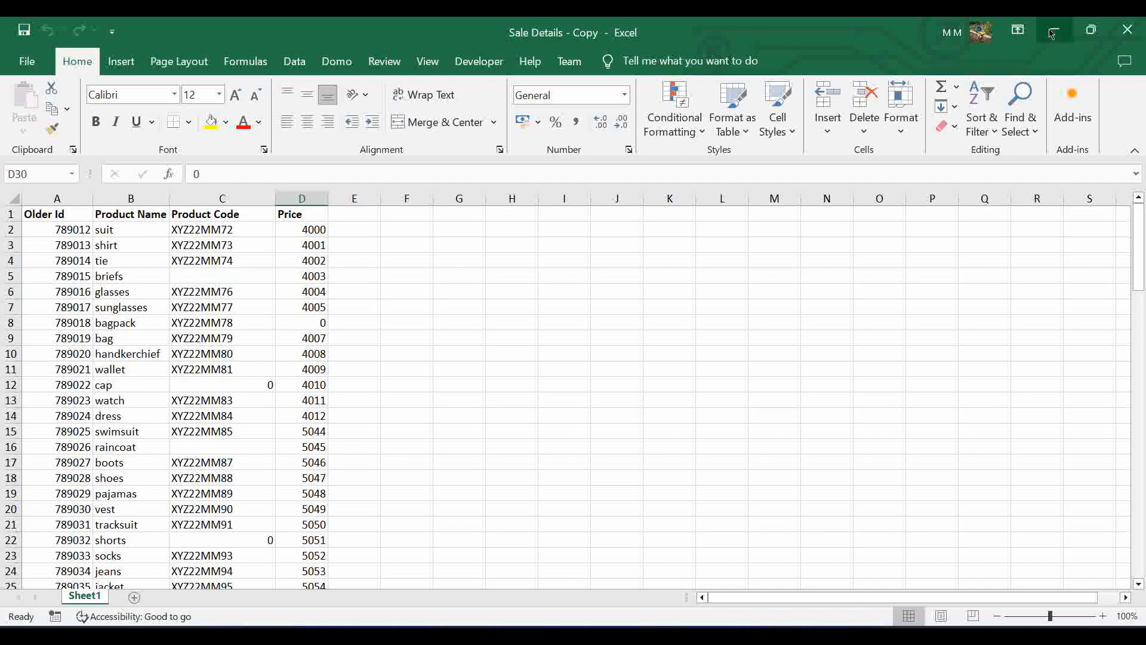
click(1053, 30)
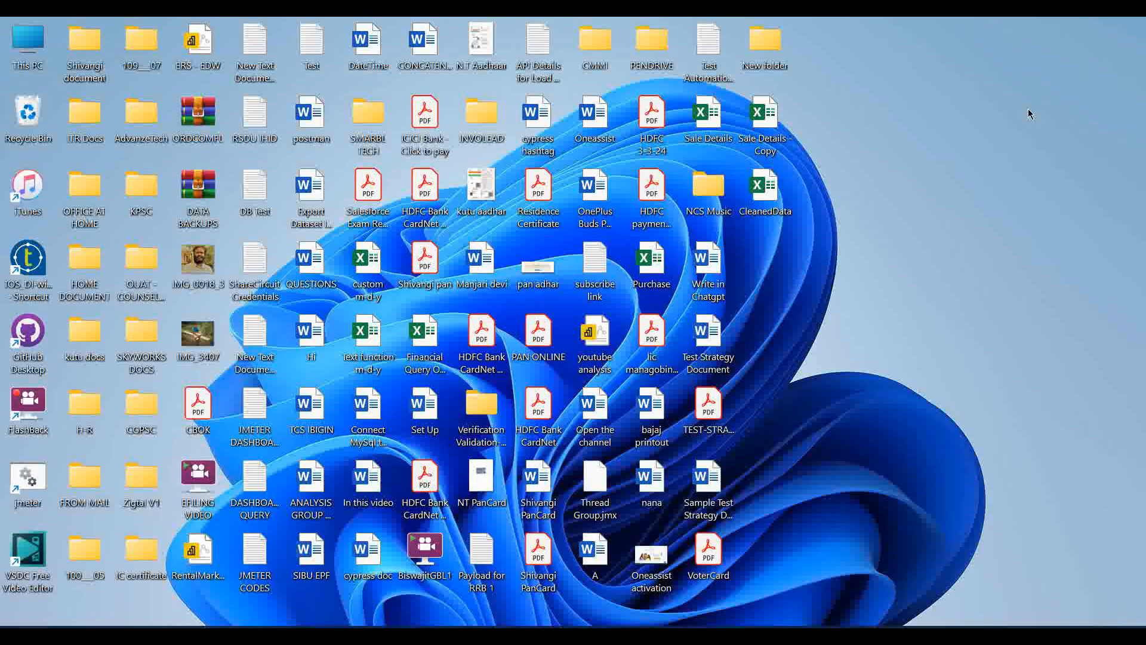
Step: Open the CleanedData workbook from the desktop and add a filter to its header row
double_click(770, 201)
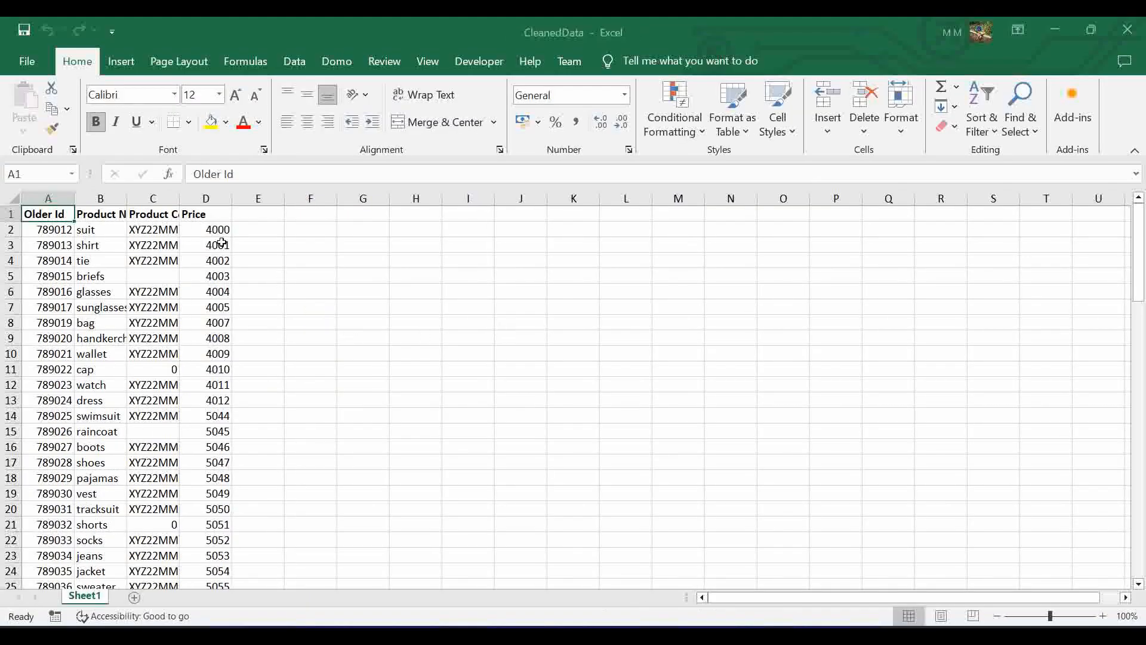
click(217, 230)
click(11, 215)
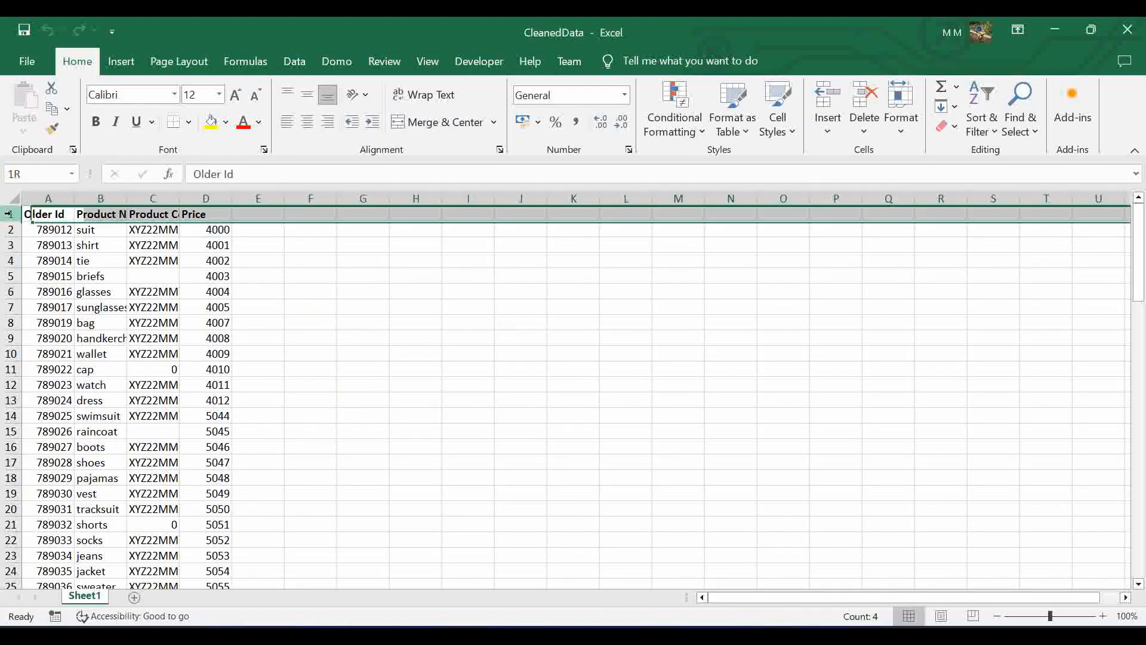
click(998, 135)
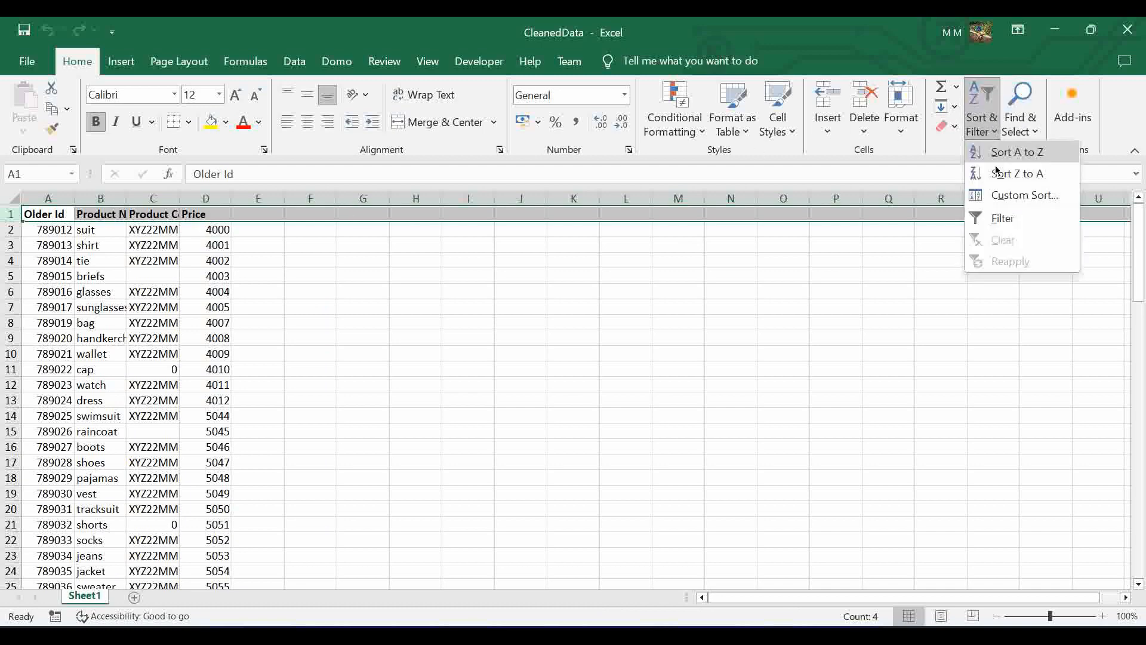
click(994, 218)
Step: Examine the Price column's filter values for zeros, and close CleanedData without saving
click(225, 215)
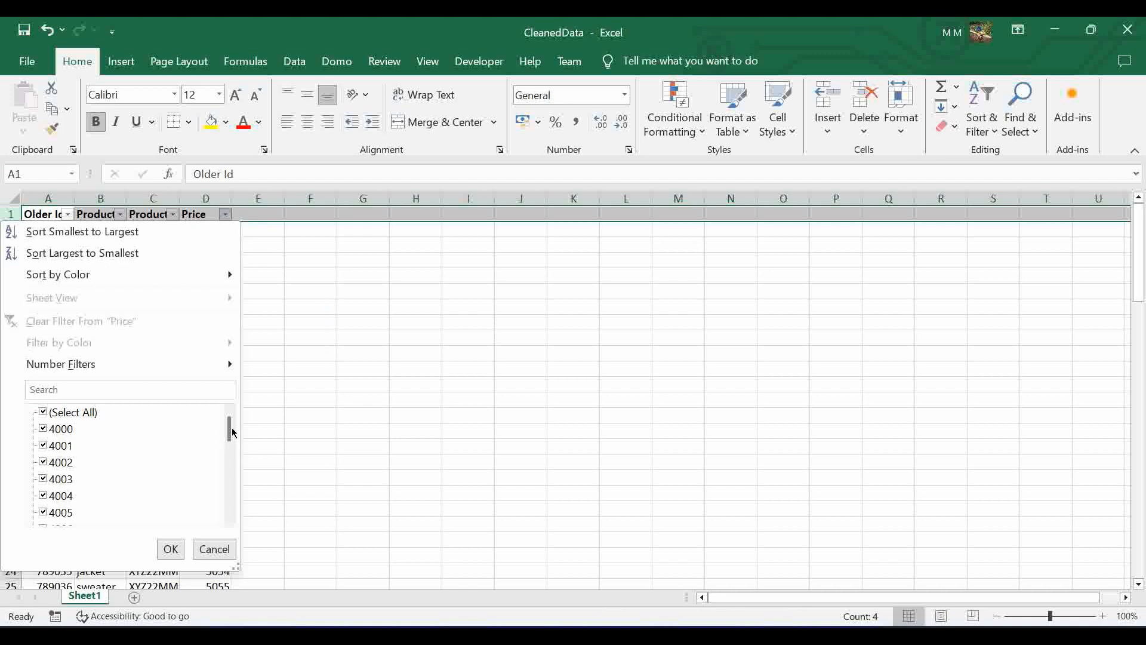
drag(230, 428, 212, 519)
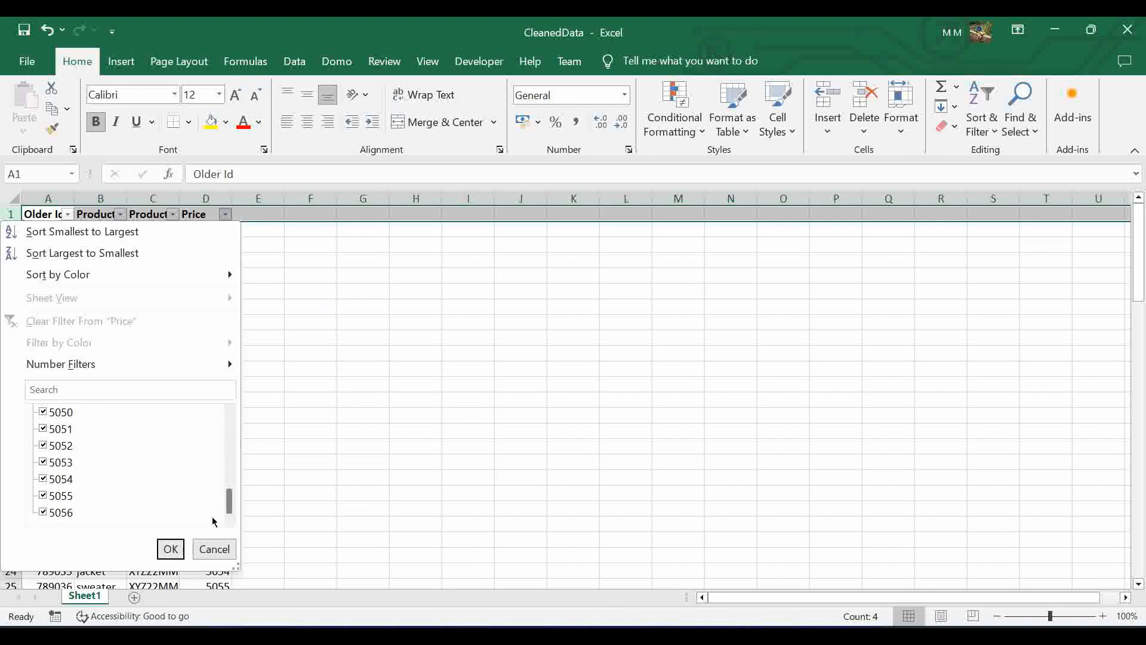
click(212, 548)
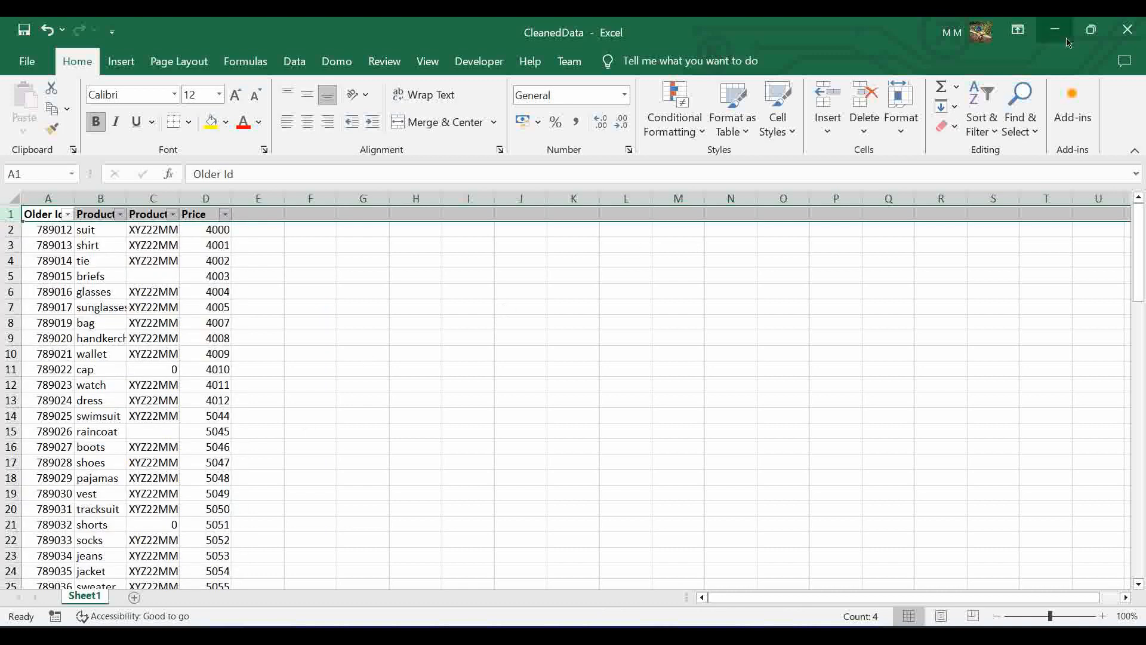
click(1127, 29)
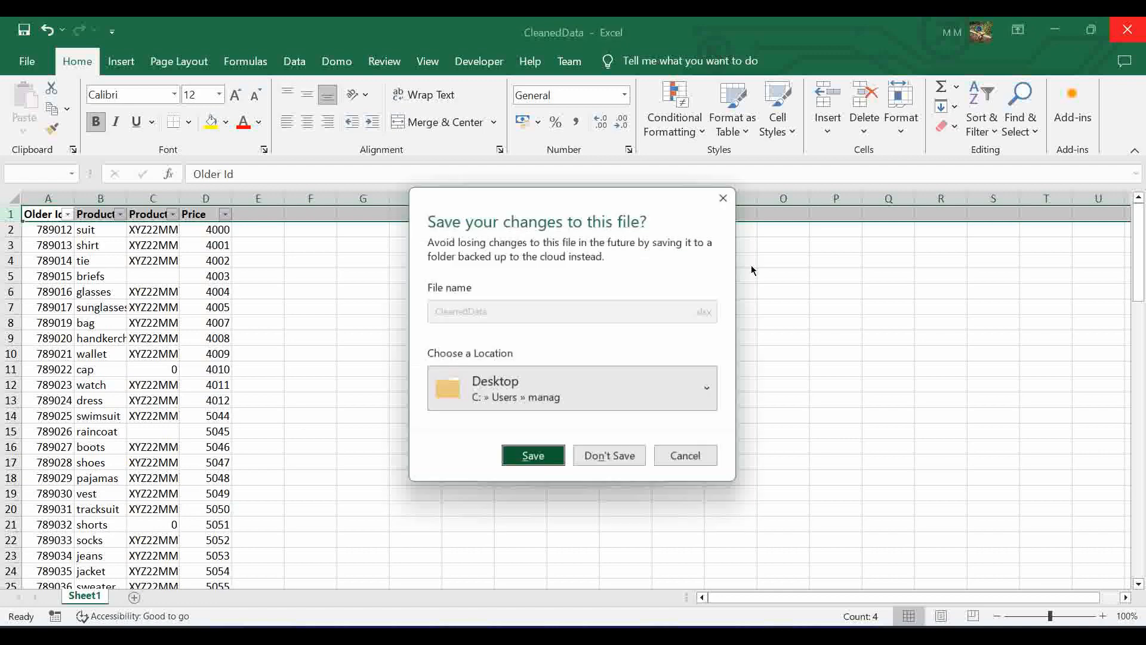
click(629, 460)
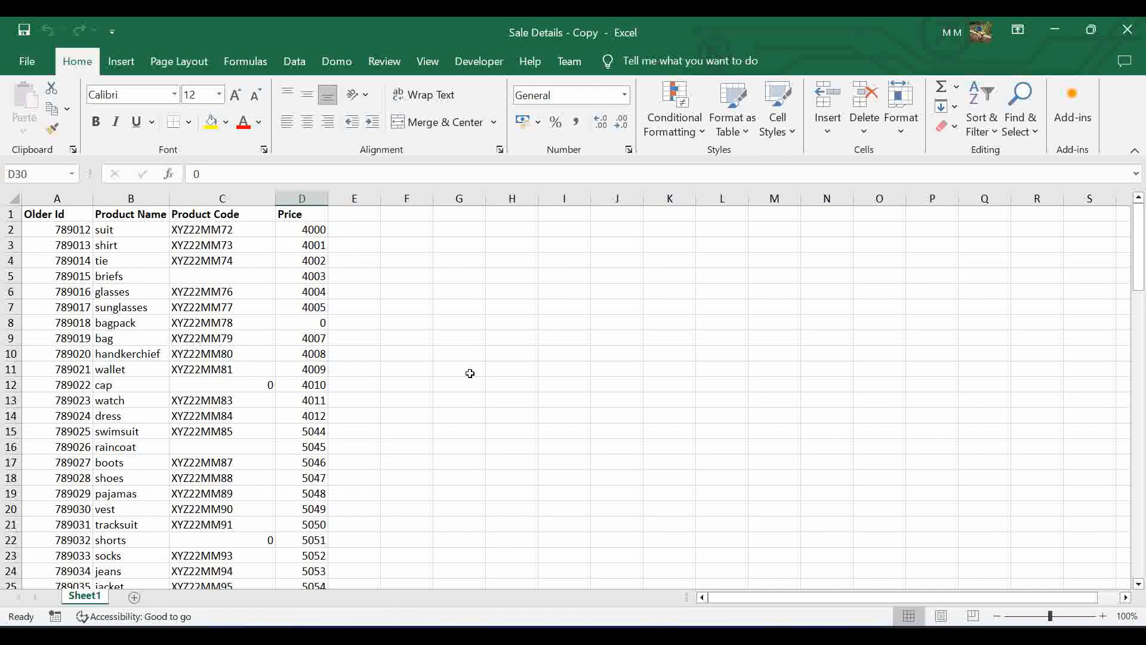
Step: In the Sale Details - Copy workbook, check cells D8 and C12 and add a filter to the header row
click(311, 323)
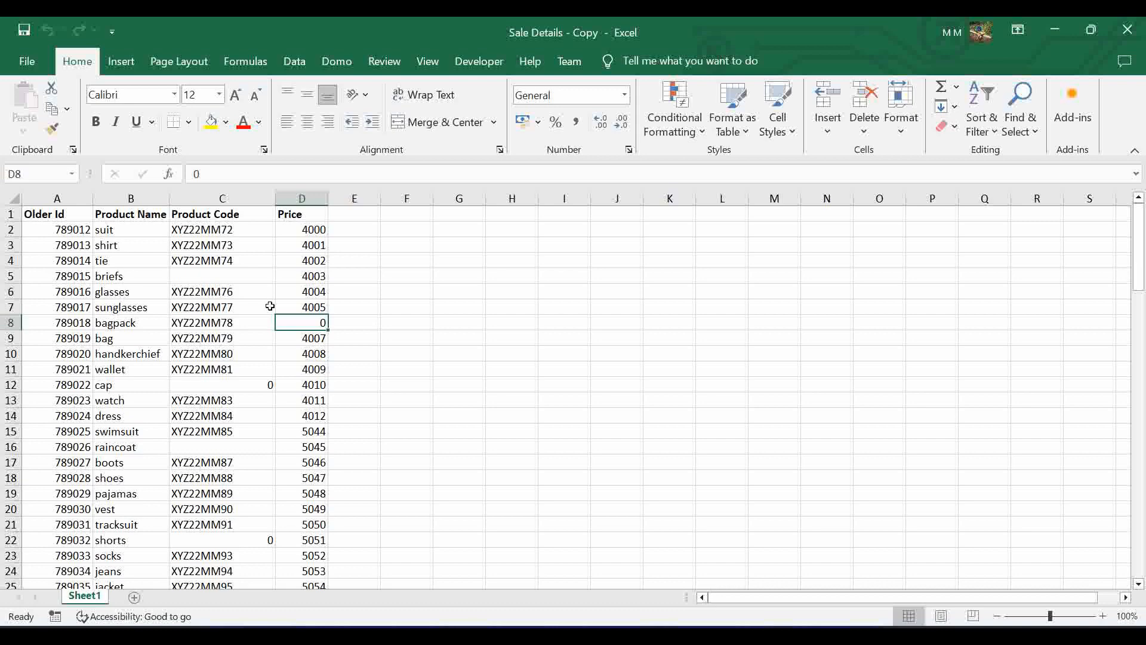
click(242, 384)
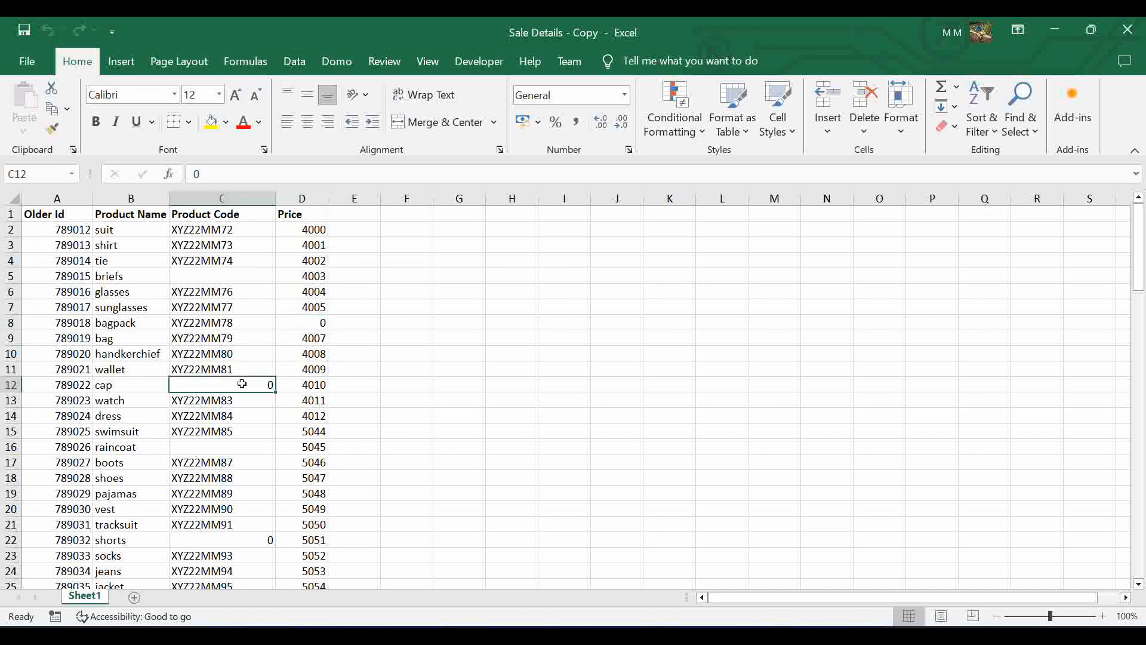
click(9, 213)
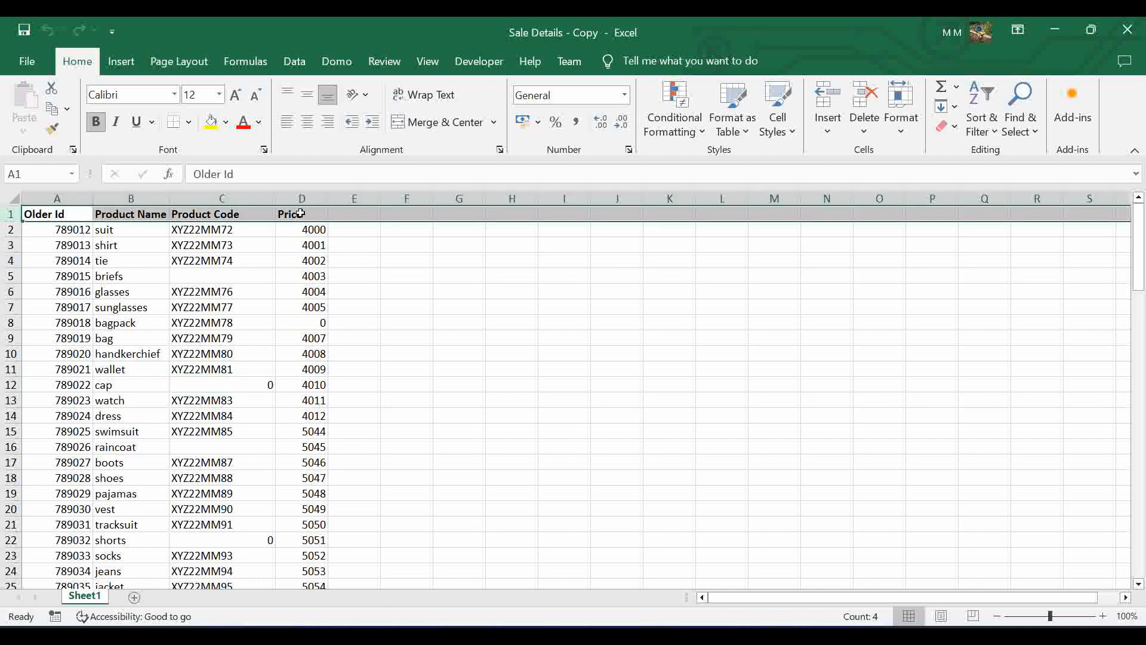
click(992, 127)
click(991, 215)
Step: Filter the Price column to show only 0, review the rows, and restore all prices
click(322, 214)
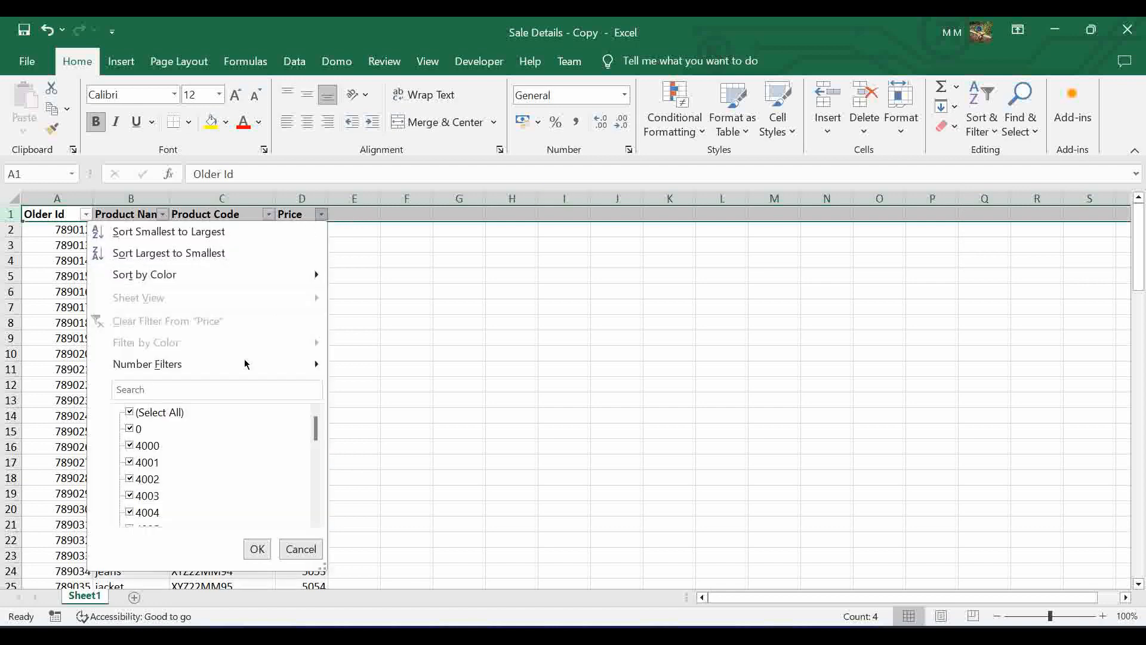
click(159, 412)
click(132, 429)
click(258, 548)
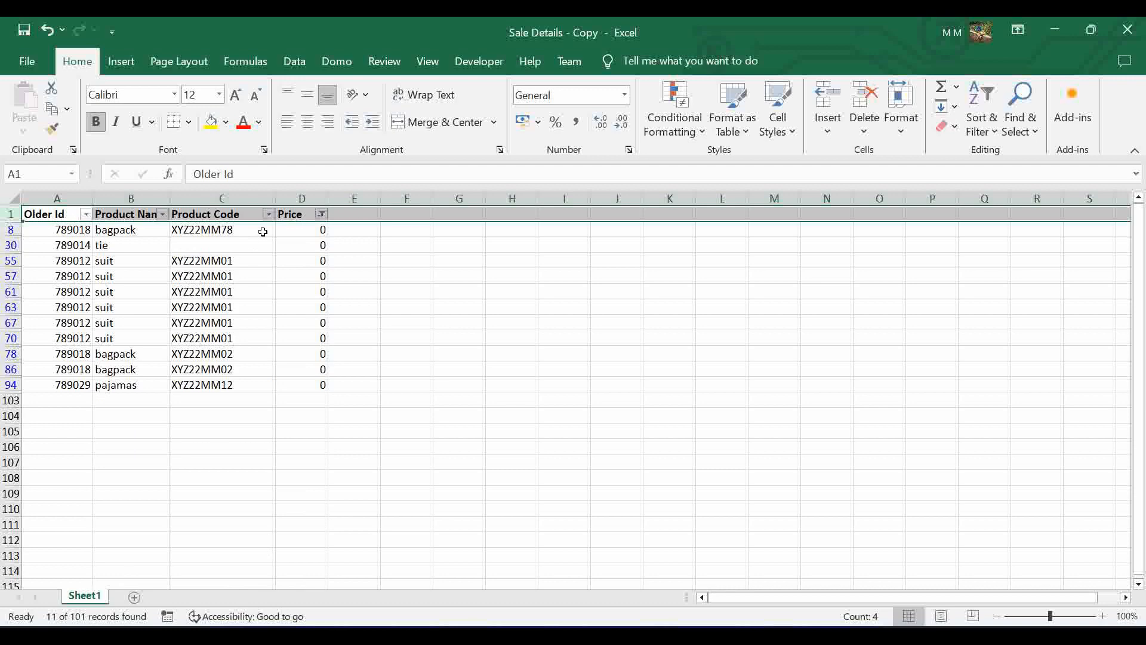
drag(263, 232, 262, 387)
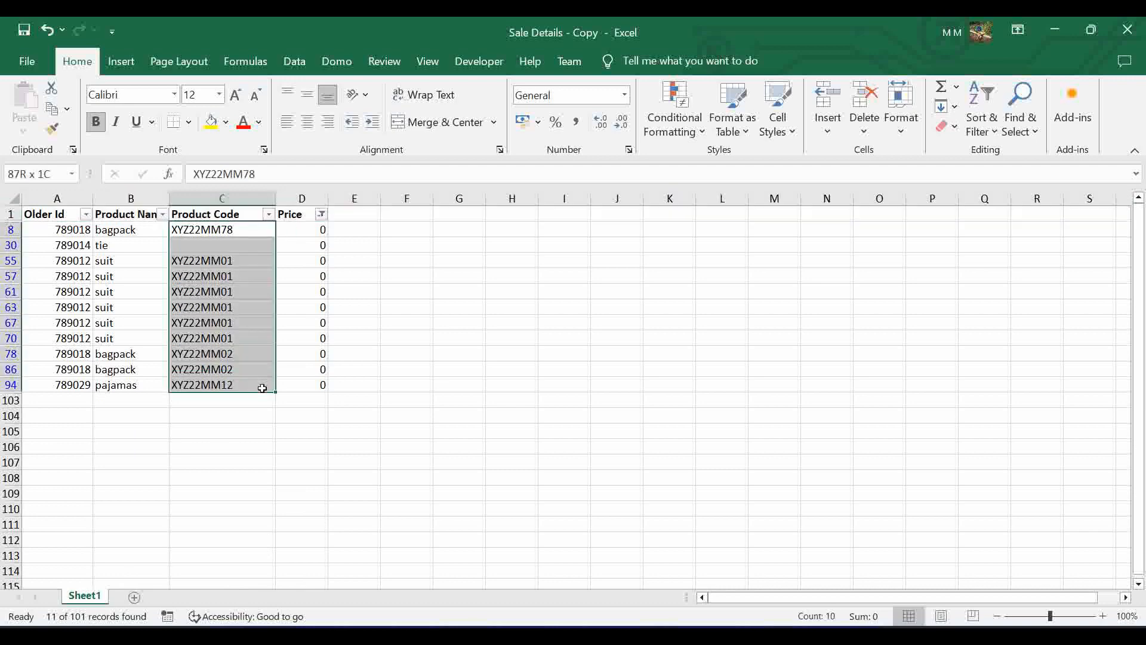
click(321, 215)
click(174, 414)
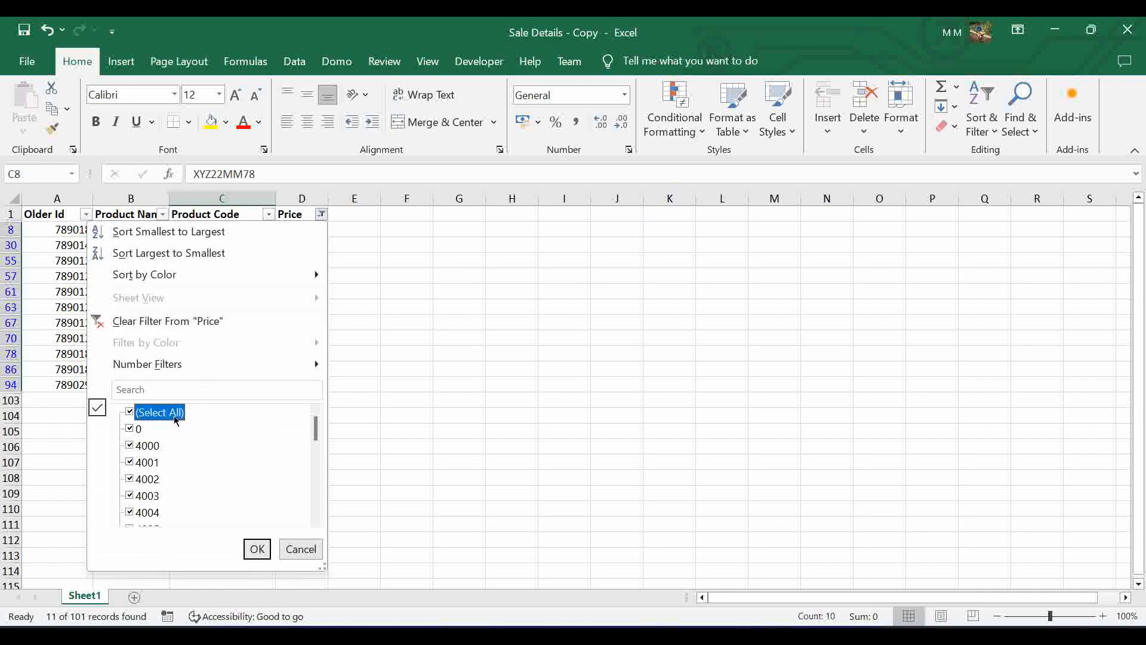
click(256, 549)
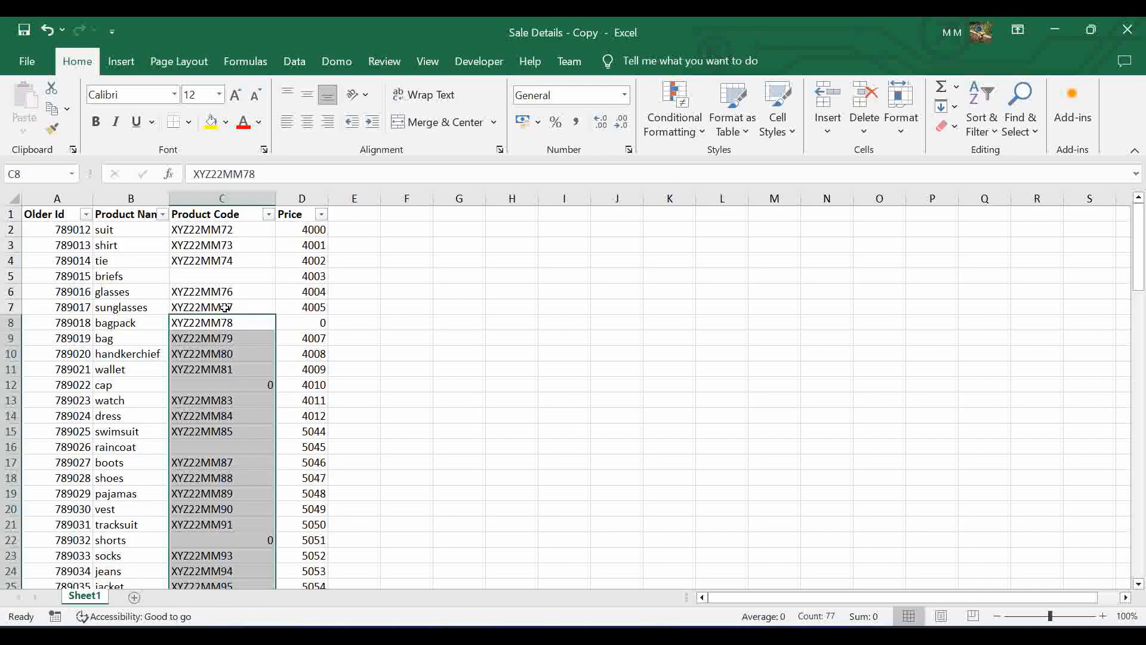
Step: Filter the Product Code column to show only 0, review the rows, and restore all product codes
click(268, 214)
click(77, 412)
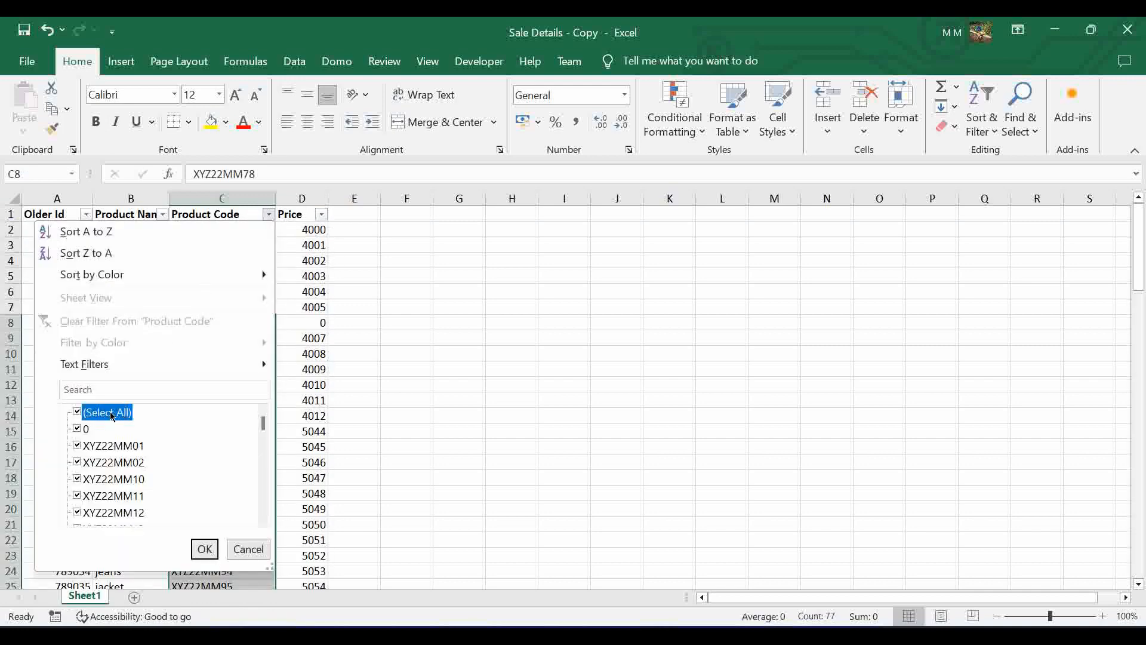
click(77, 429)
click(204, 549)
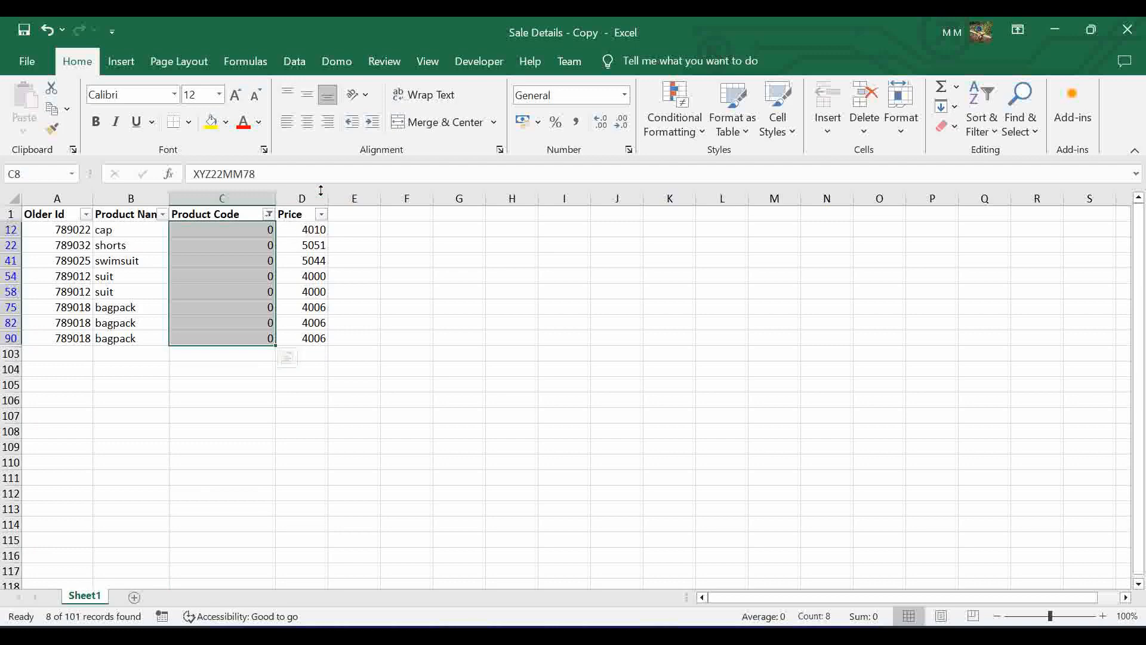
click(268, 216)
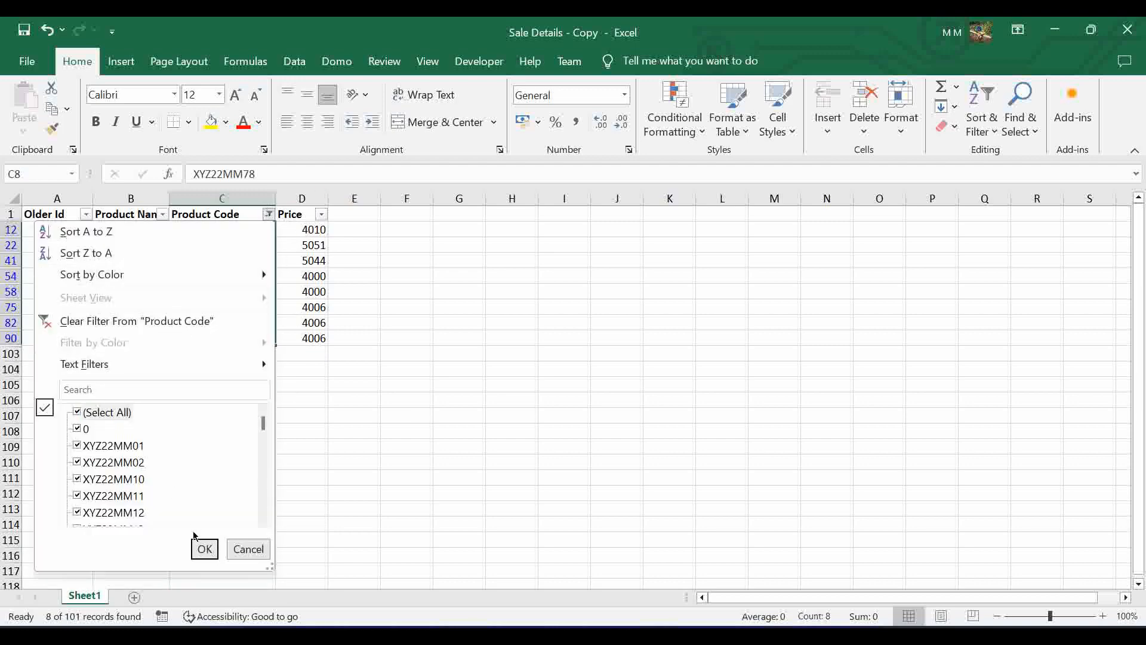
click(202, 547)
click(378, 421)
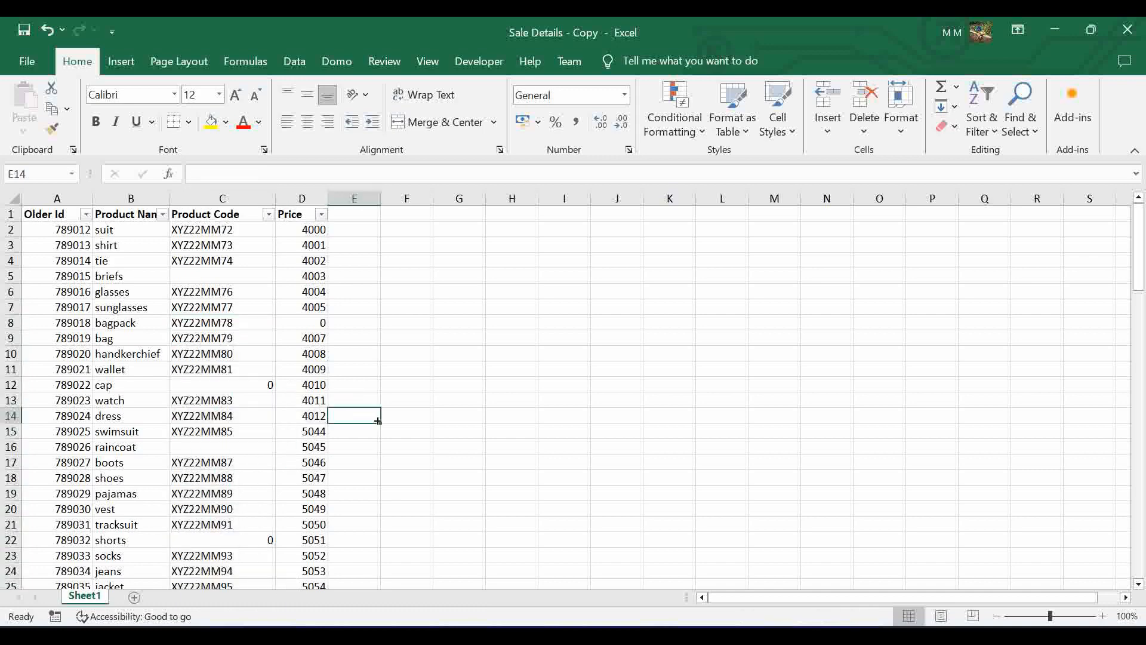
Step: Switch to the Word document and insert a second numbered item with the copied text "Remove data where"
key(alt+Tab)
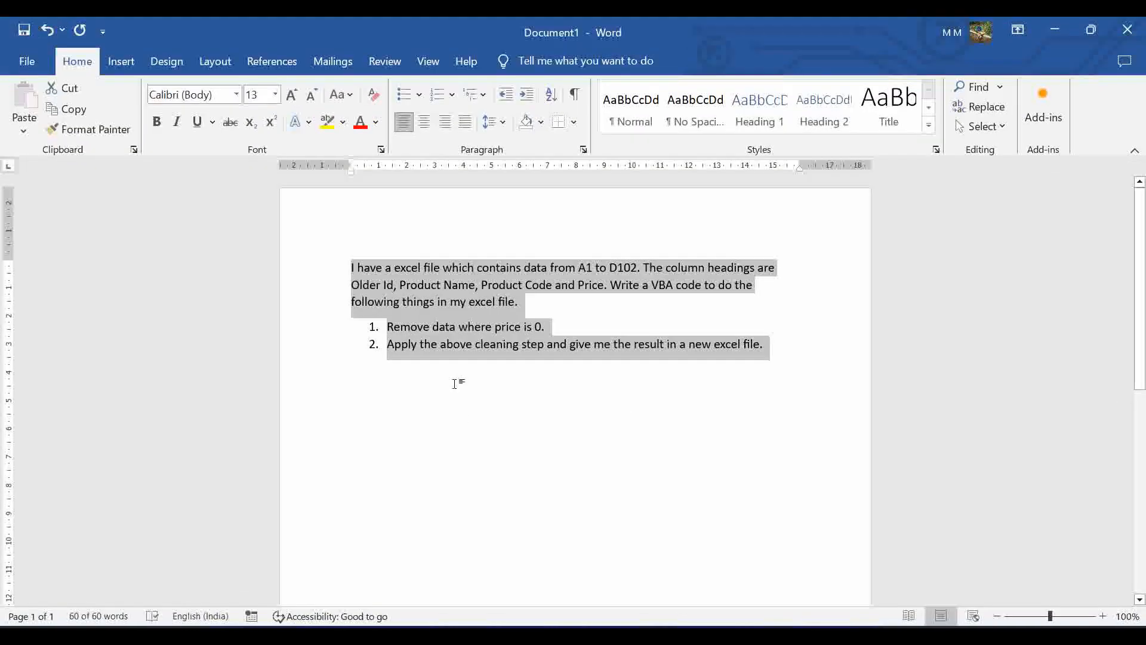
click(462, 360)
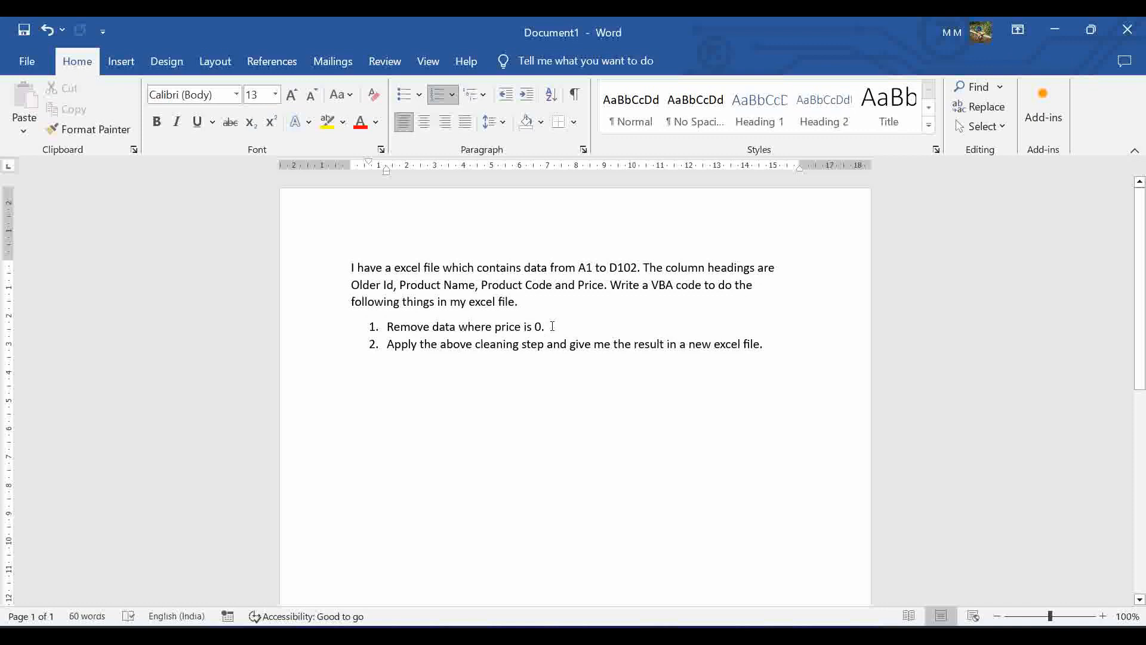
key(Return)
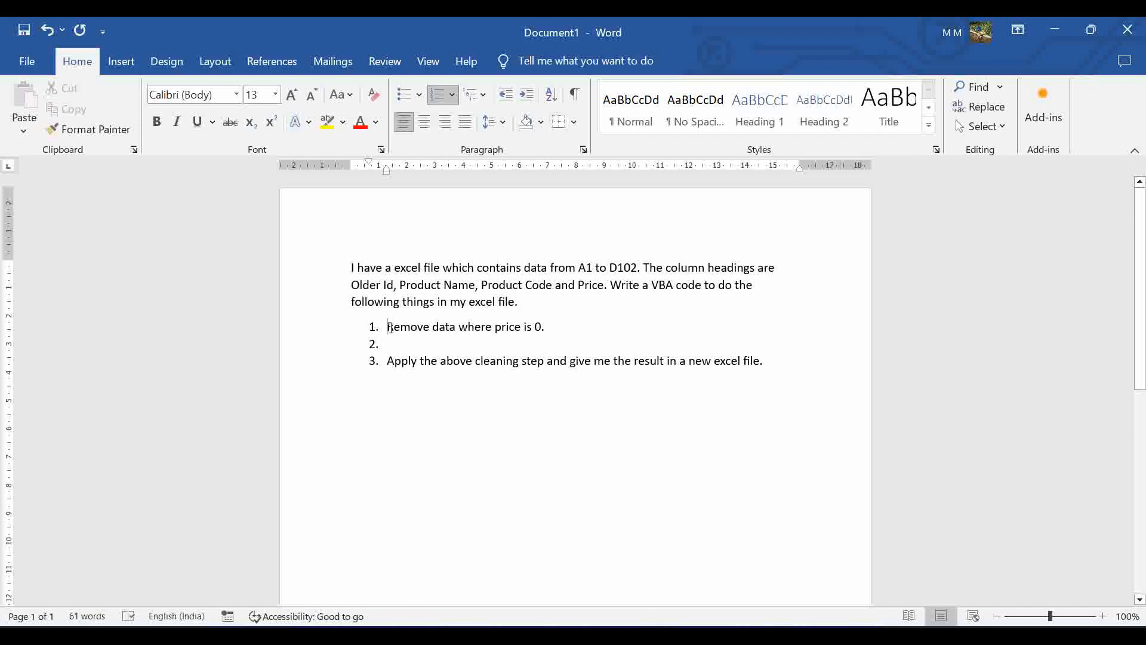
drag(389, 327, 479, 334)
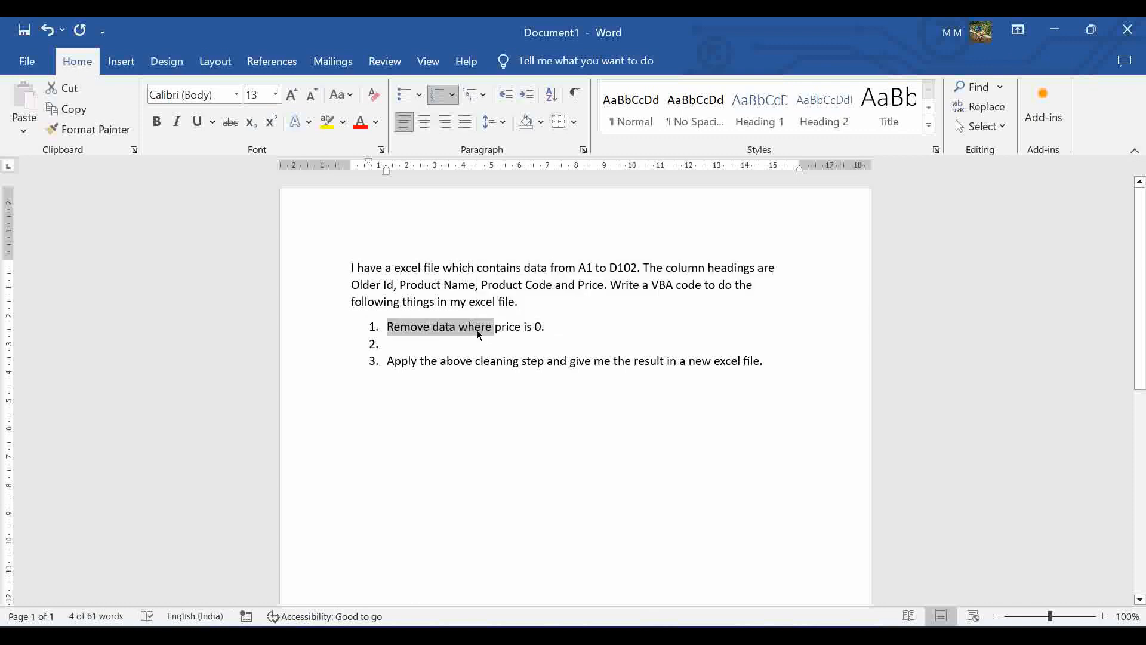
key(ctrl+c)
click(433, 346)
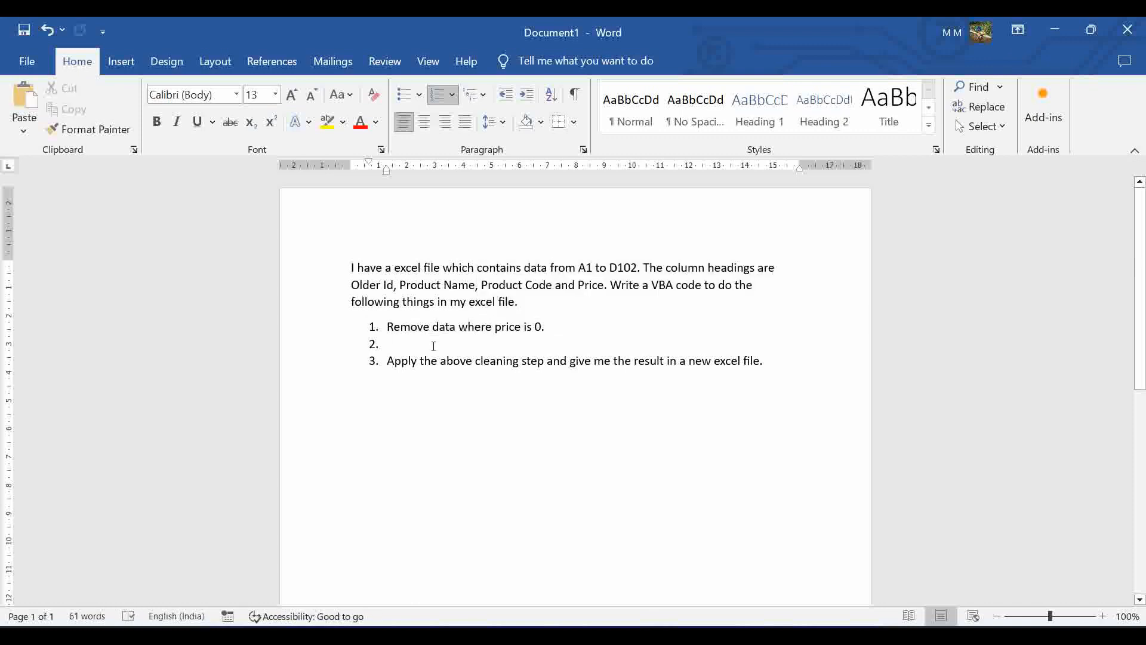
key(ctrl+v)
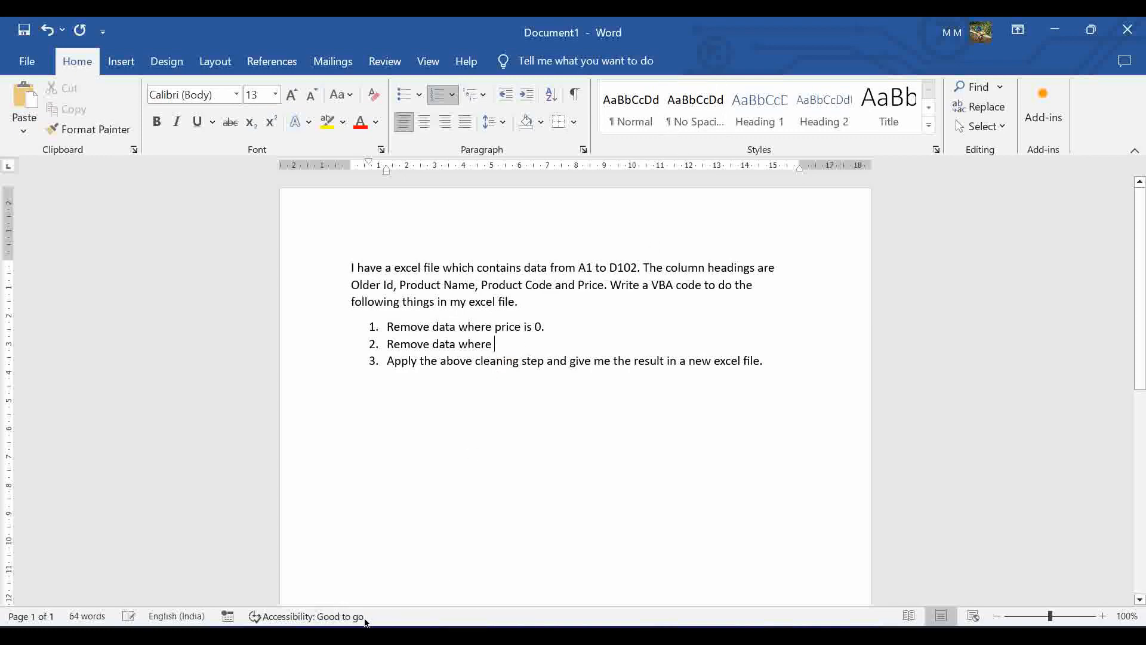
Step: Copy the Product Code heading from cell C1 in Excel and complete Word's second item as "Remove data where Product Code is 0."
key(alt+Tab)
click(238, 214)
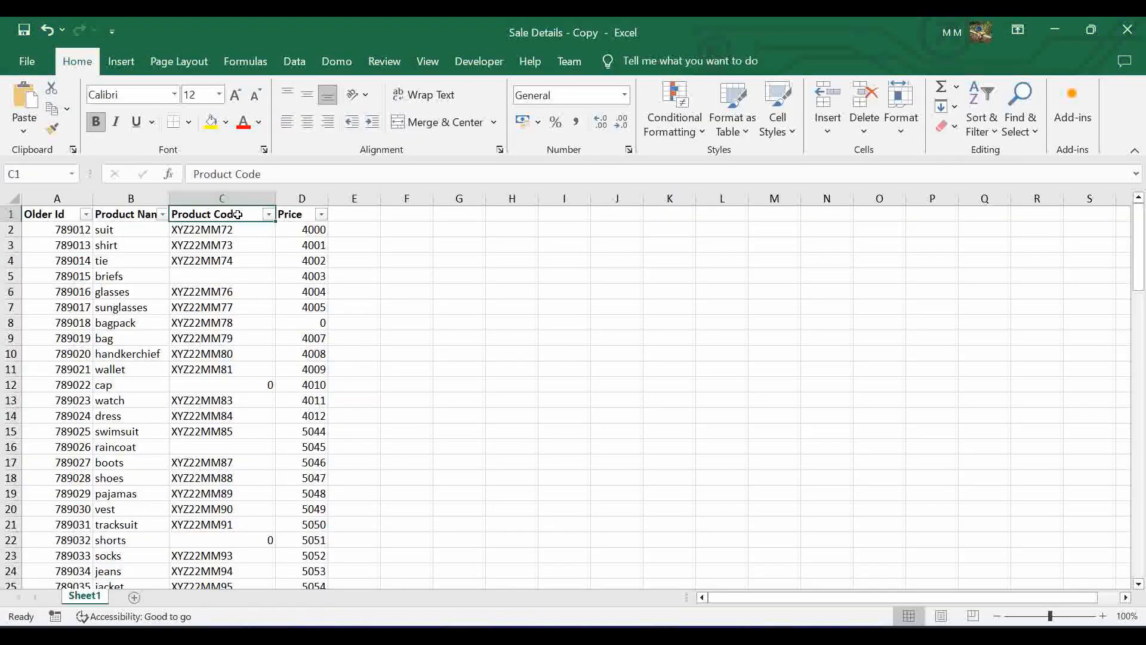
drag(263, 174, 189, 173)
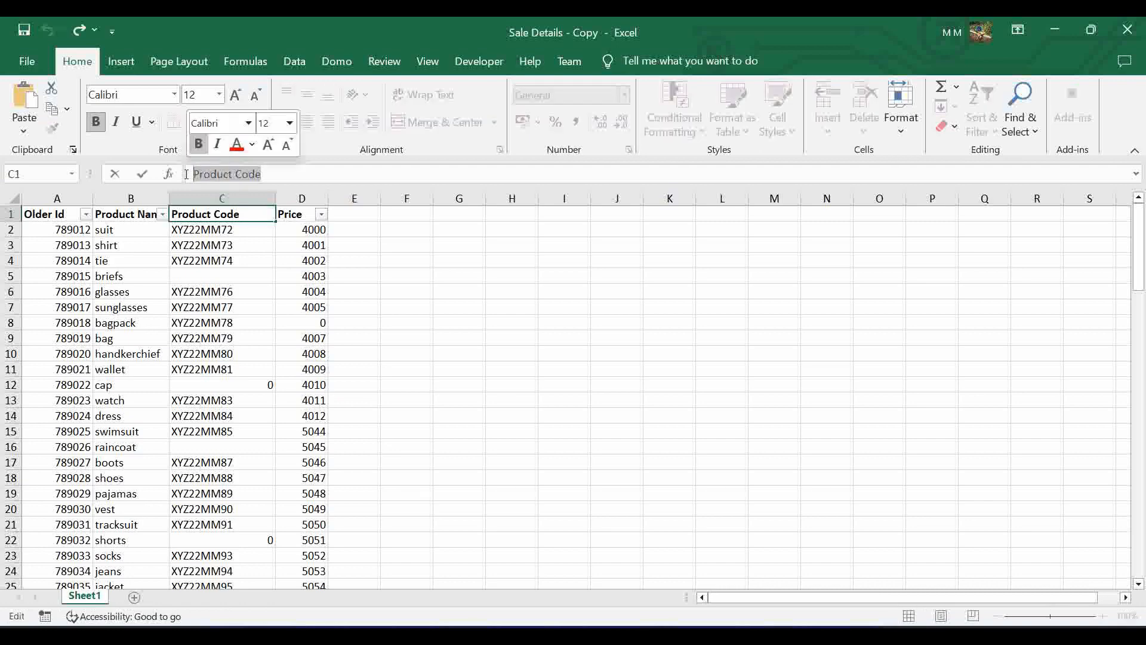
key(alt+Tab)
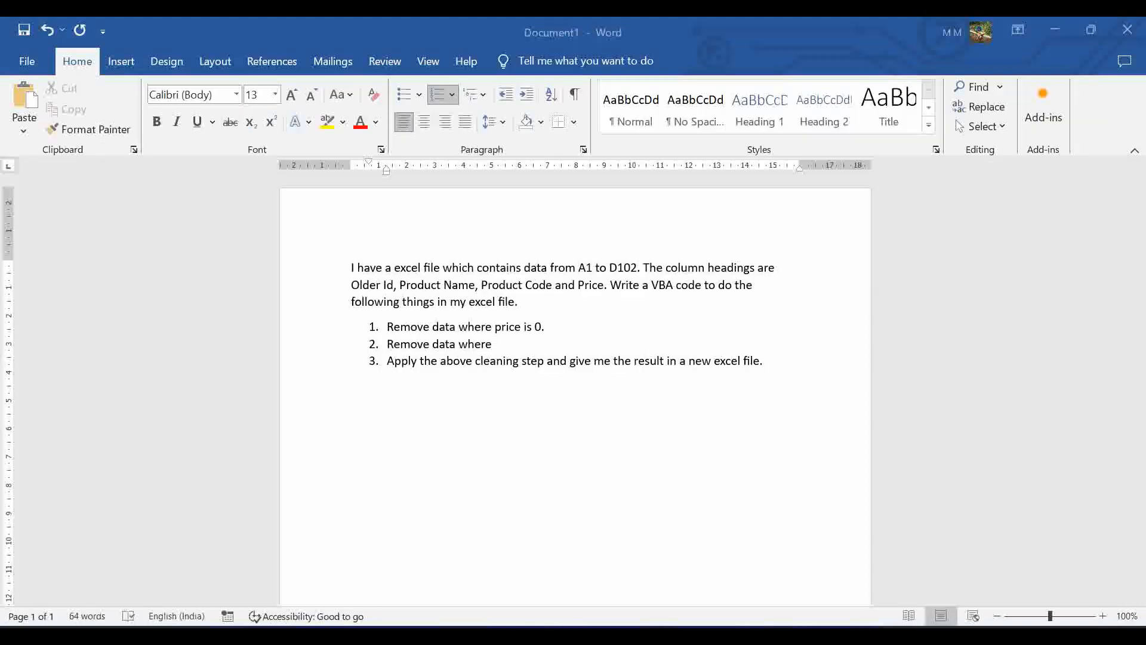
key(ctrl+v)
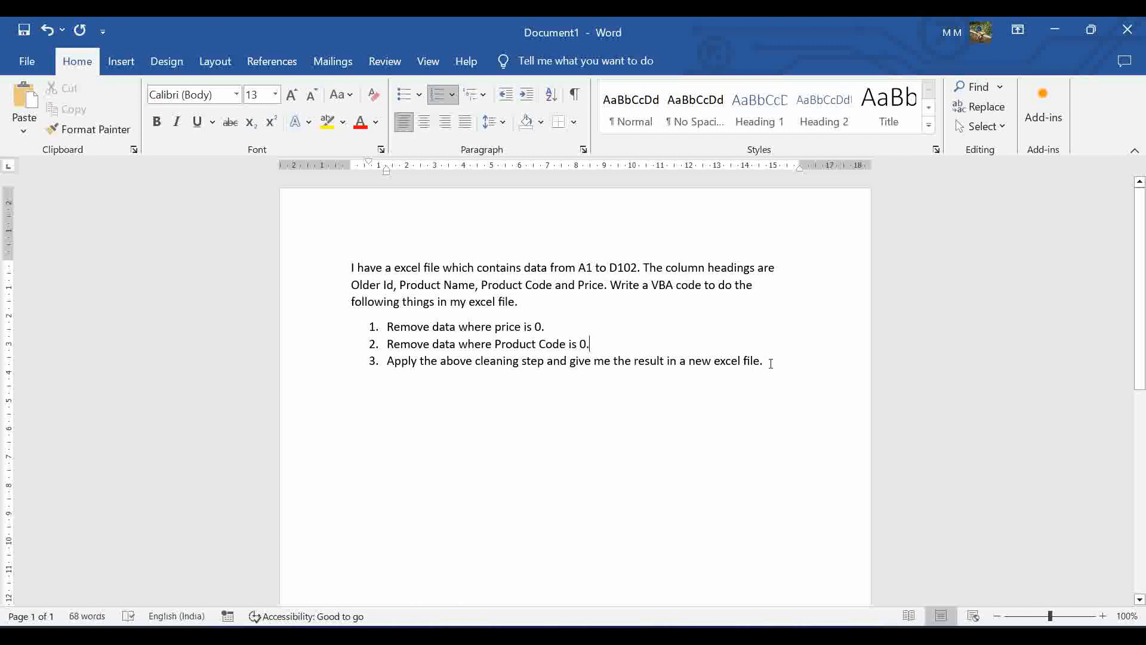
Step: Copy the full prompt from the Word document and delete the existing CleanedData workbook from the desktop
drag(771, 364, 344, 274)
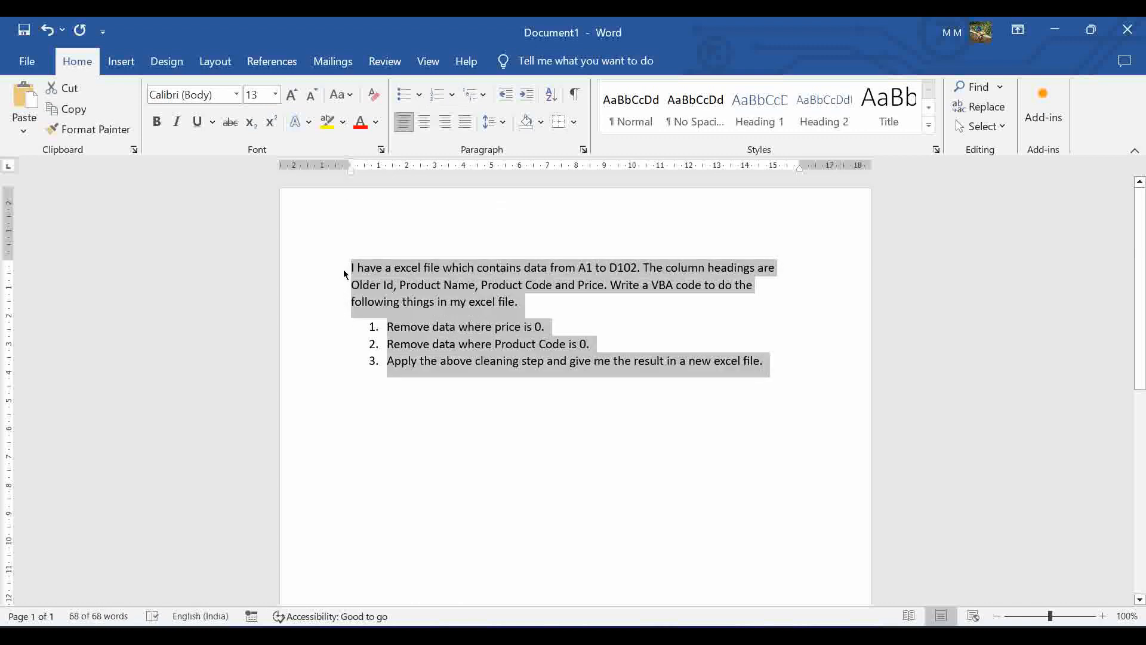
click(1055, 31)
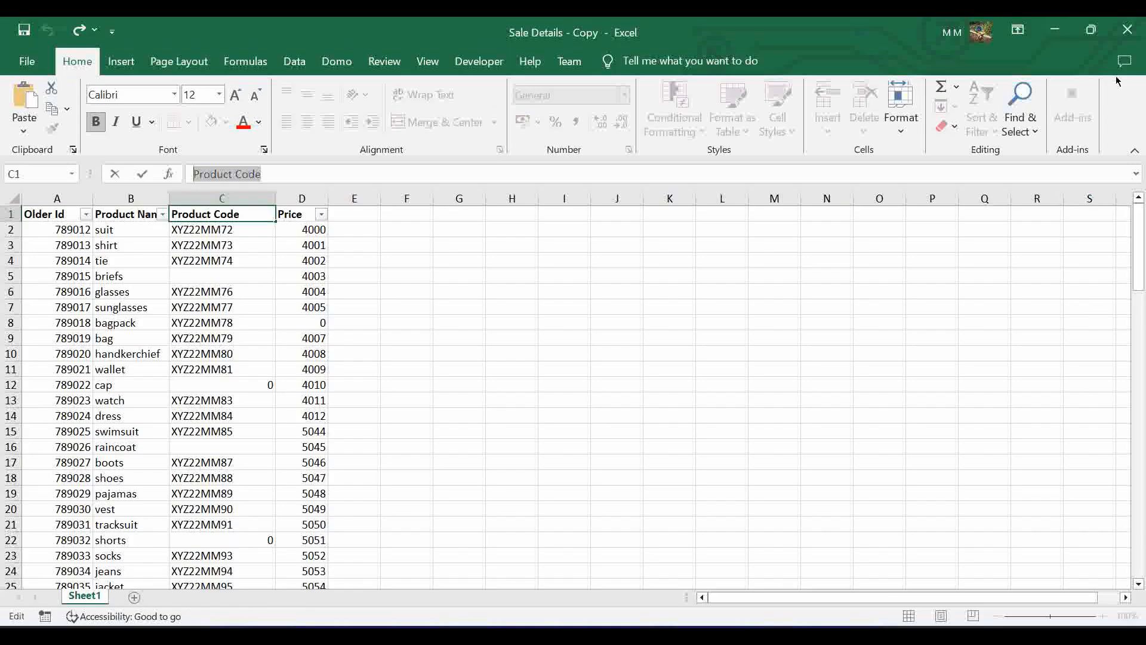
click(1055, 30)
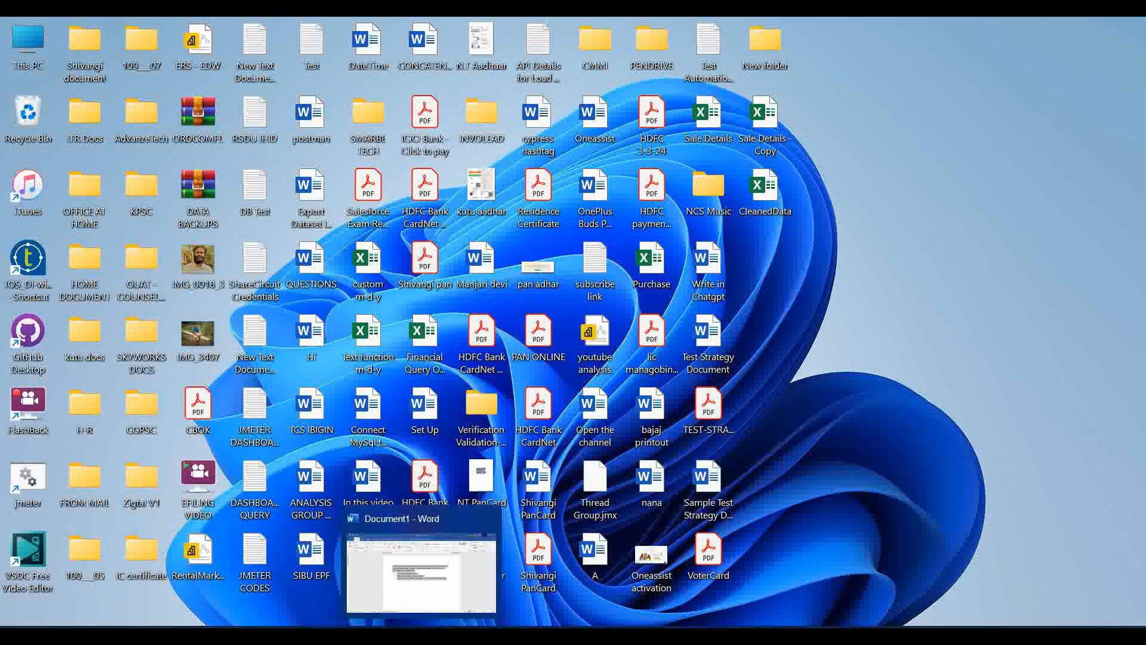
click(772, 193)
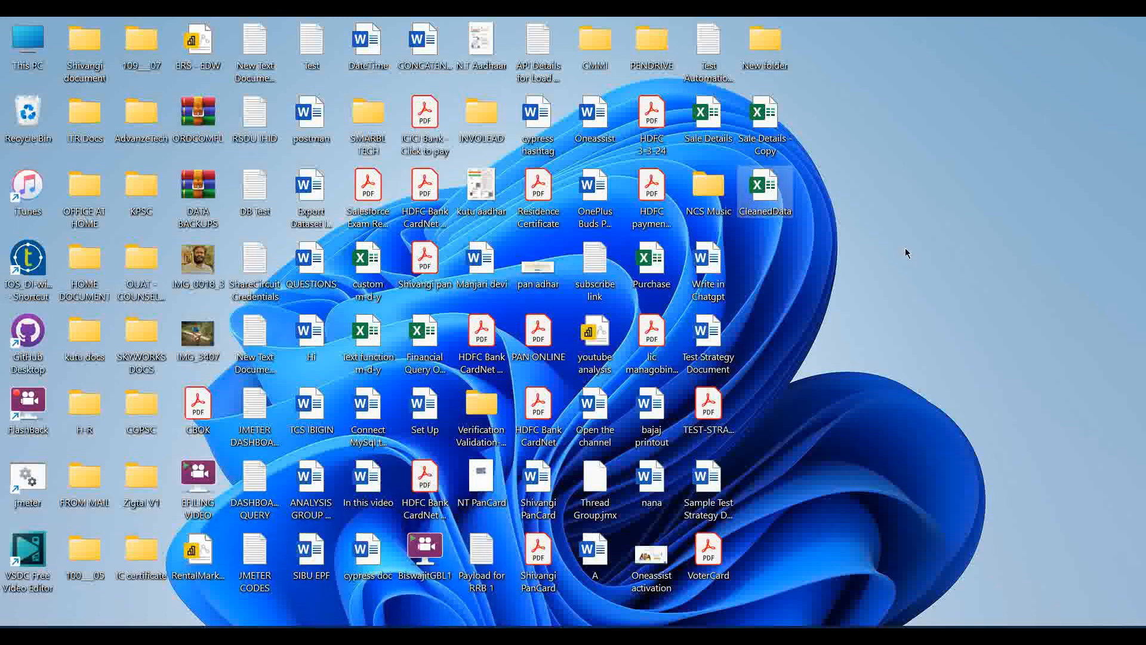
key(Delete)
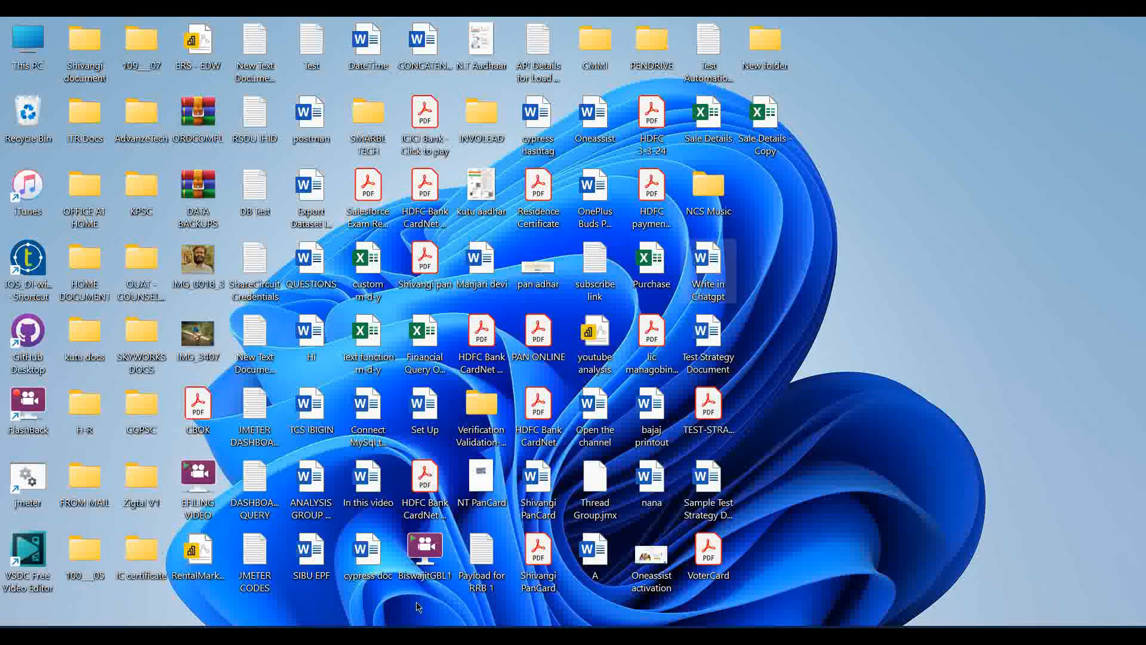
Step: Switch to ChatGPT in Firefox and submit the copied prompt requesting VBA code to remove rows with price or Product Code 0
click(418, 576)
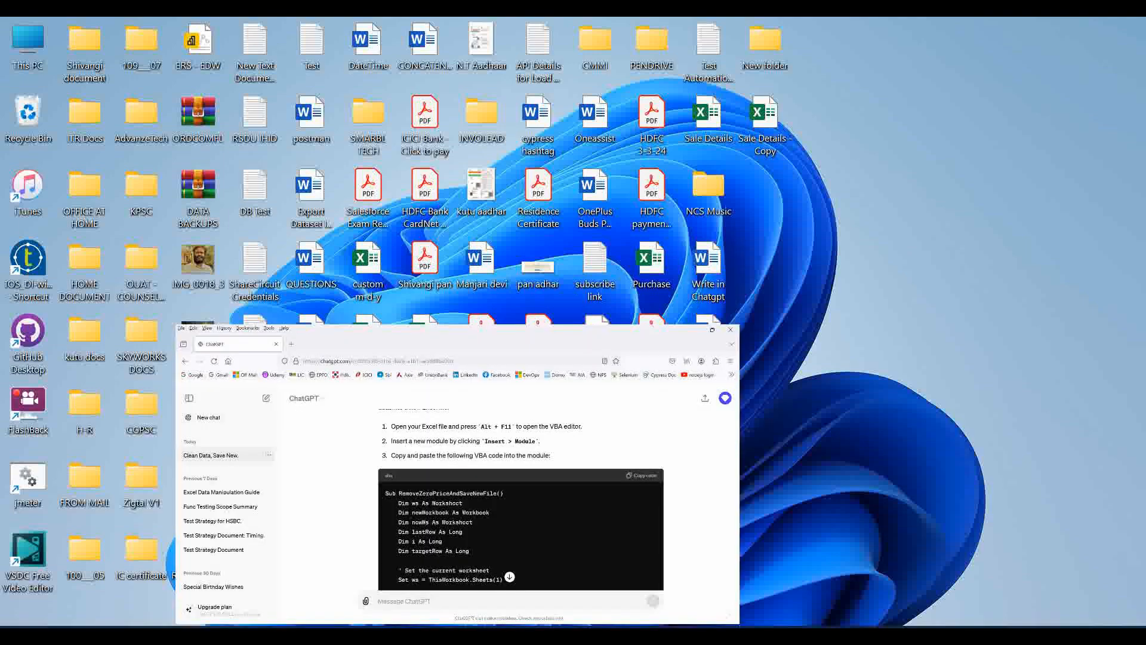
scroll(577, 443, down, 10)
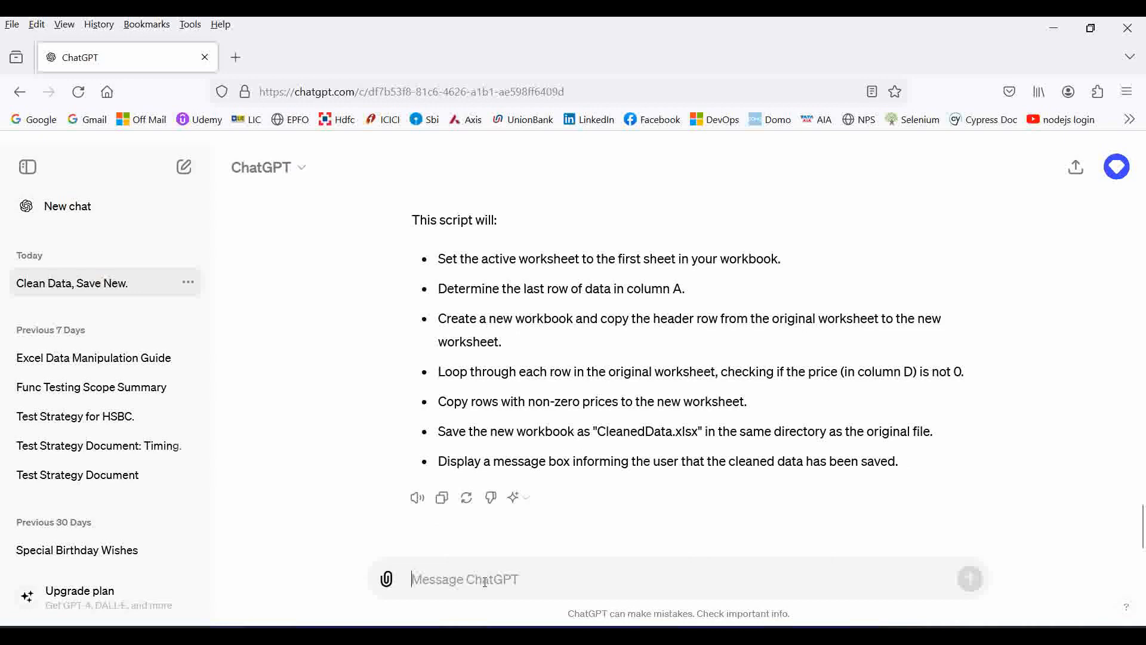
key(ctrl+v)
scroll(484, 582, up, 2)
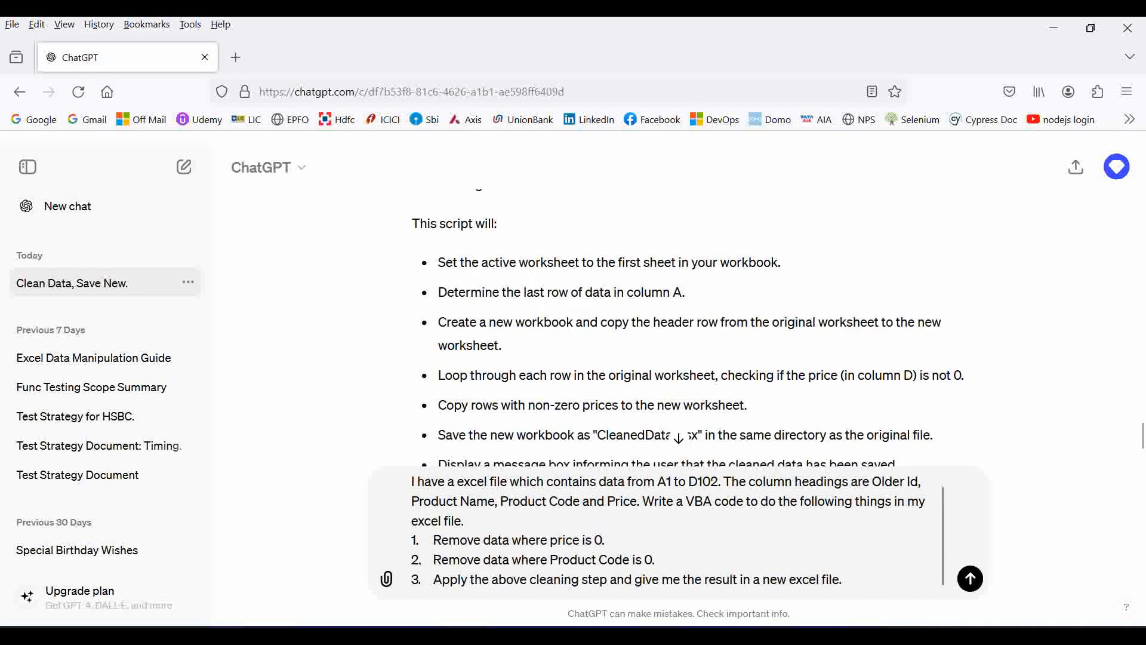
click(970, 578)
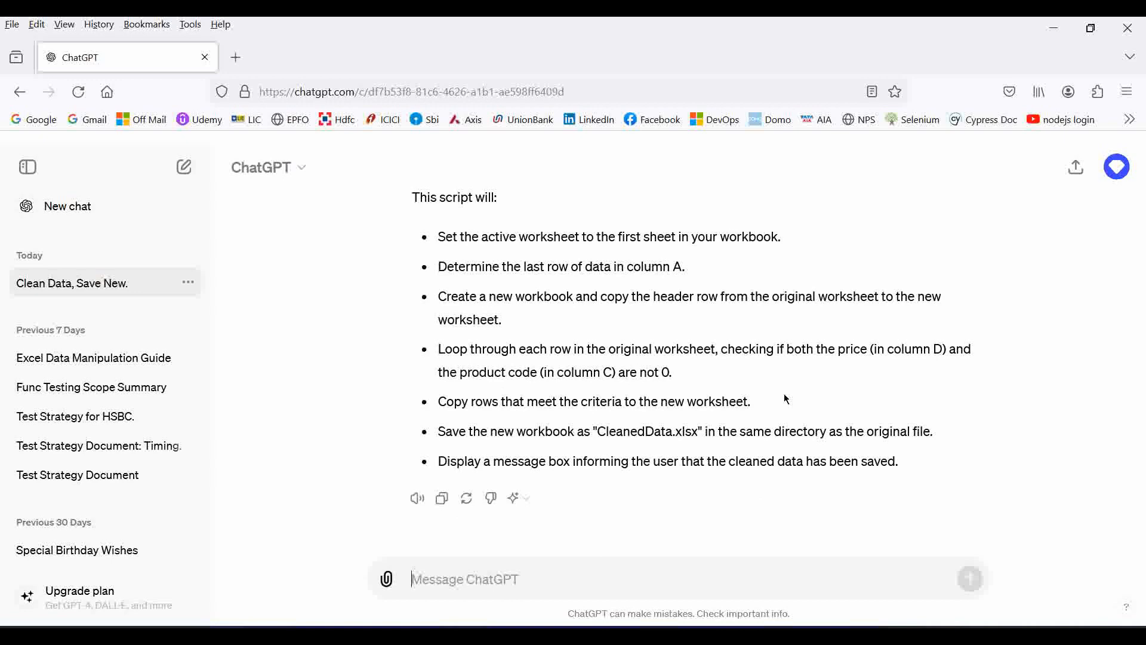
Step: Copy the generated CleanDataAndSaveNewFile VBA code from ChatGPT's reply
scroll(786, 399, up, 15)
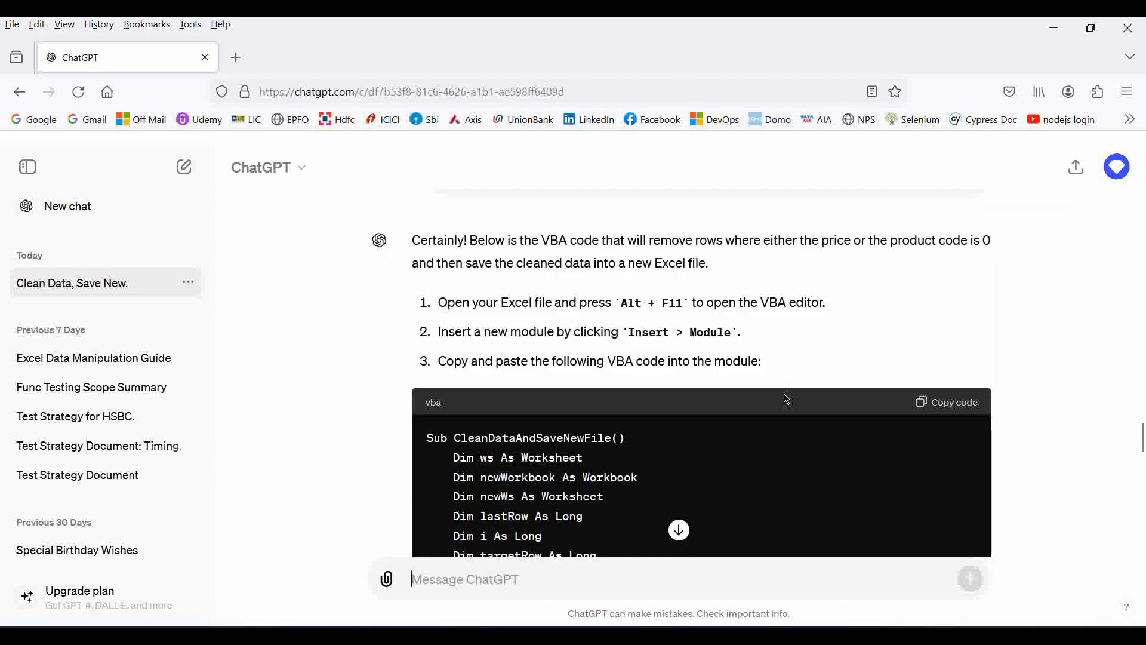
scroll(793, 394, down, 1)
click(943, 307)
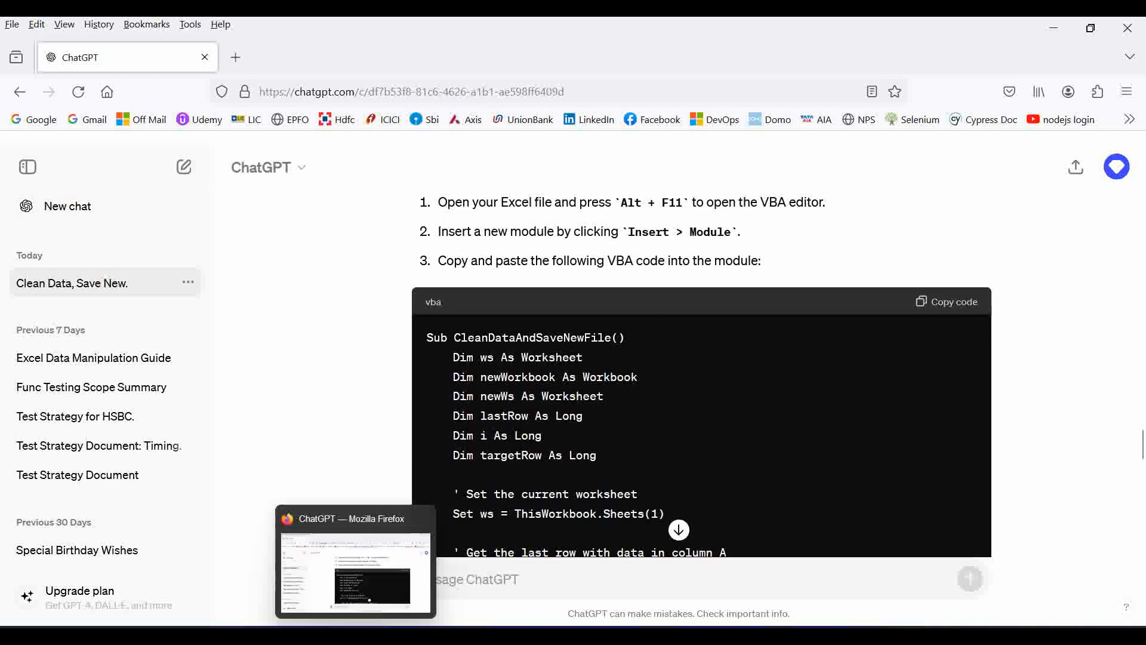
Step: Switch to the Sale Details - Copy workbook in Excel and remove the filter from the header row
click(394, 636)
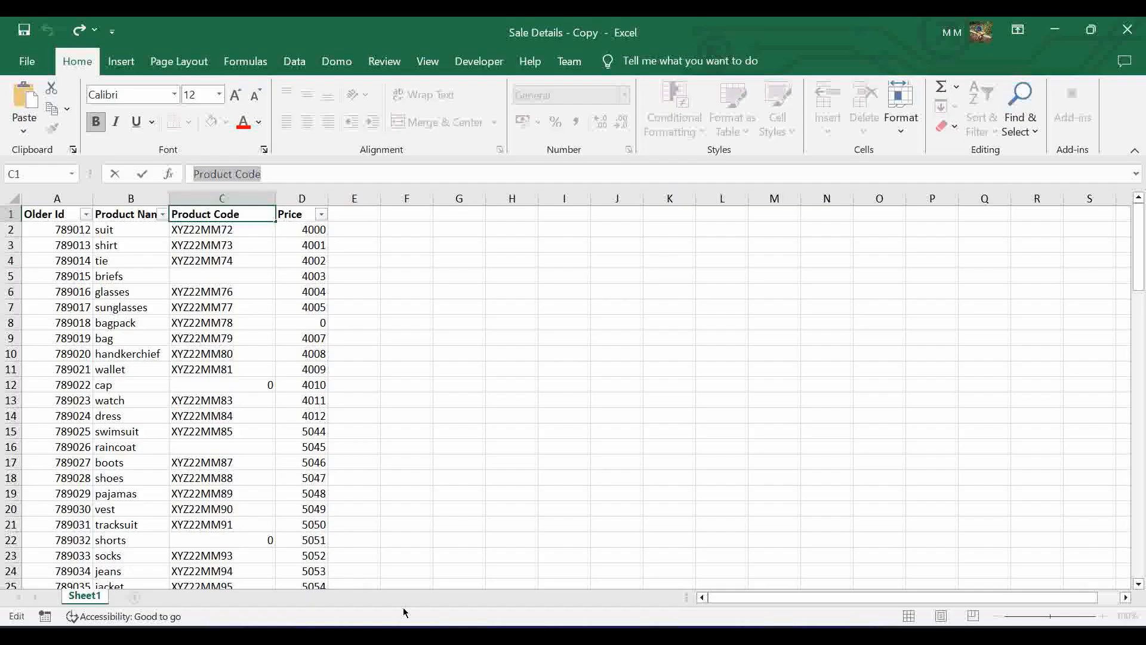
click(417, 305)
click(10, 214)
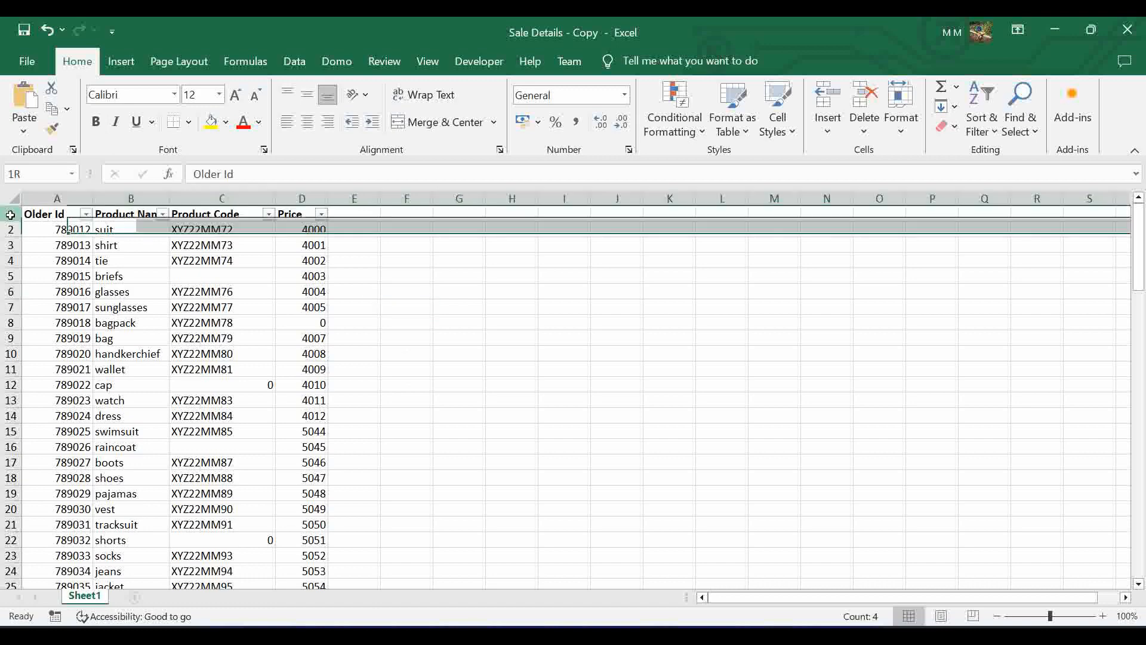
click(981, 122)
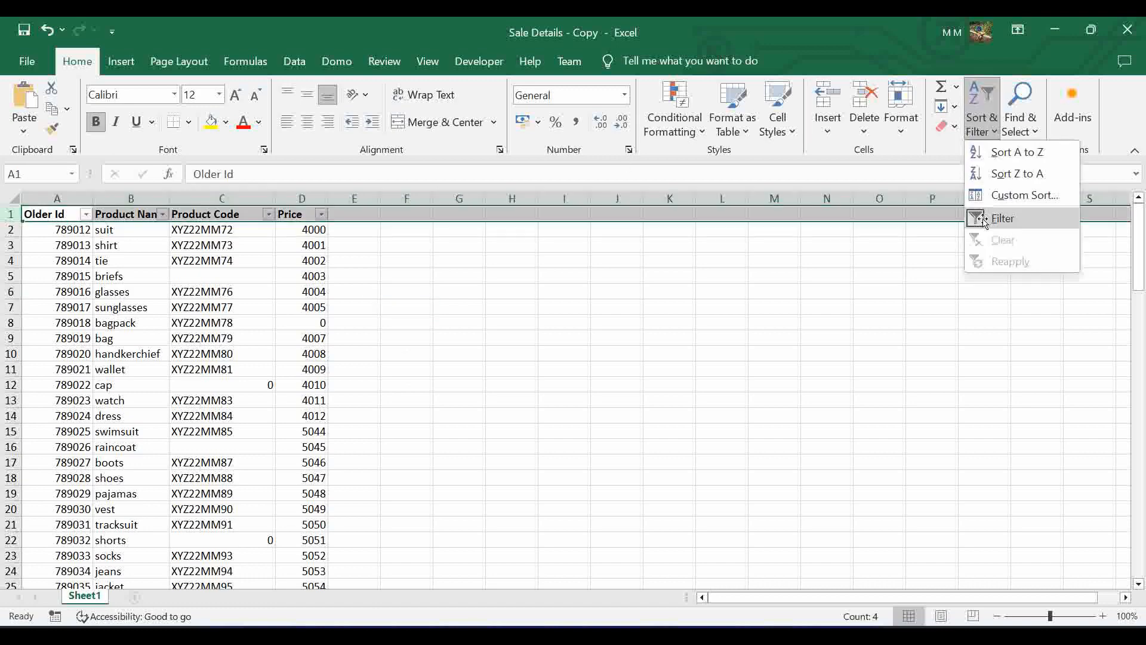
click(1003, 218)
click(564, 322)
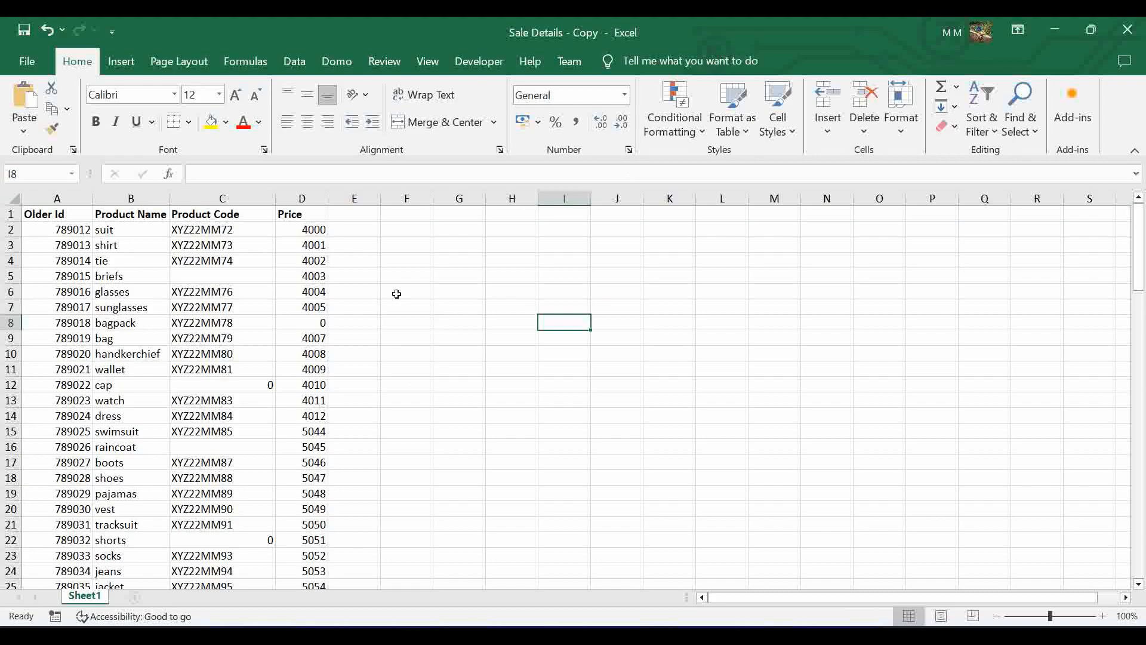
Step: Open the VBA editor, insert a new module and paste the copied CleanDataAndSaveNewFile code into it
key(alt+F11)
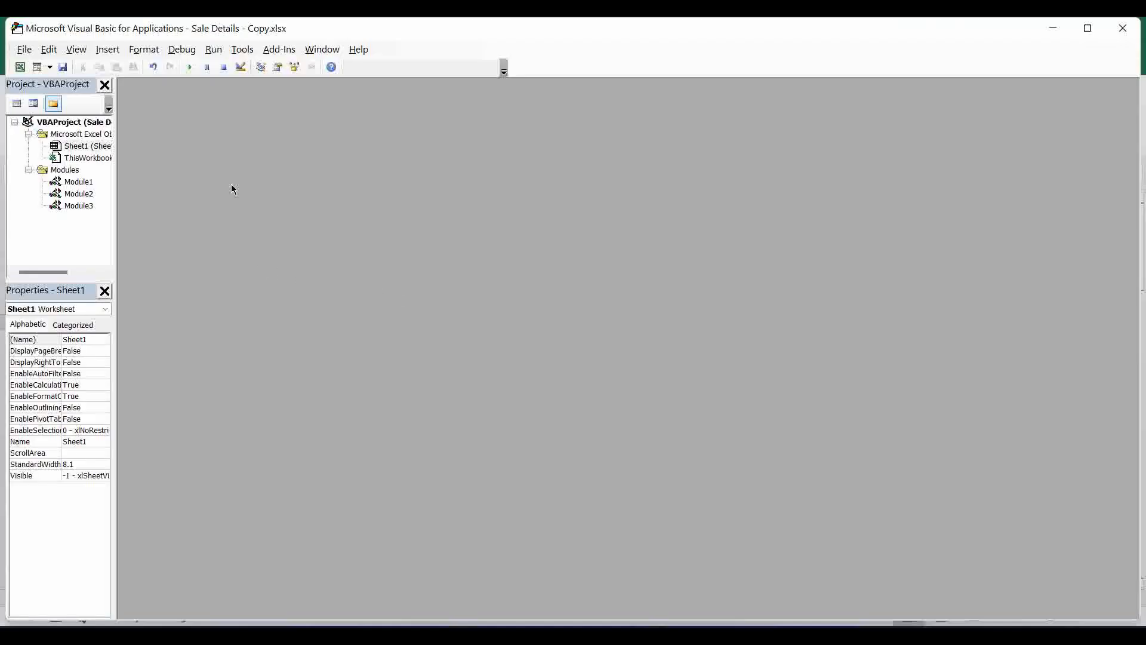
click(113, 50)
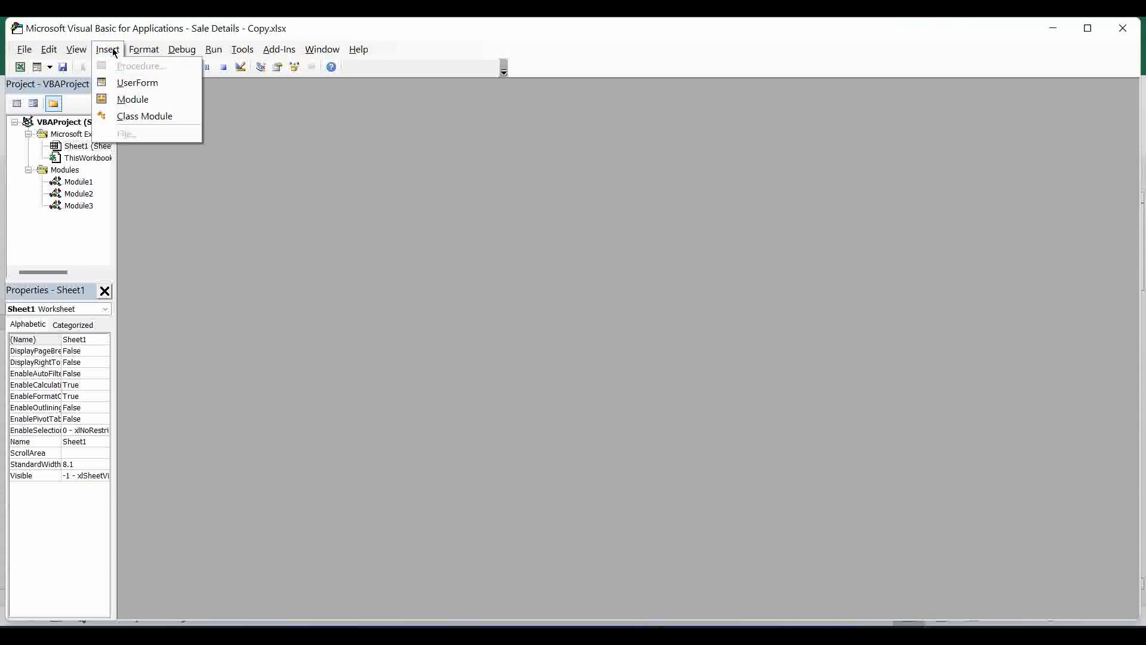
click(127, 101)
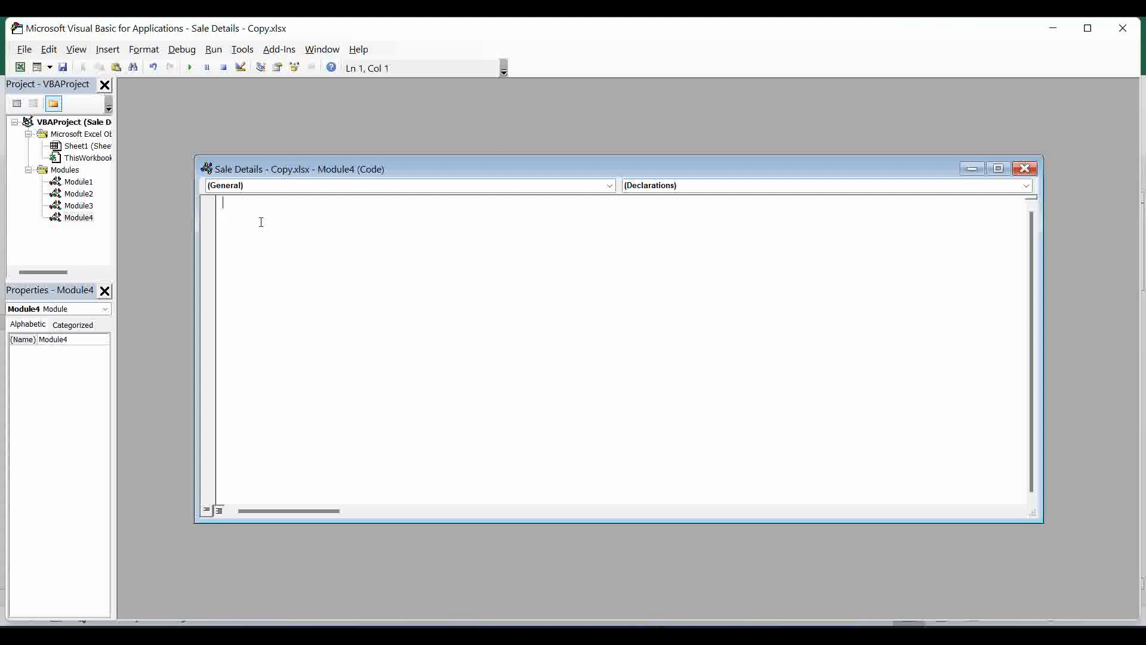
key(ctrl+v)
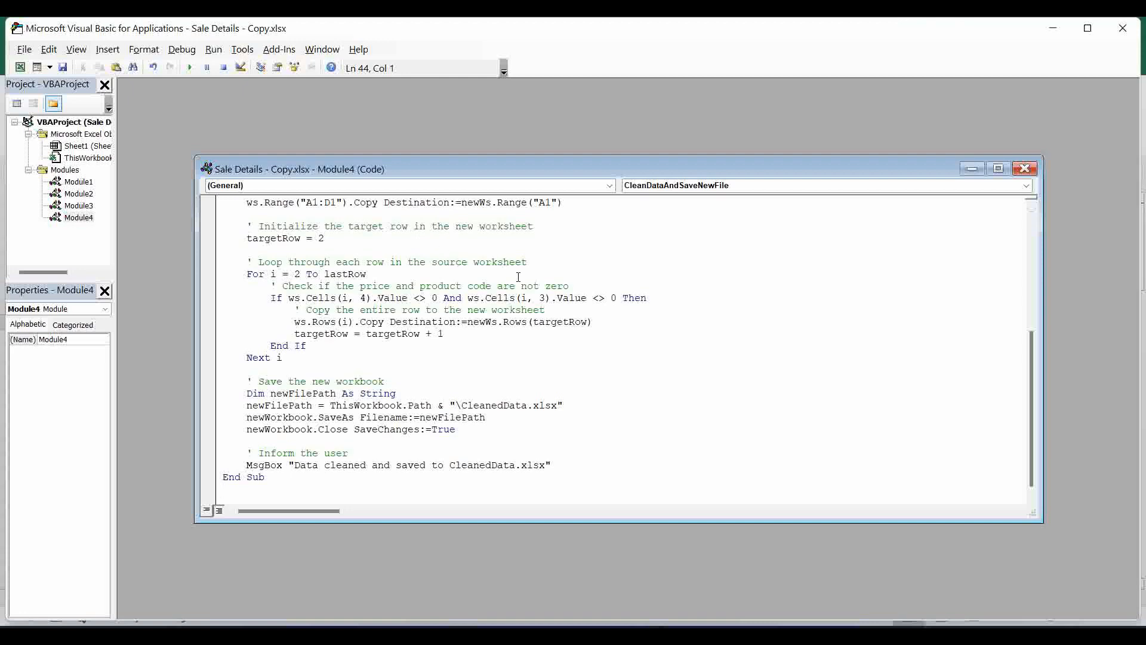
click(504, 298)
click(551, 286)
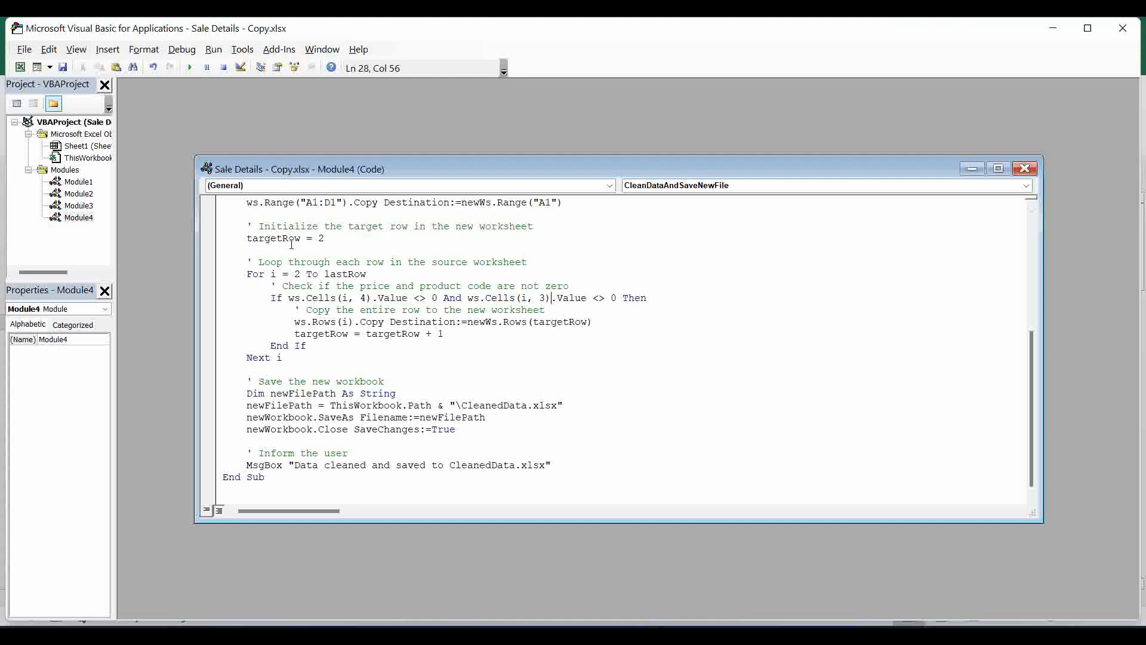
Step: Run the CleanDataAndSaveNewFile macro, dismiss its message and close the VBA editor
click(192, 69)
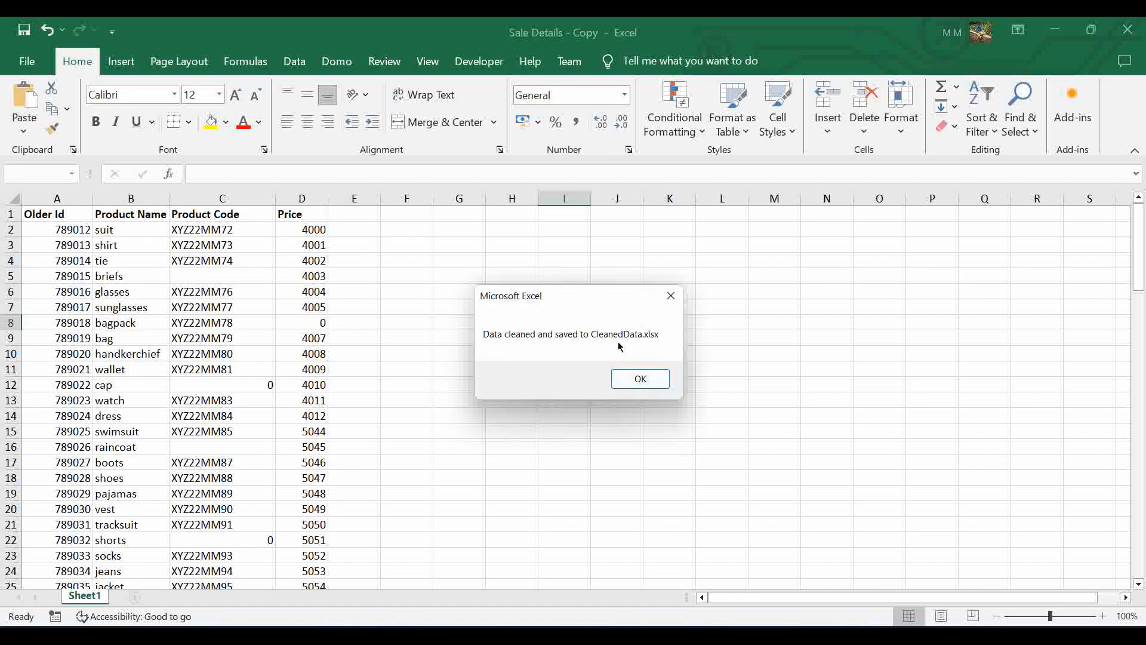
click(641, 379)
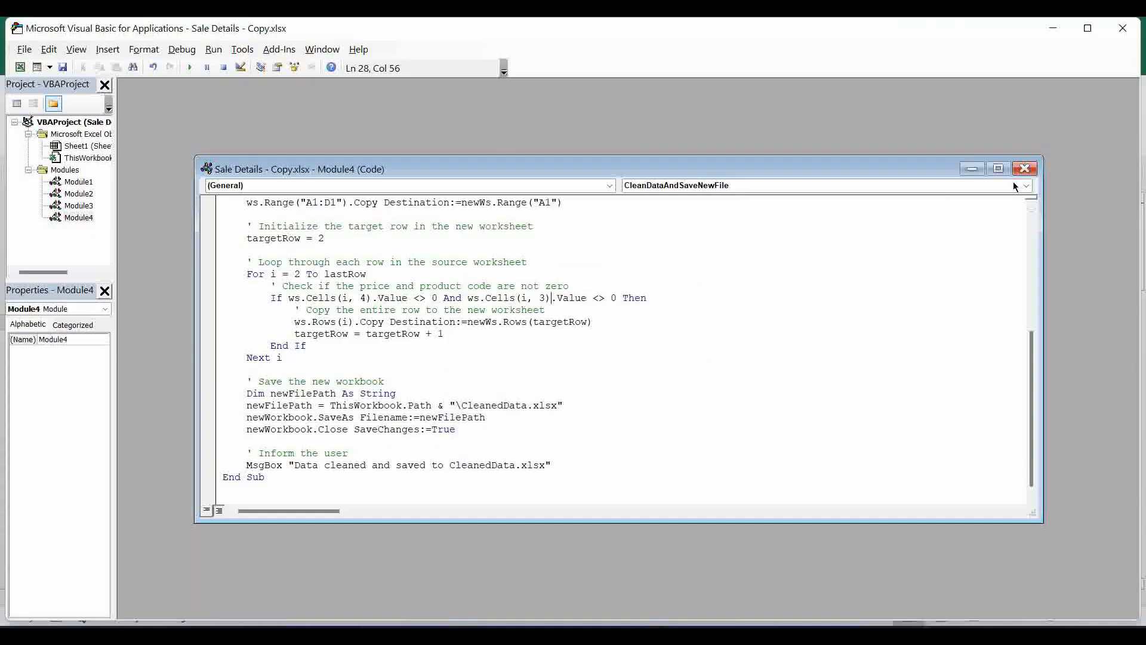
click(1024, 168)
click(1127, 34)
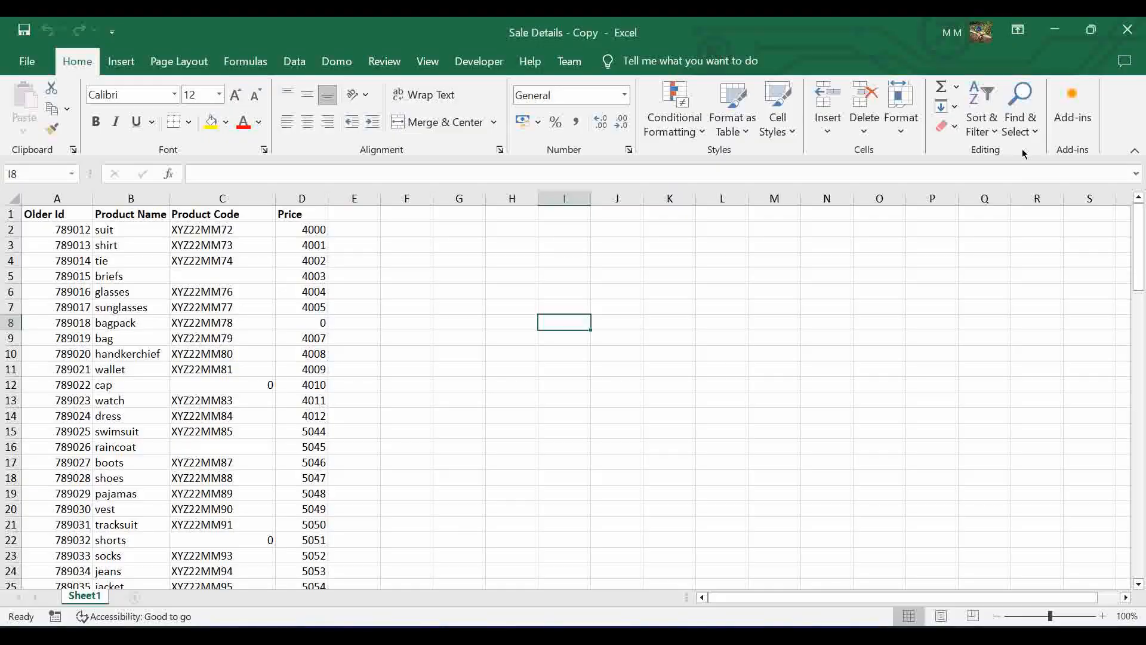
Step: Open the CleanedData workbook from the desktop and look through its rows
click(1055, 36)
click(1055, 37)
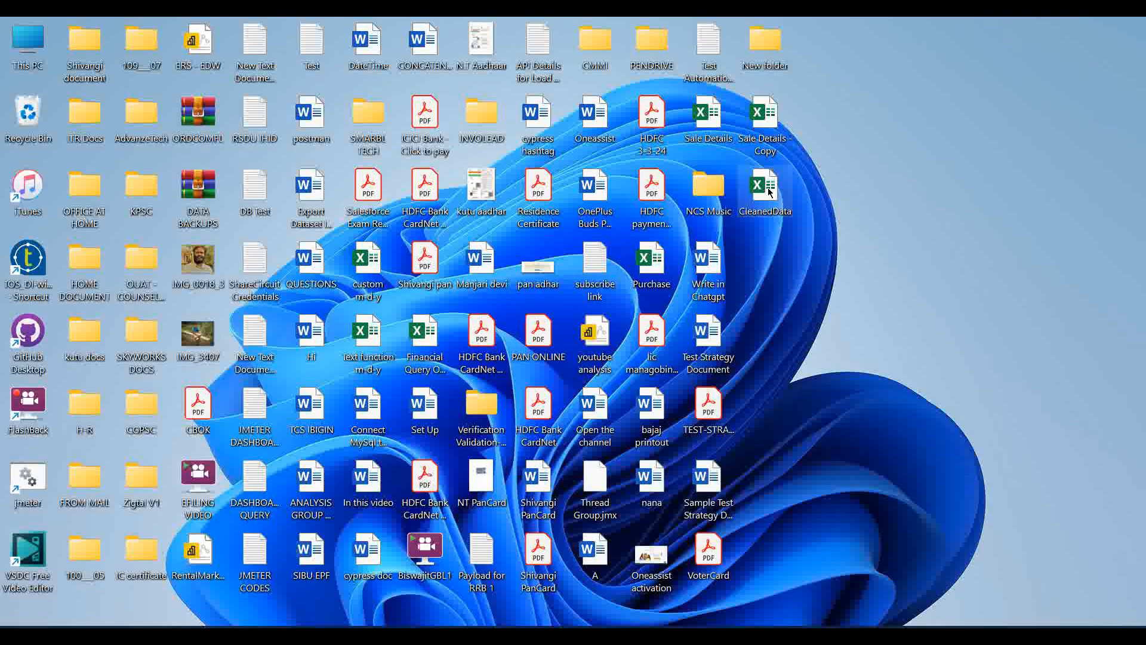
double_click(769, 191)
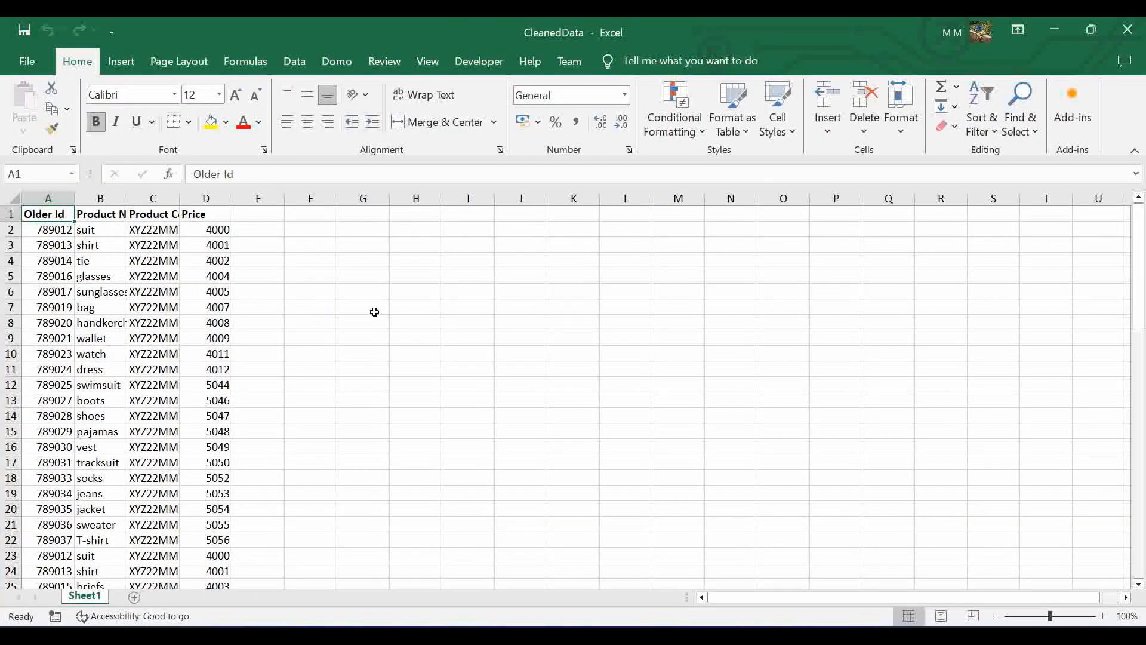
click(366, 309)
scroll(140, 227, down, 4)
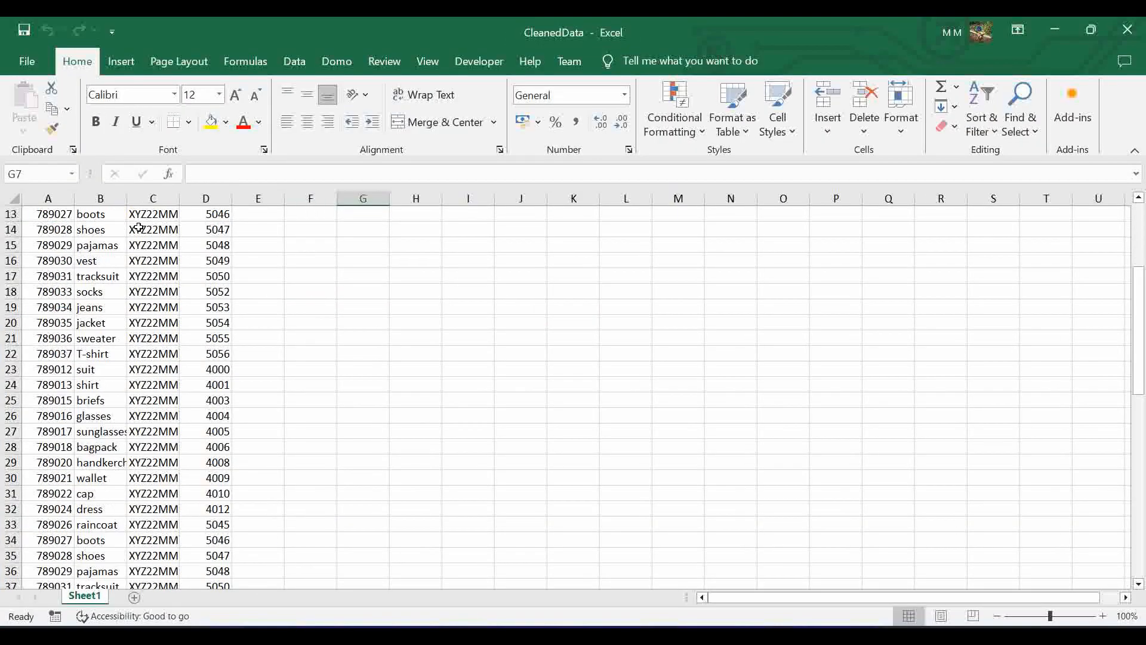
scroll(139, 228, up, 4)
Step: Add filters to the header row of the CleanedData sheet
click(11, 213)
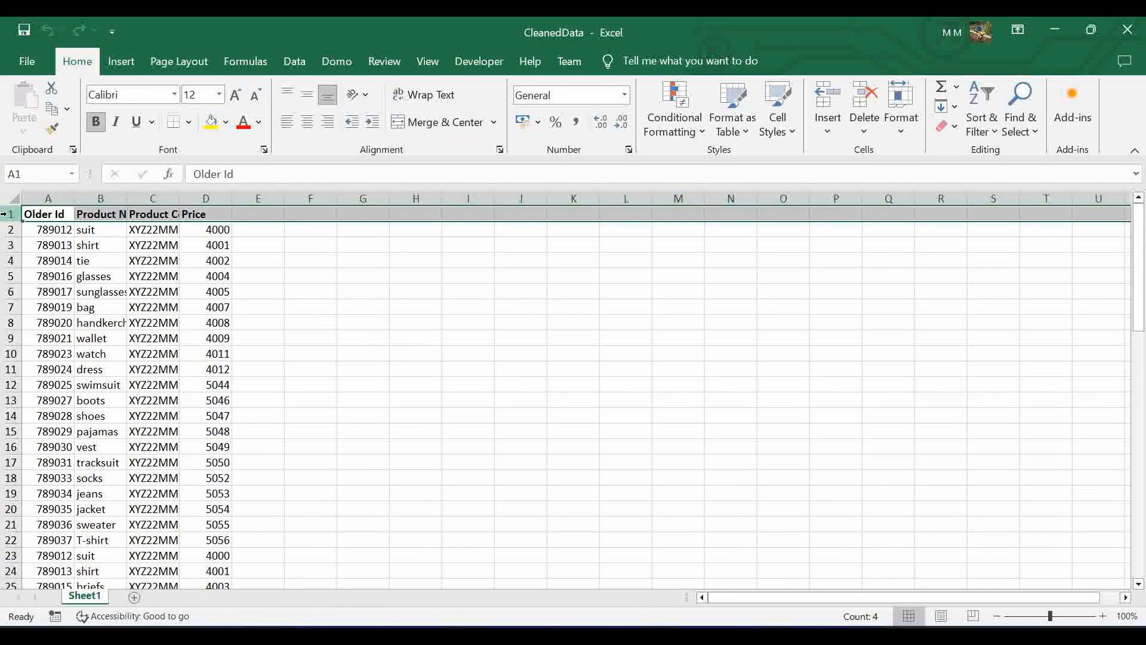
click(979, 131)
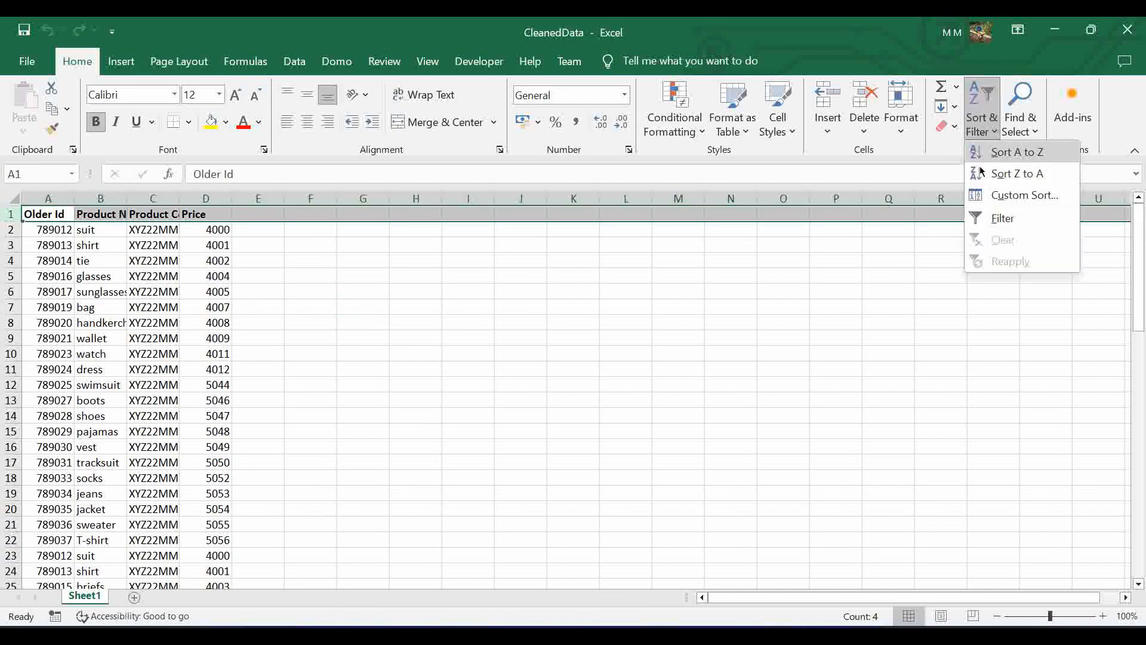
click(991, 220)
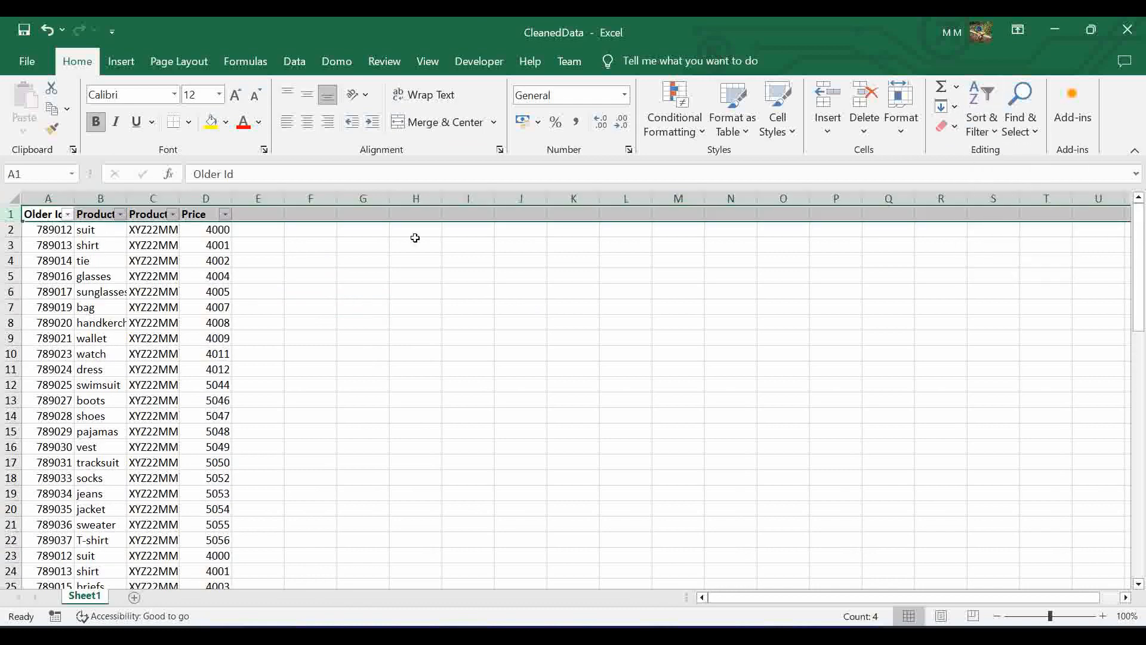
Step: Check the Price filter values for 0 in the CleanedData sheet and leave the filter unchanged
click(225, 214)
scroll(86, 444, down, 15)
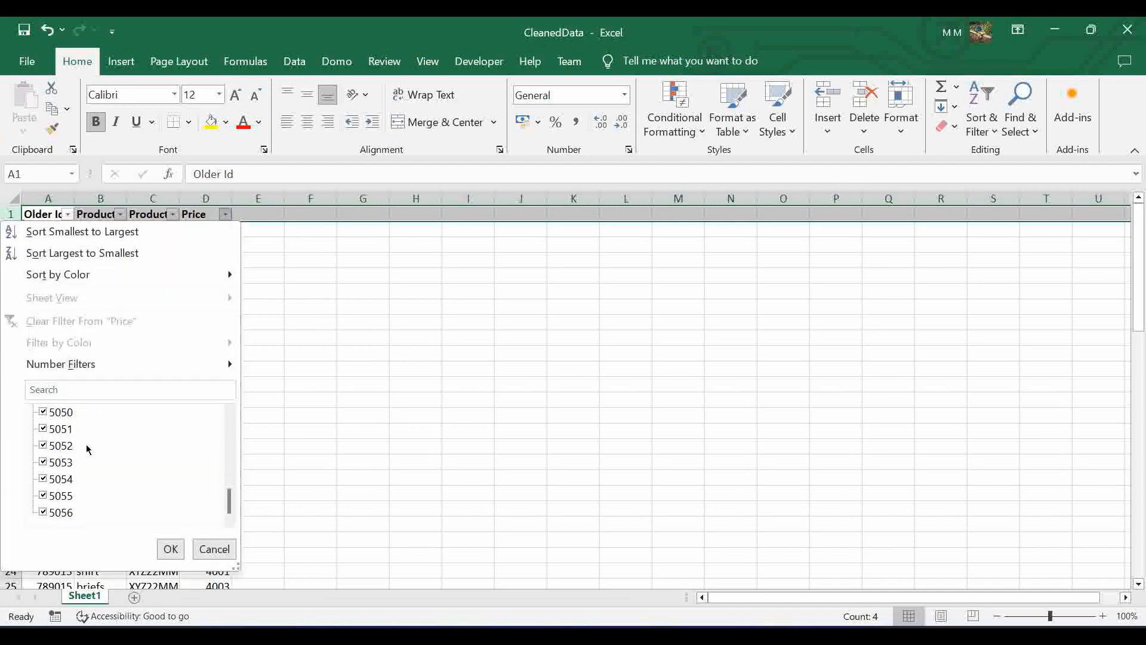
scroll(86, 445, up, 15)
click(88, 391)
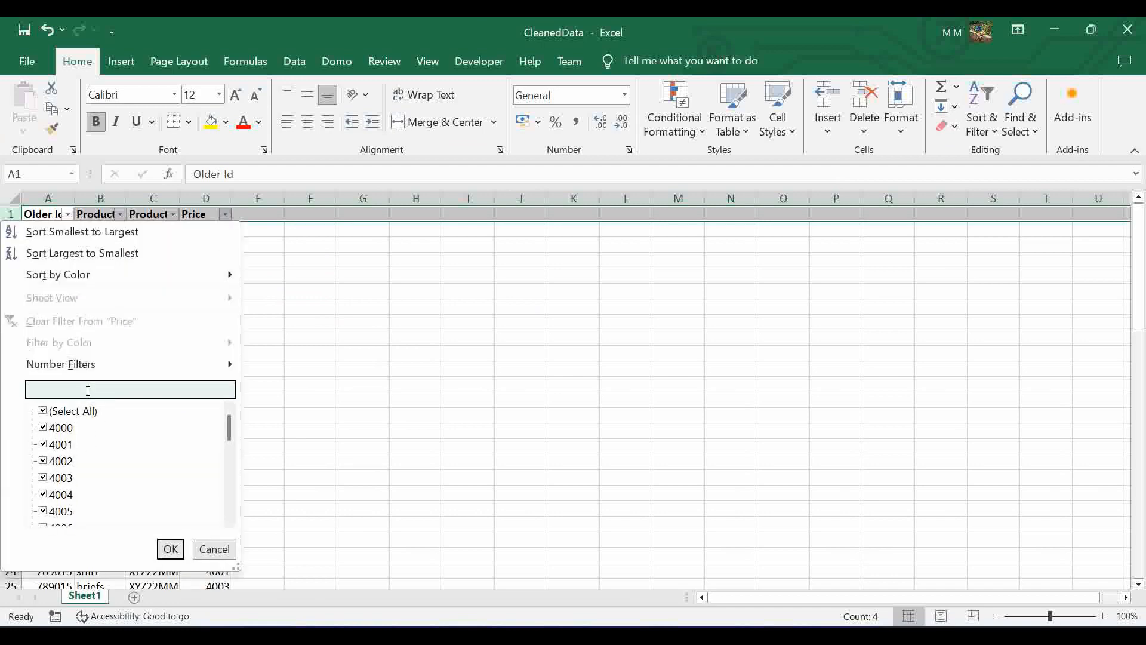
text(0)
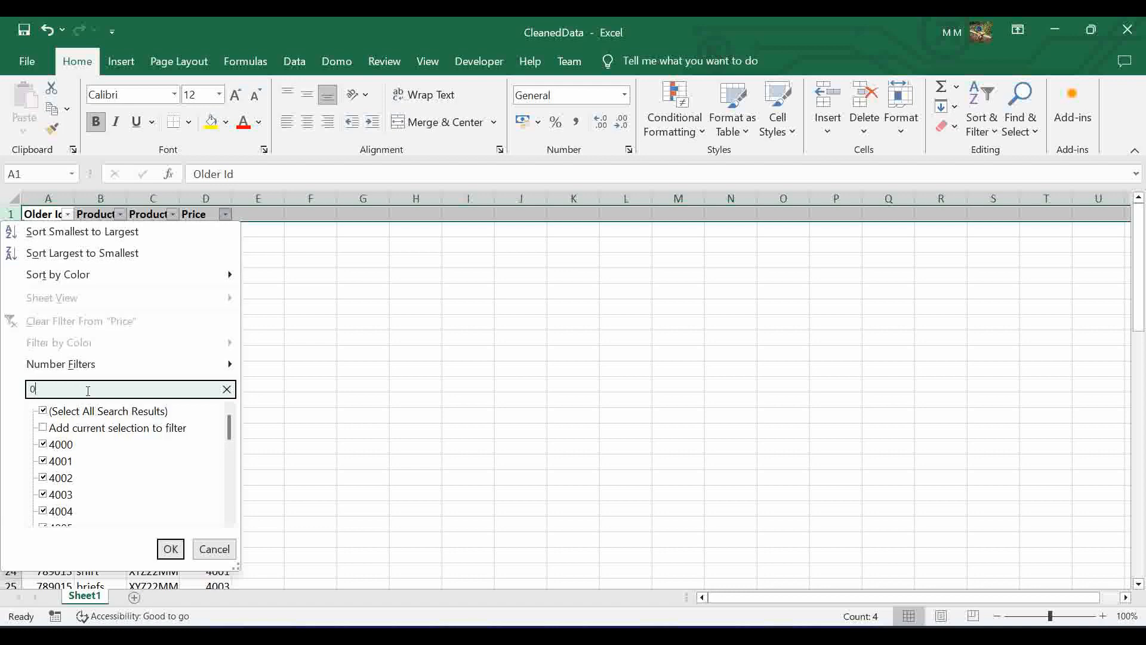
click(210, 550)
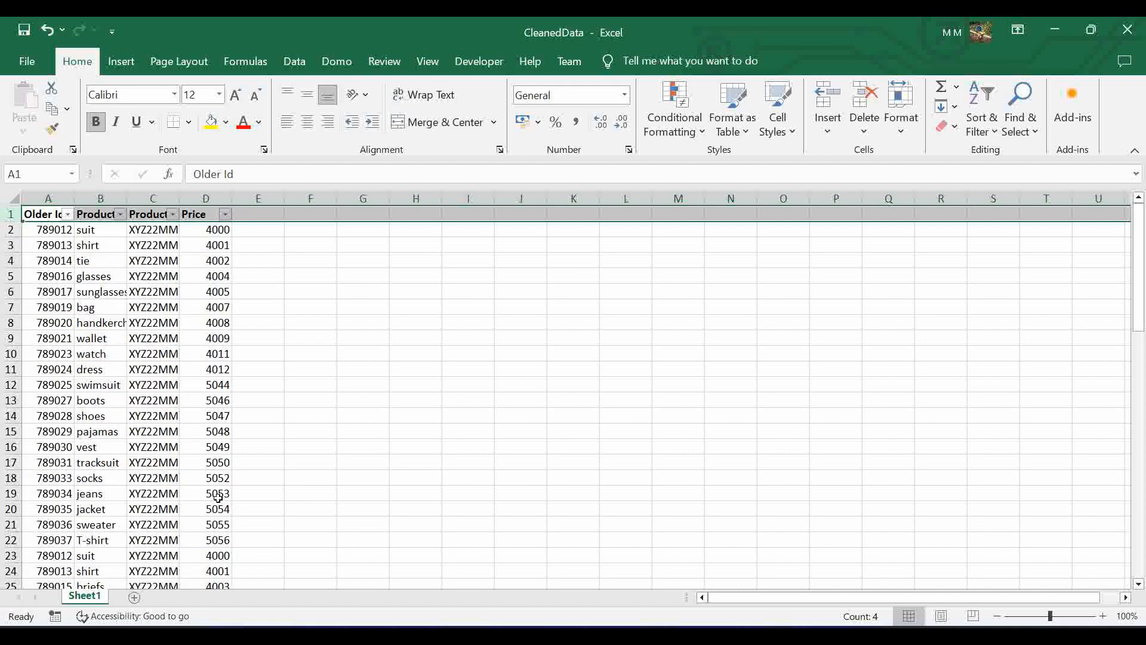
Step: Check the Product Code filter values for 0 in the CleanedData sheet and leave the filter unchanged
click(176, 215)
click(121, 389)
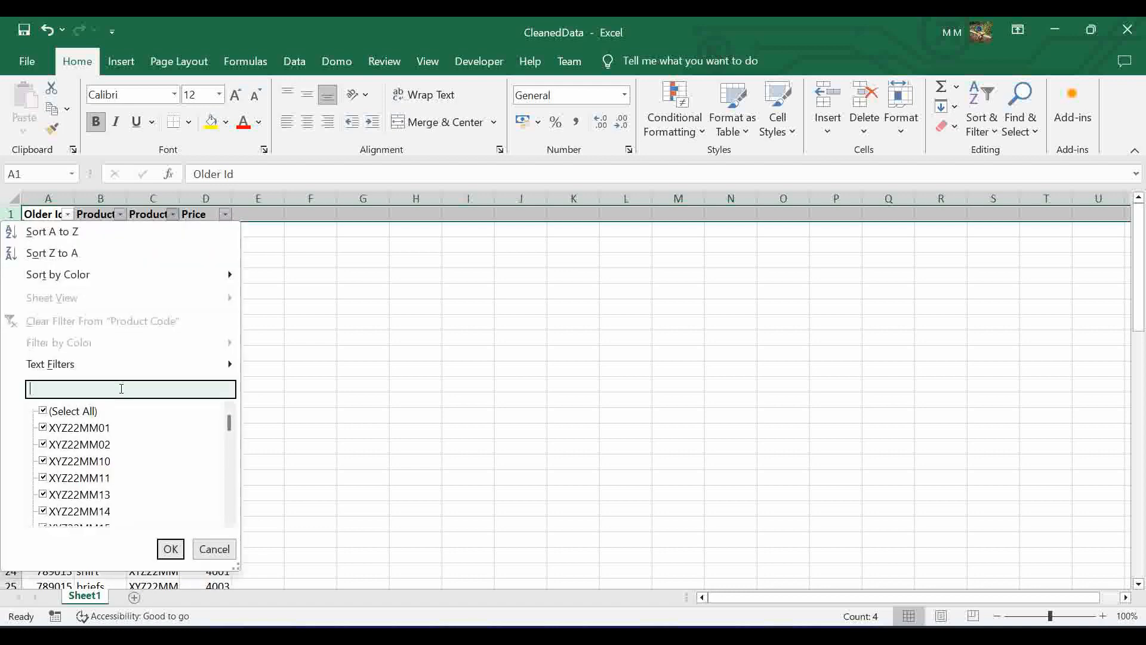
text(0)
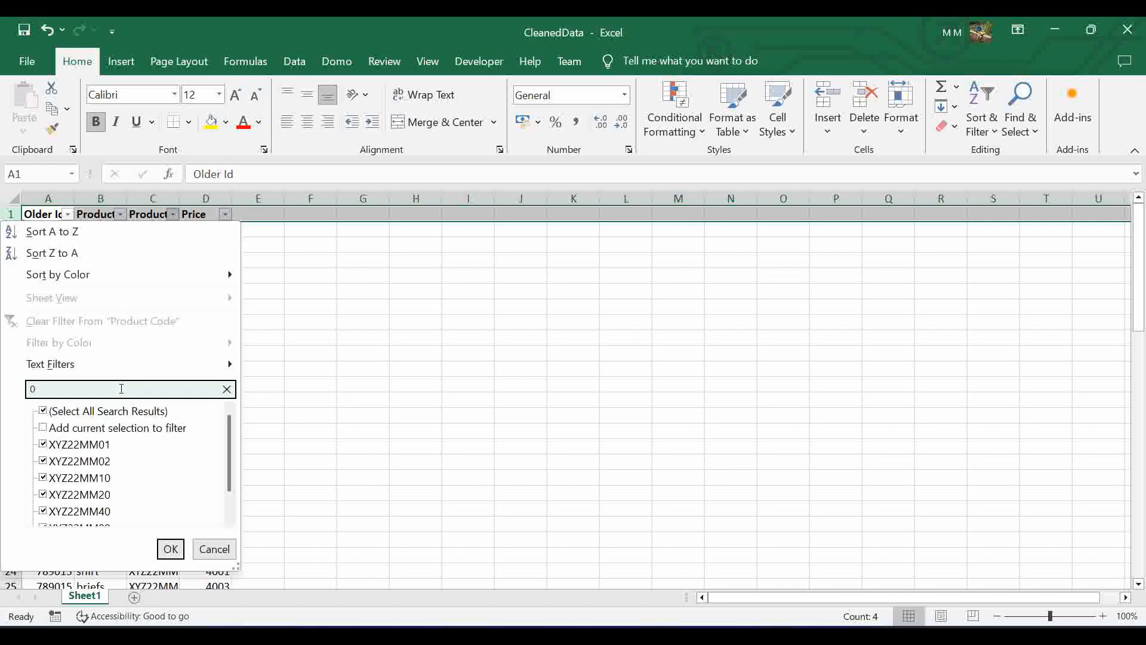
scroll(106, 458, down, 1)
scroll(106, 458, up, 1)
click(214, 549)
click(340, 413)
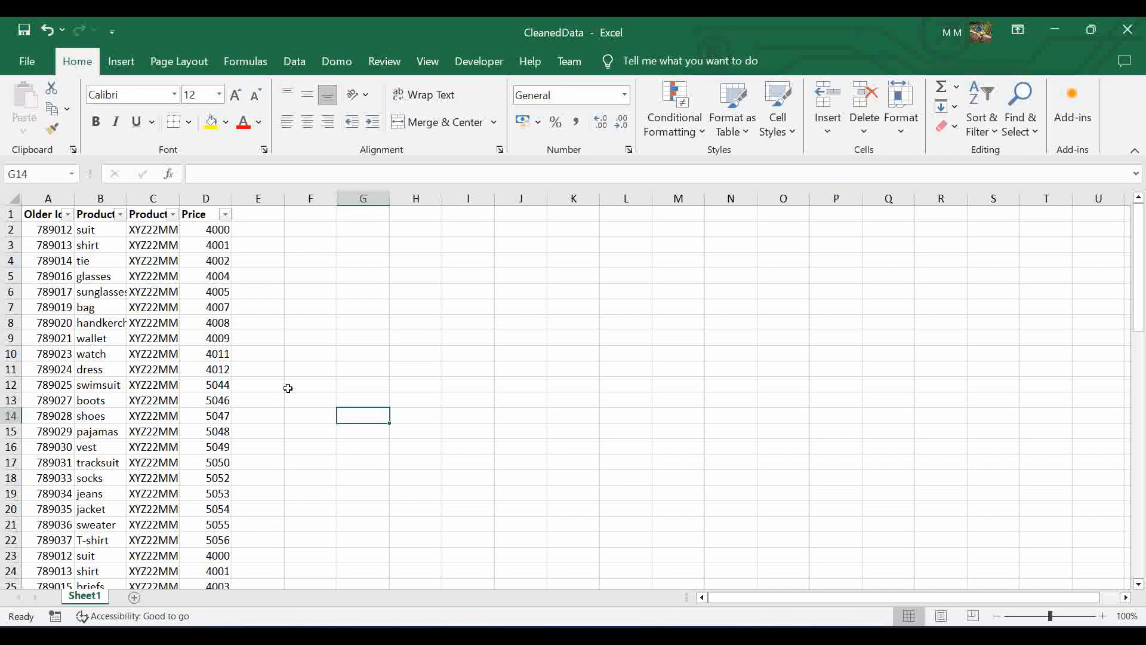
Step: Close the CleanedData workbook without saving and return to the Sale Details - Copy workbook
click(1128, 29)
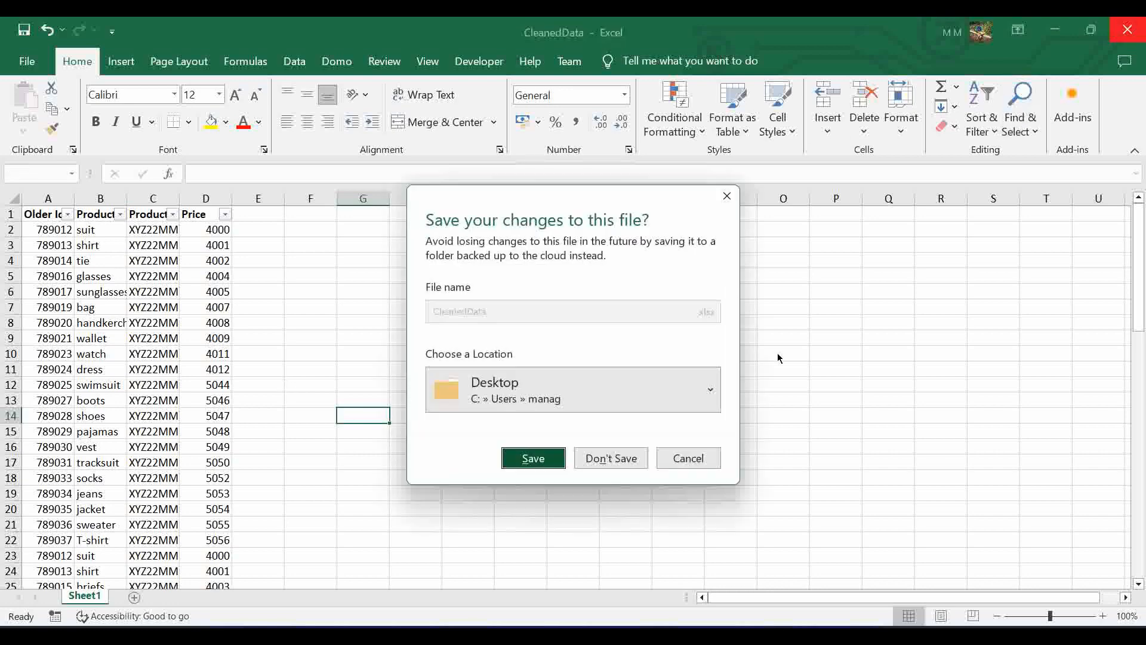
click(610, 458)
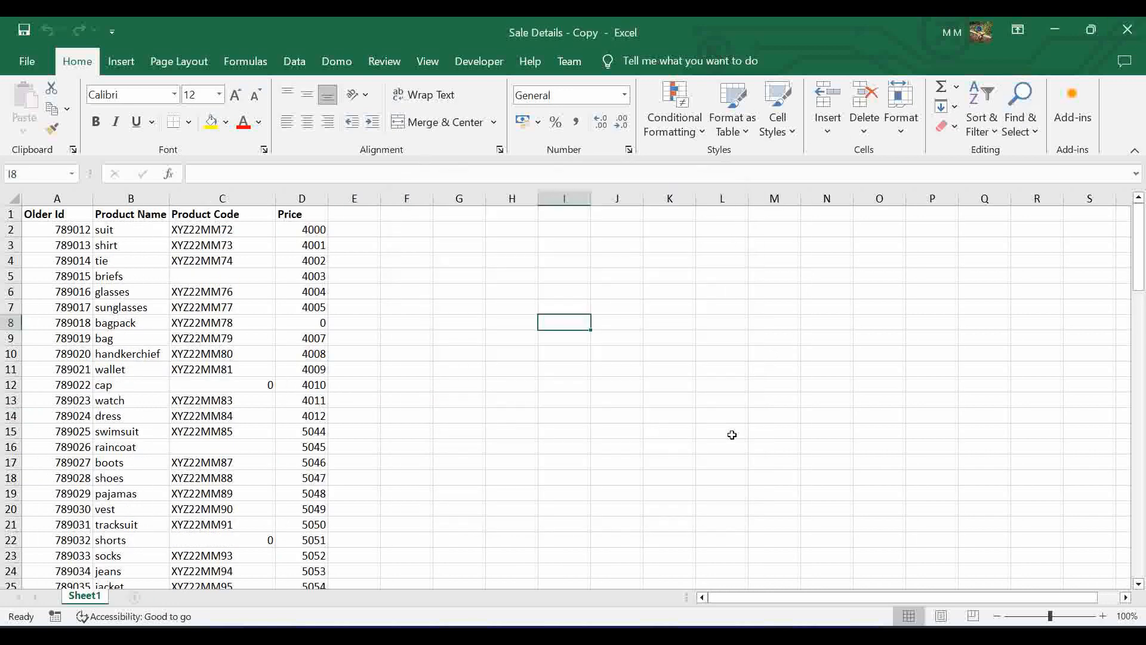
click(1057, 31)
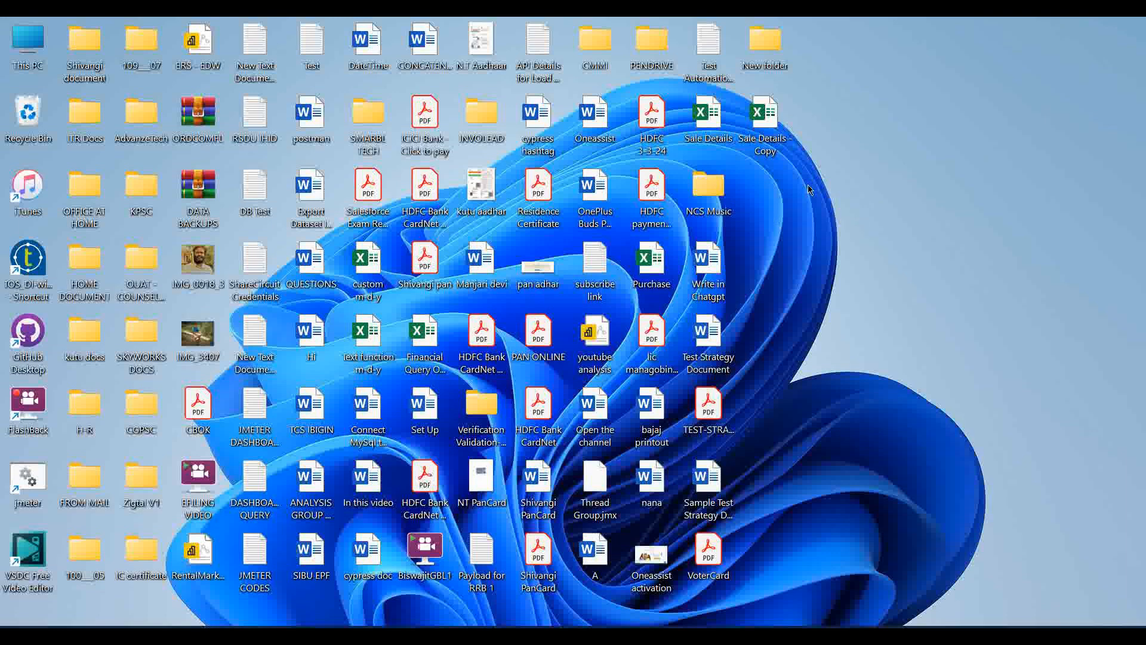
mouse_move(357, 635)
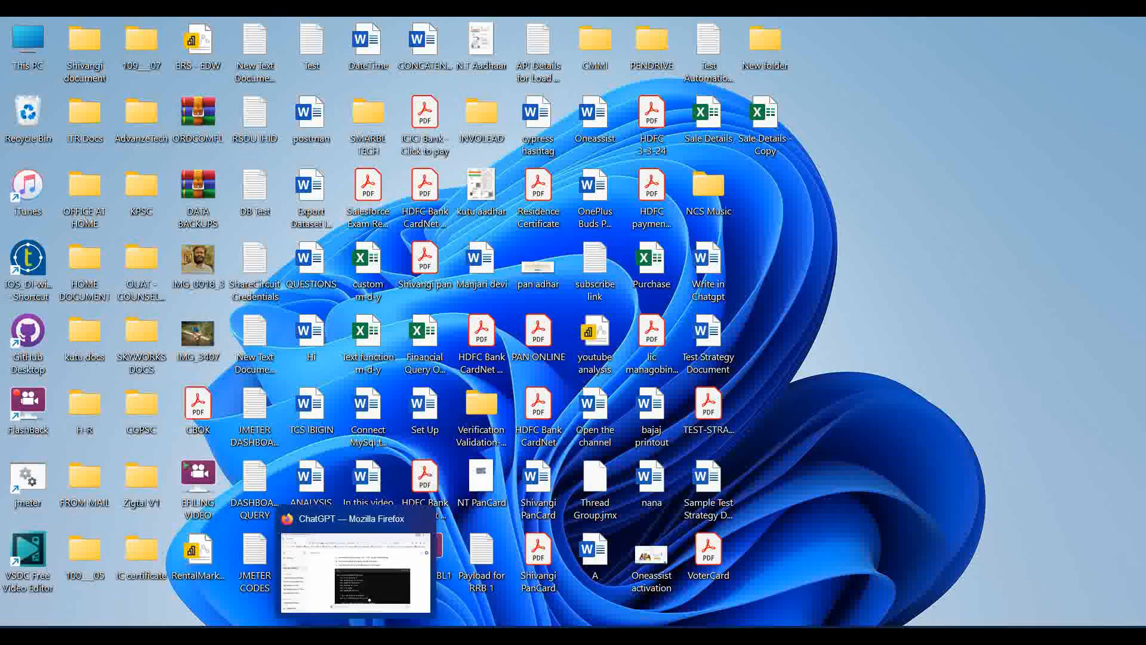
click(390, 635)
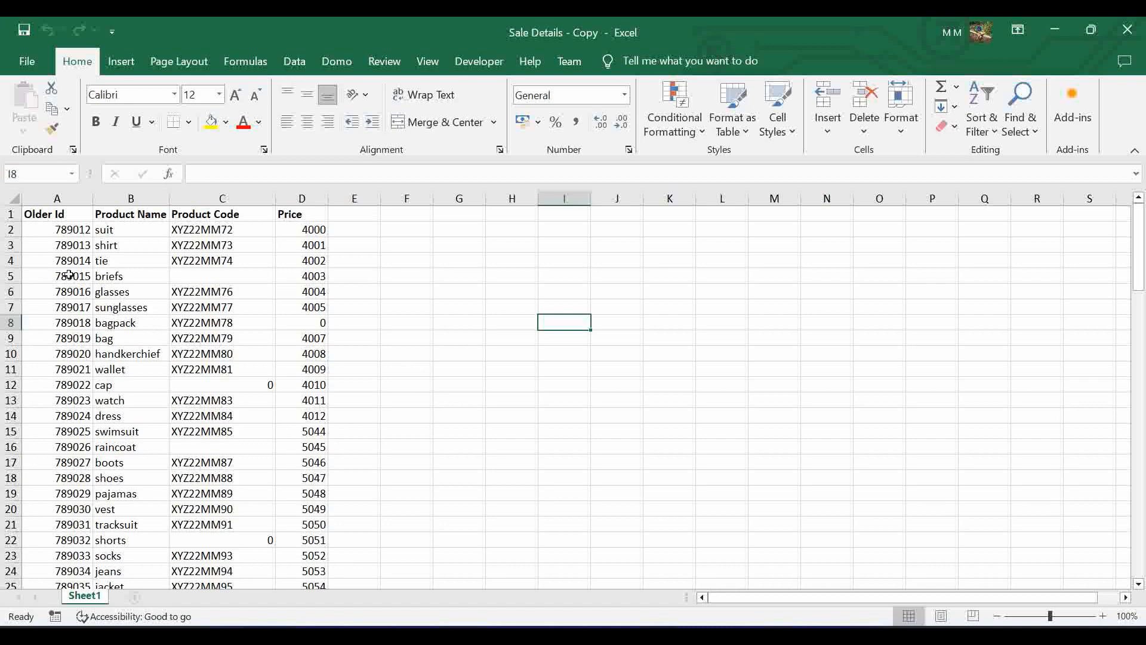
Step: Inspect the briefs row's blank Product Code cell and view the prompt document in Word before returning to the Excel workbook
click(201, 277)
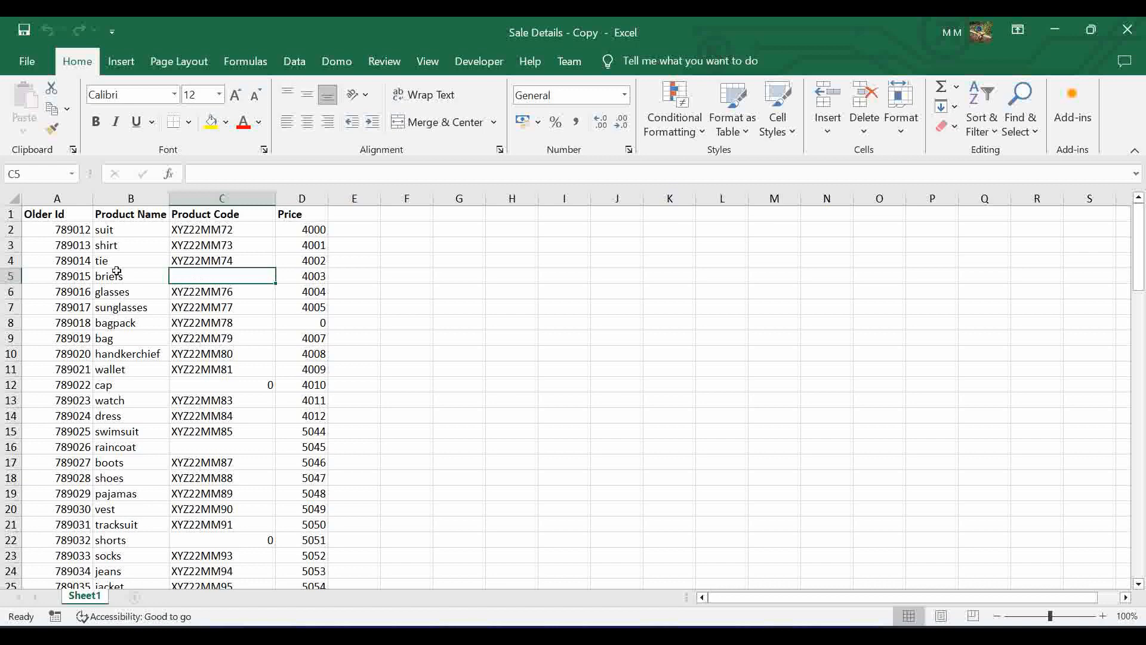
click(53, 277)
drag(71, 278, 181, 276)
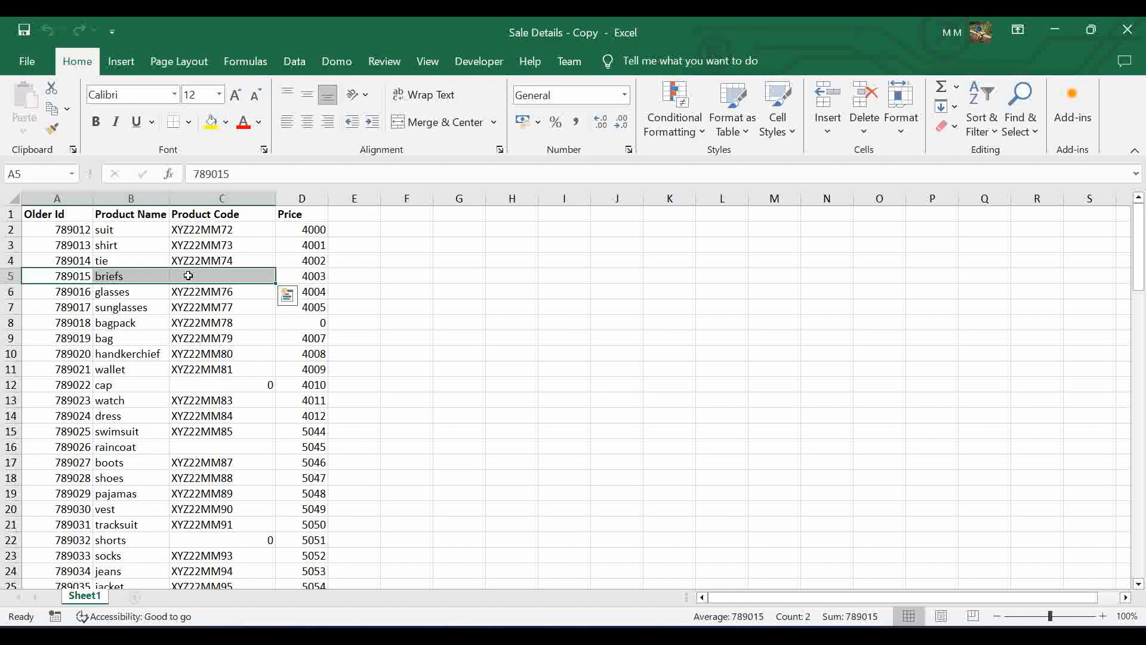
click(188, 275)
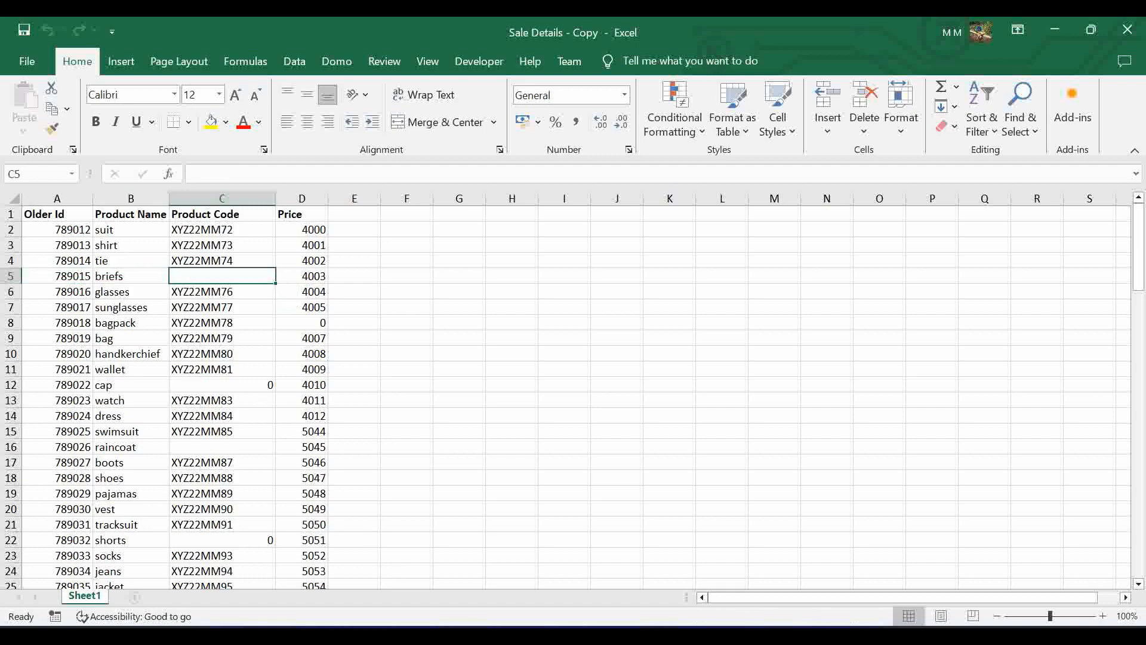
click(421, 636)
click(437, 424)
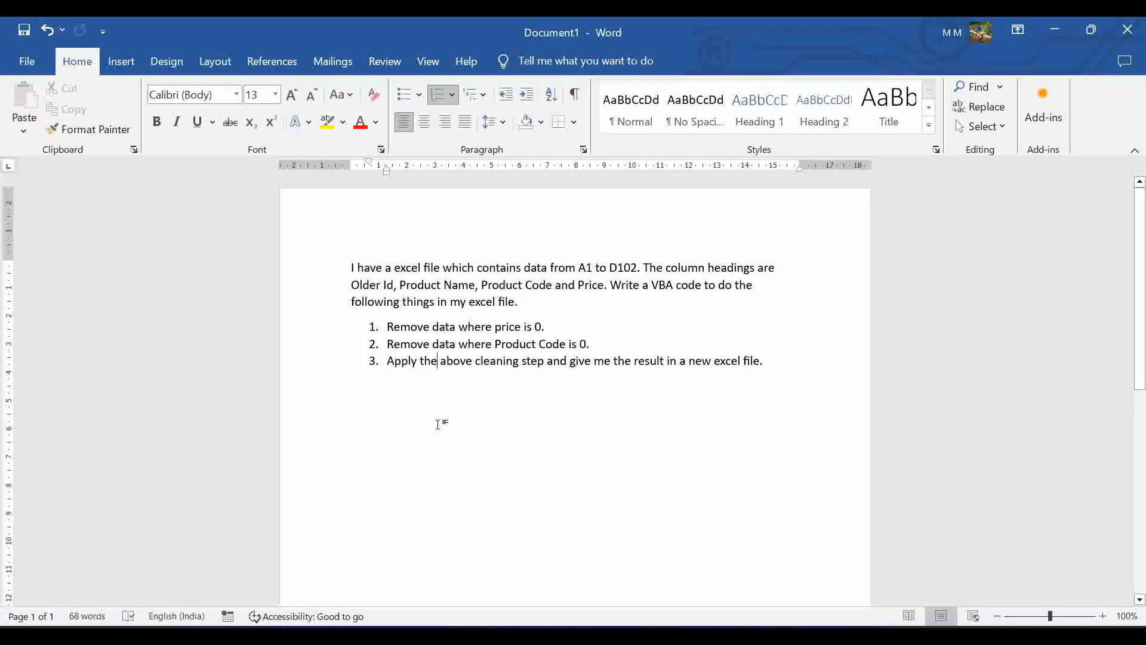
click(394, 635)
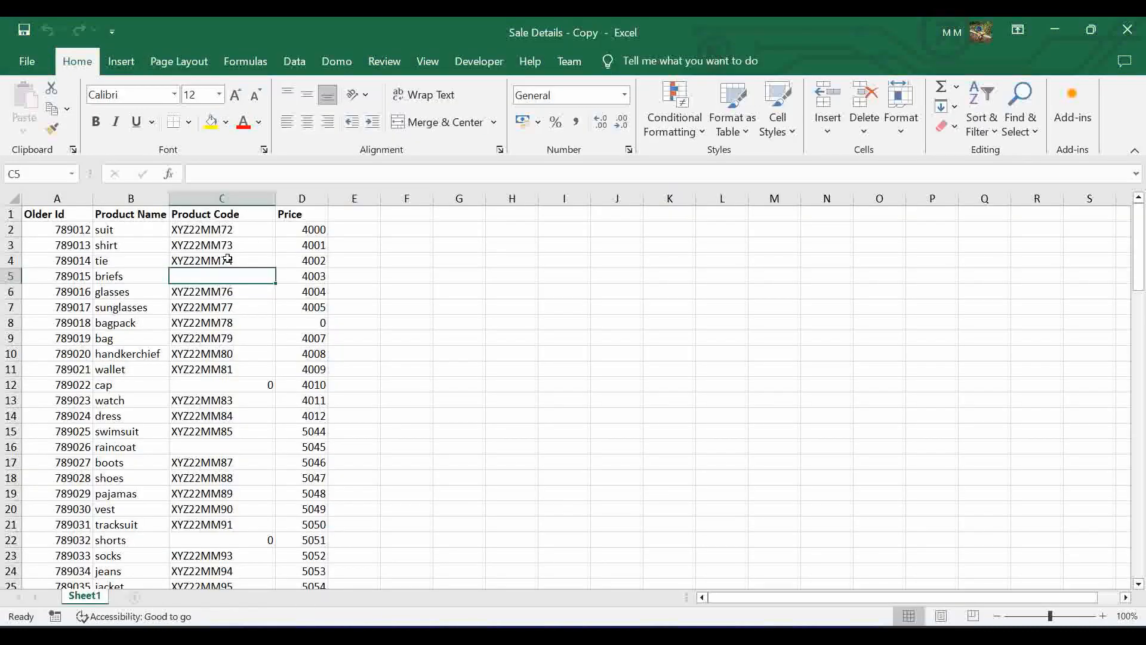
Step: Copy the text "Product Code" from the header cell C1
click(209, 213)
drag(196, 172, 263, 171)
key(ctrl+c)
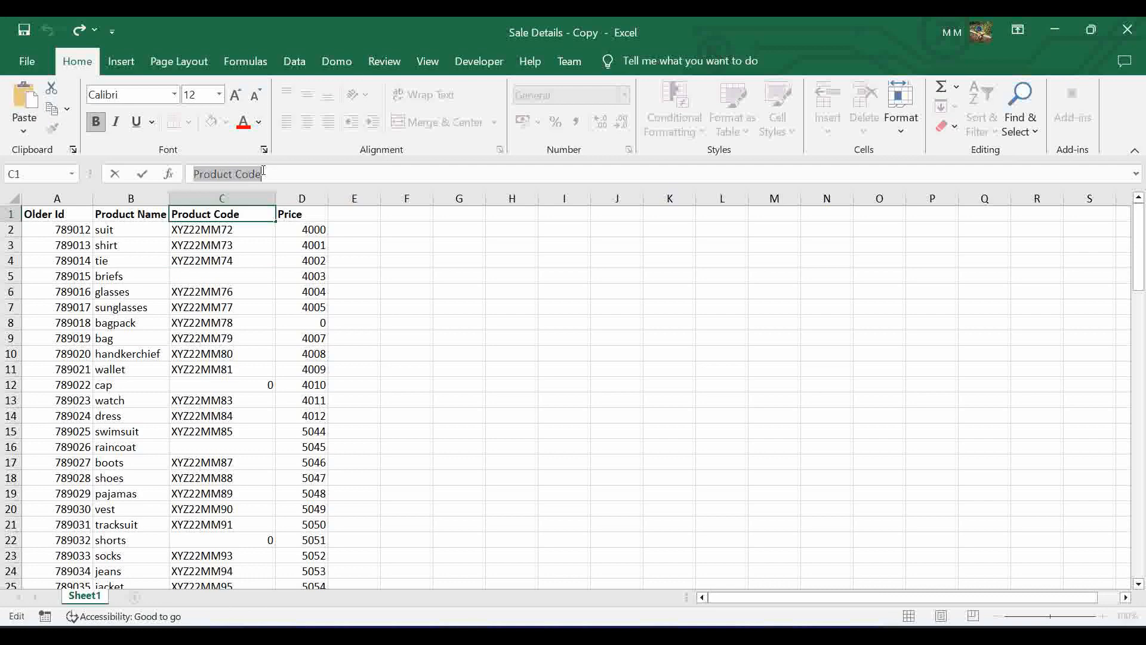
Step: In the Word prompt, replace "price is 0." with "Product Code is not null." and delete the list item about Product Code being 0
mouse_move(421, 635)
click(421, 567)
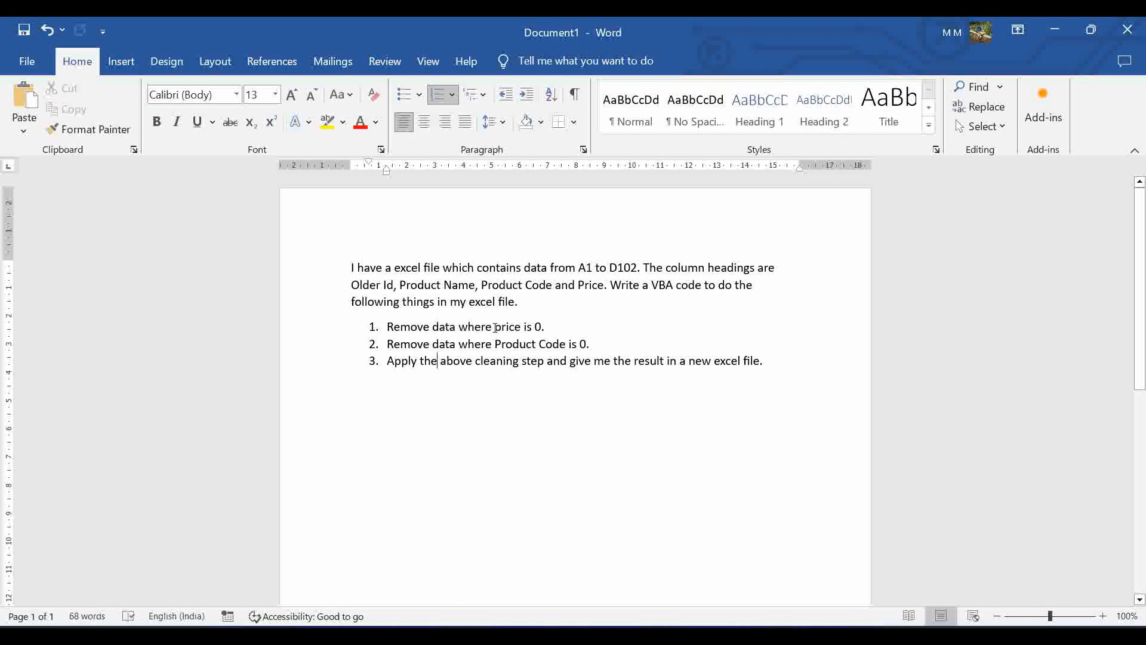
drag(494, 327, 547, 326)
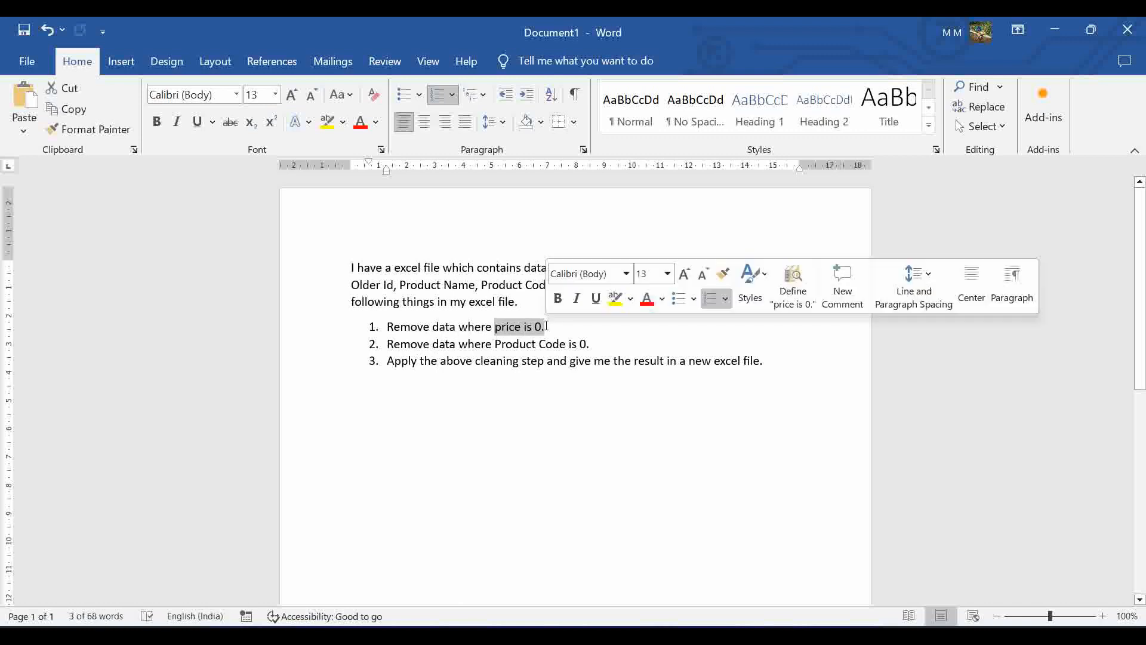
text(Product Code )
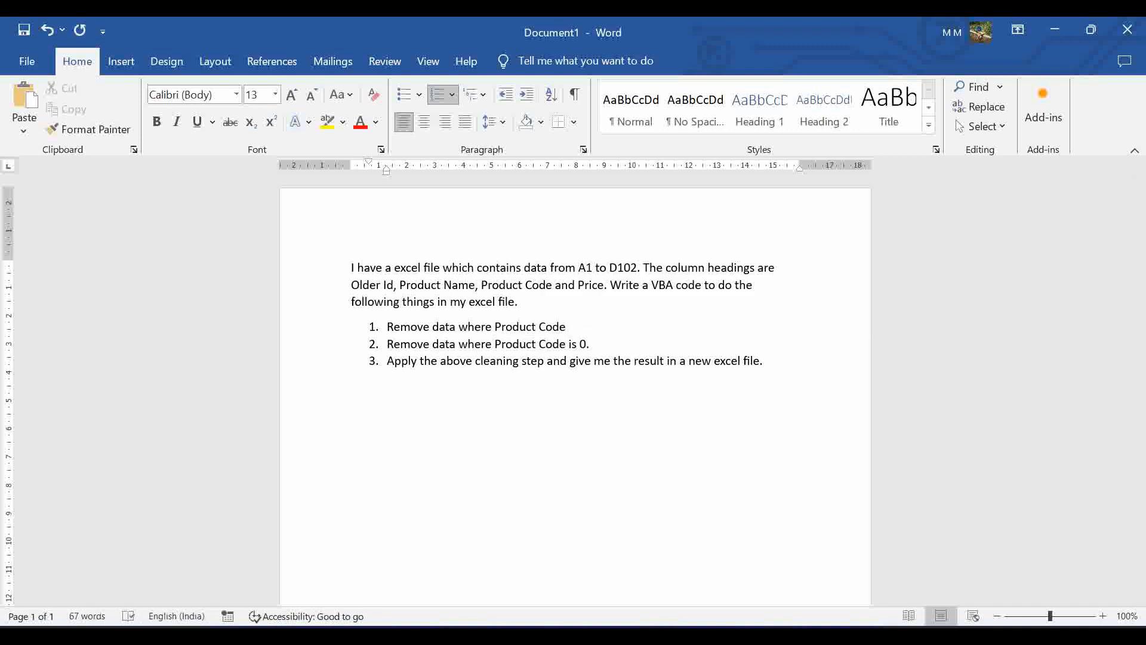
text(is not null.)
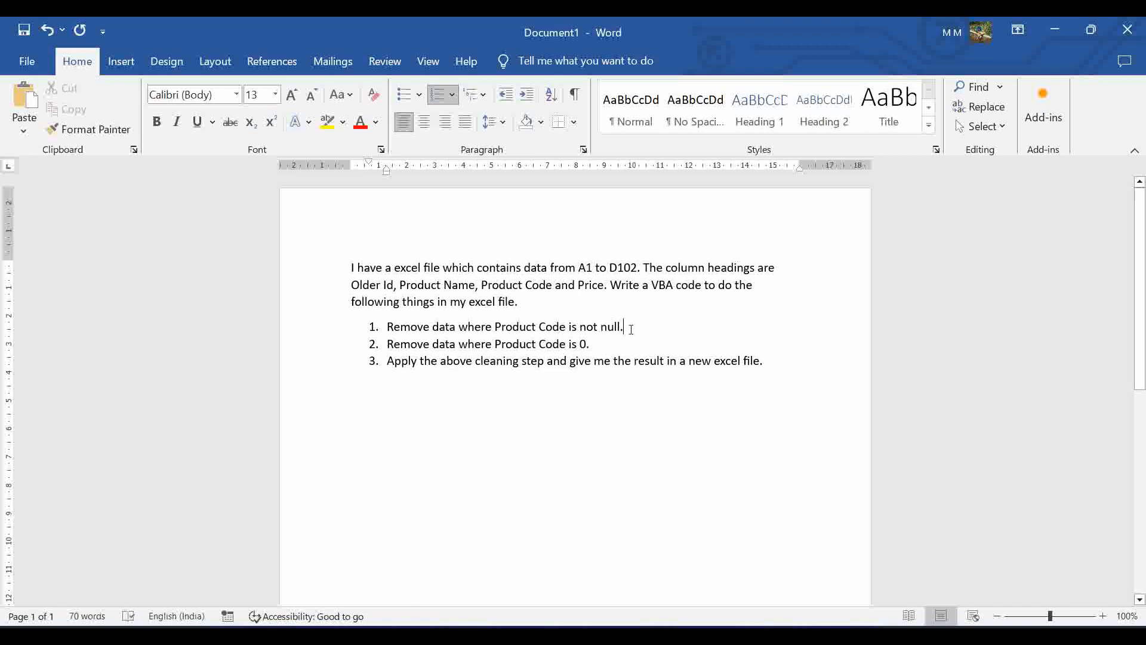
drag(629, 327, 628, 342)
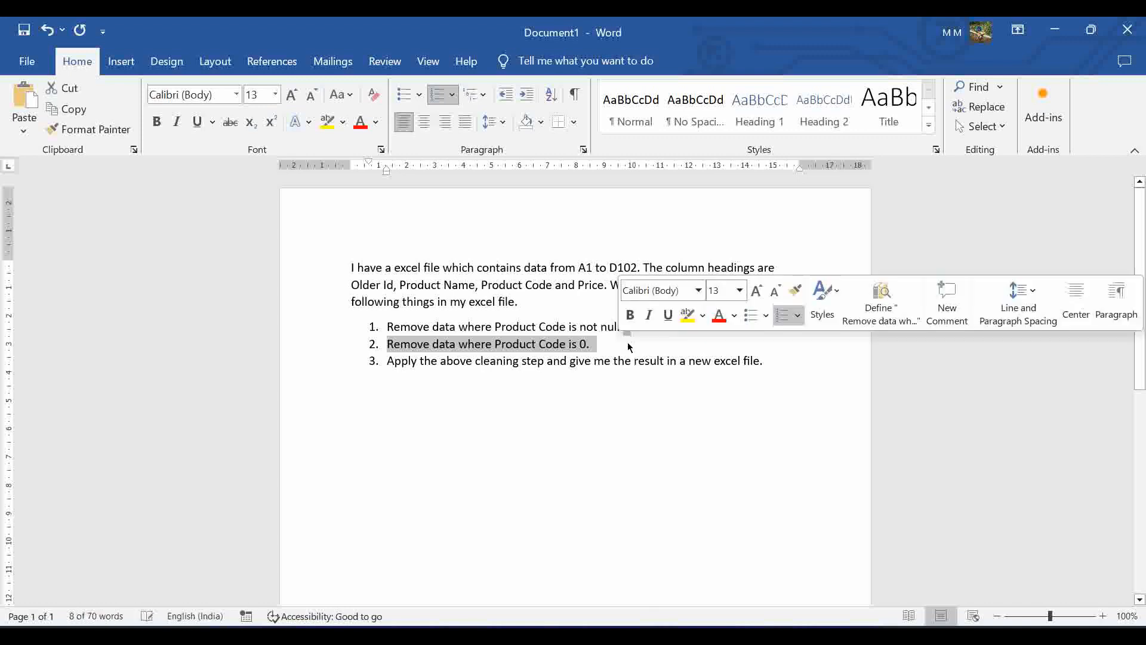
key(BackSpace)
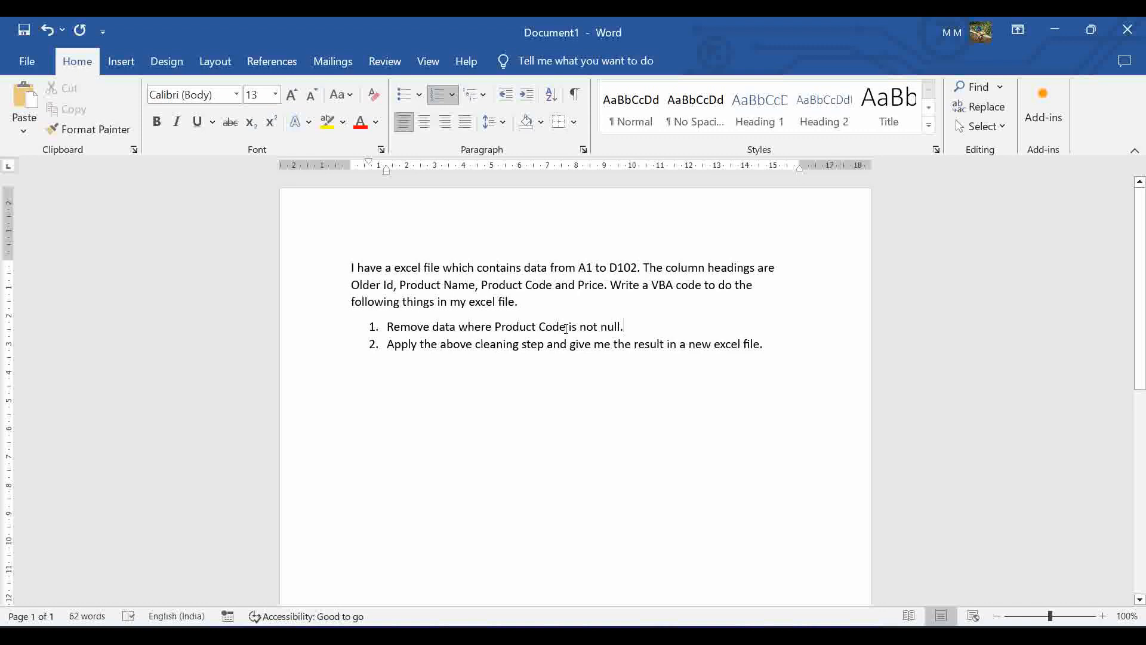
Step: Return to the Sale Details - Copy workbook in Excel and examine the filled, blank and zero cells in the Product Code column
click(405, 623)
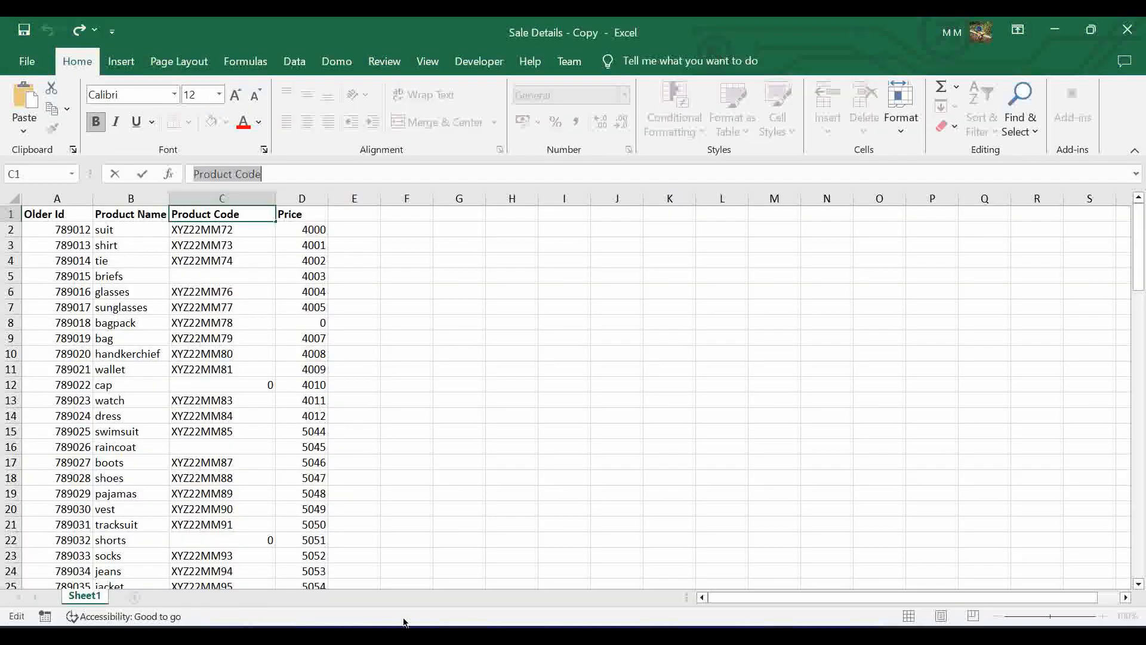
click(477, 309)
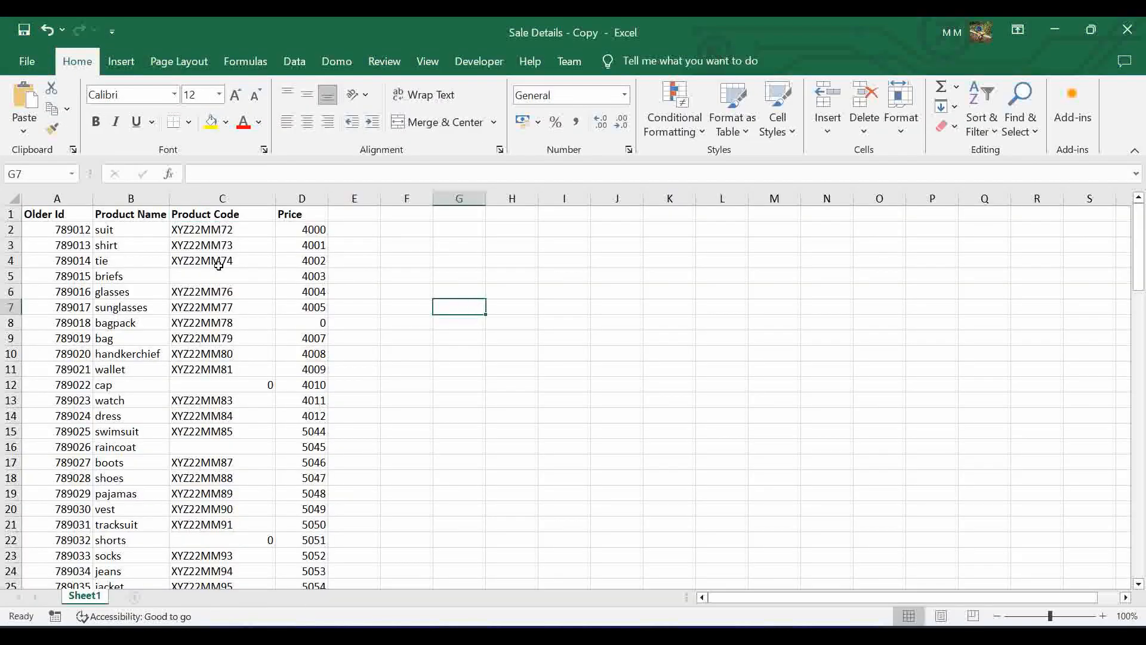
click(219, 230)
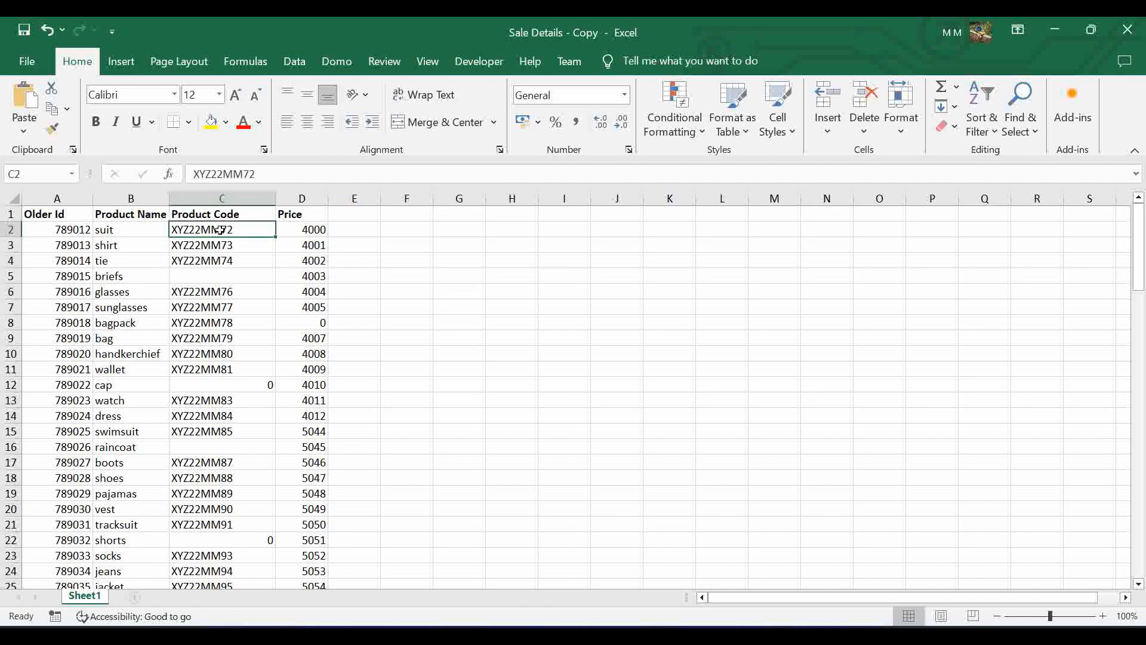
click(221, 244)
click(220, 259)
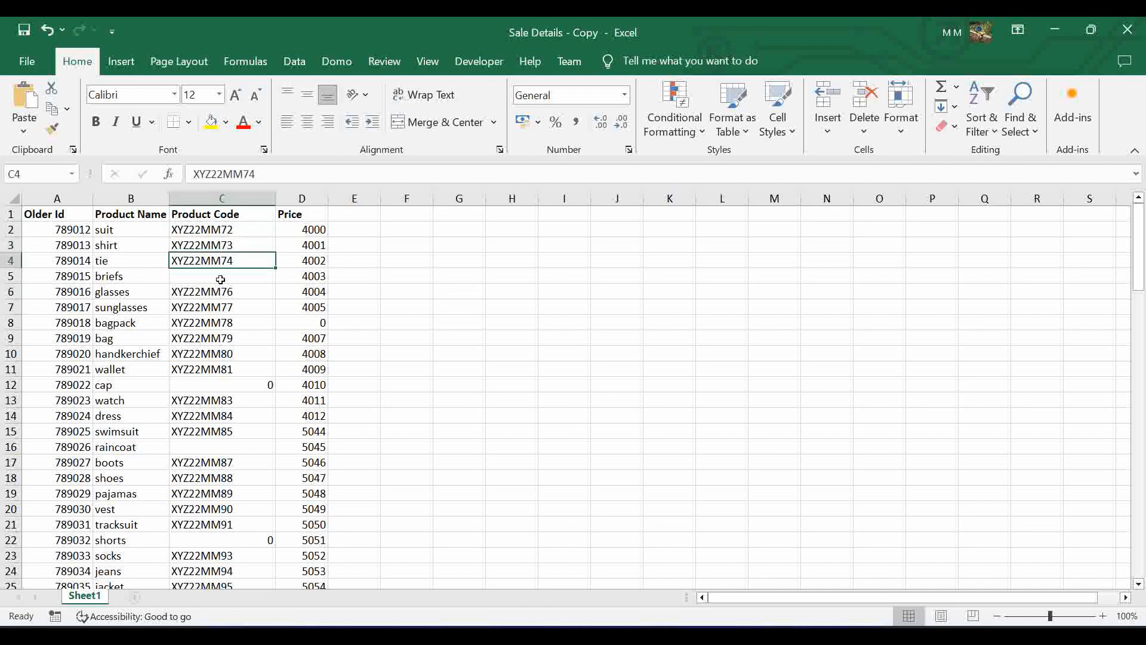
click(221, 279)
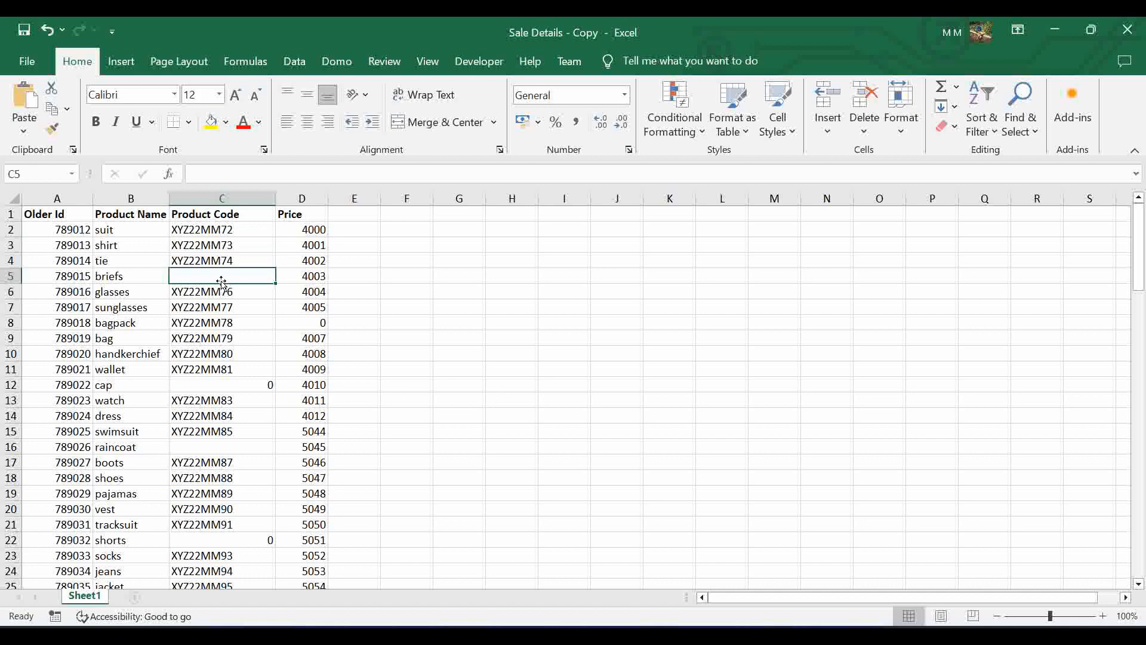
click(235, 371)
click(238, 387)
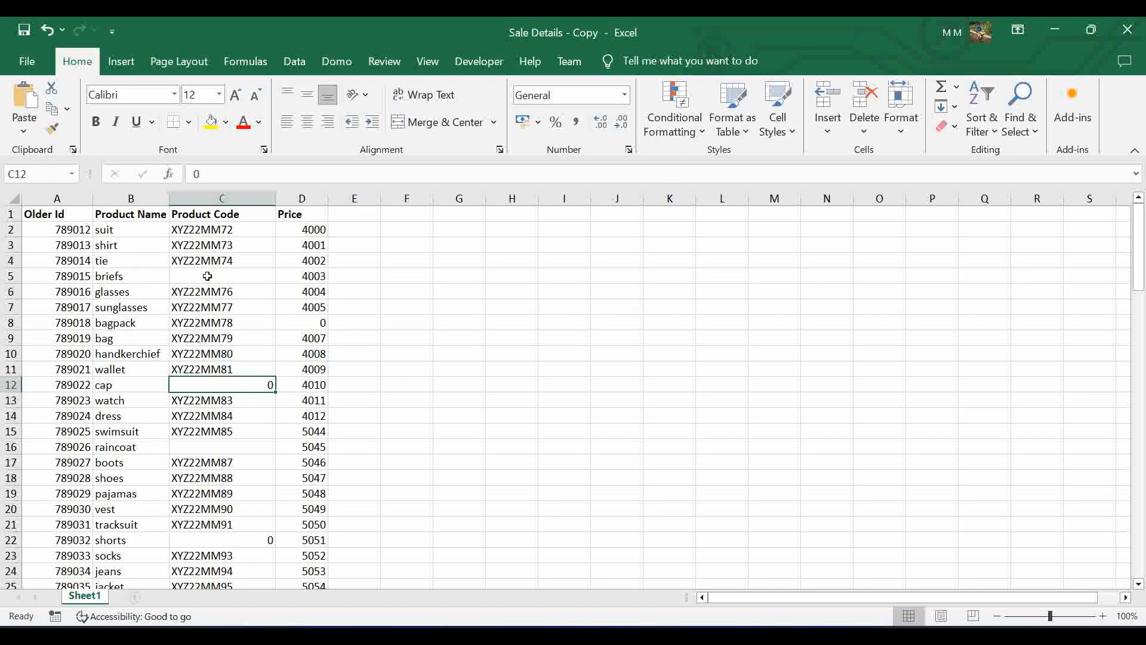
Step: Add filters to the header row of the Sale Details - Copy sheet
click(10, 214)
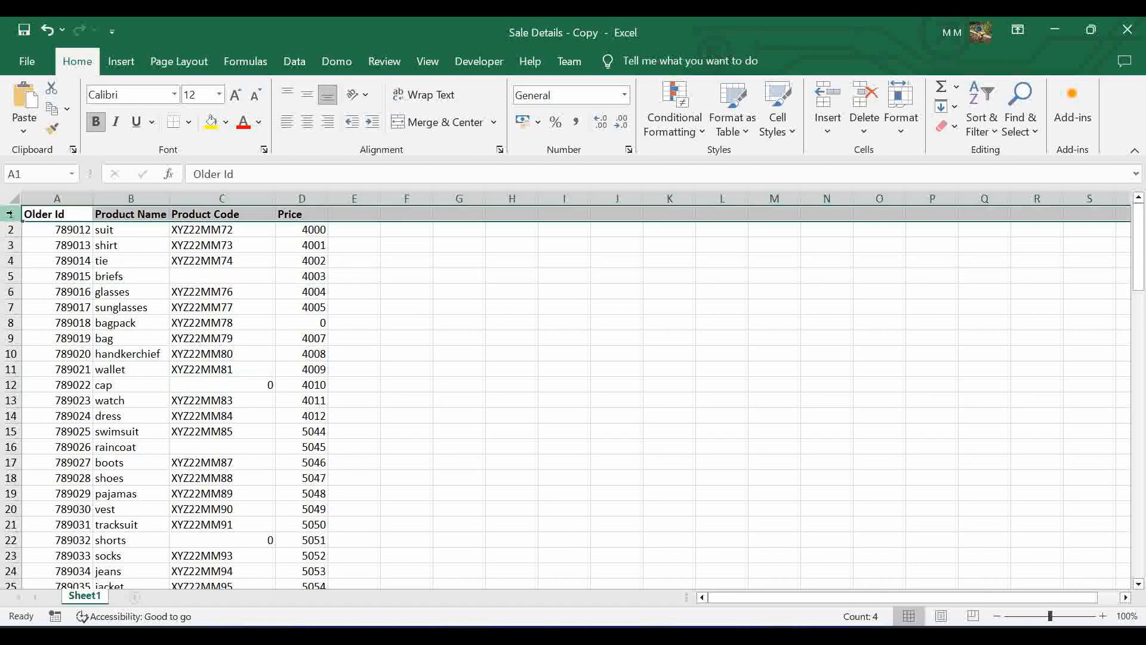
click(982, 123)
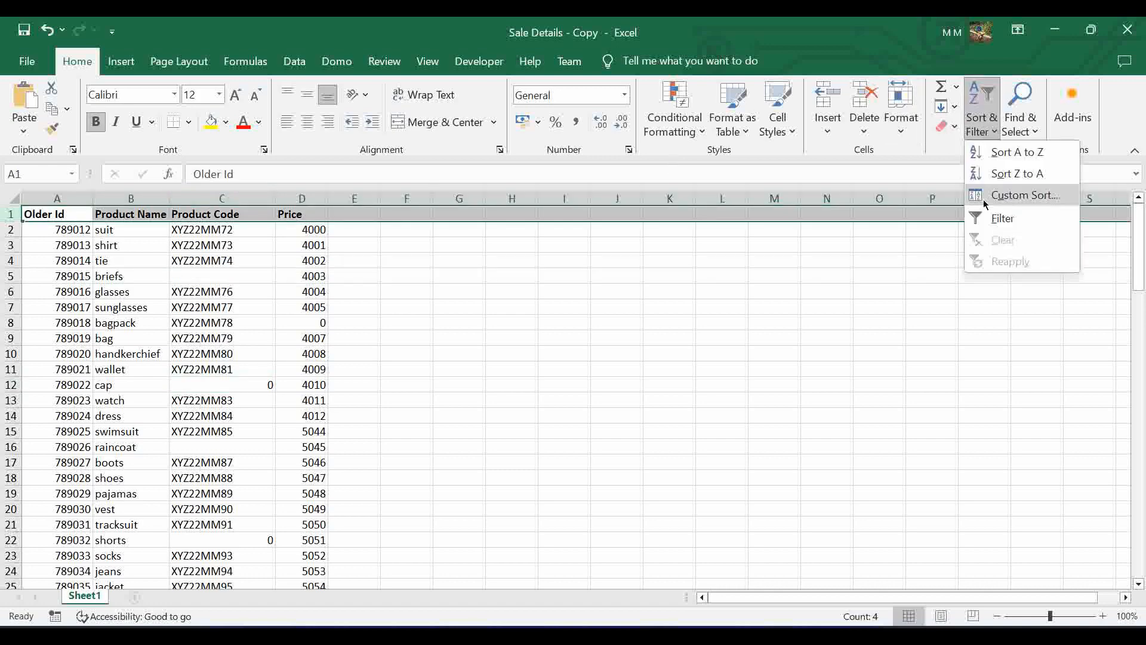
click(991, 219)
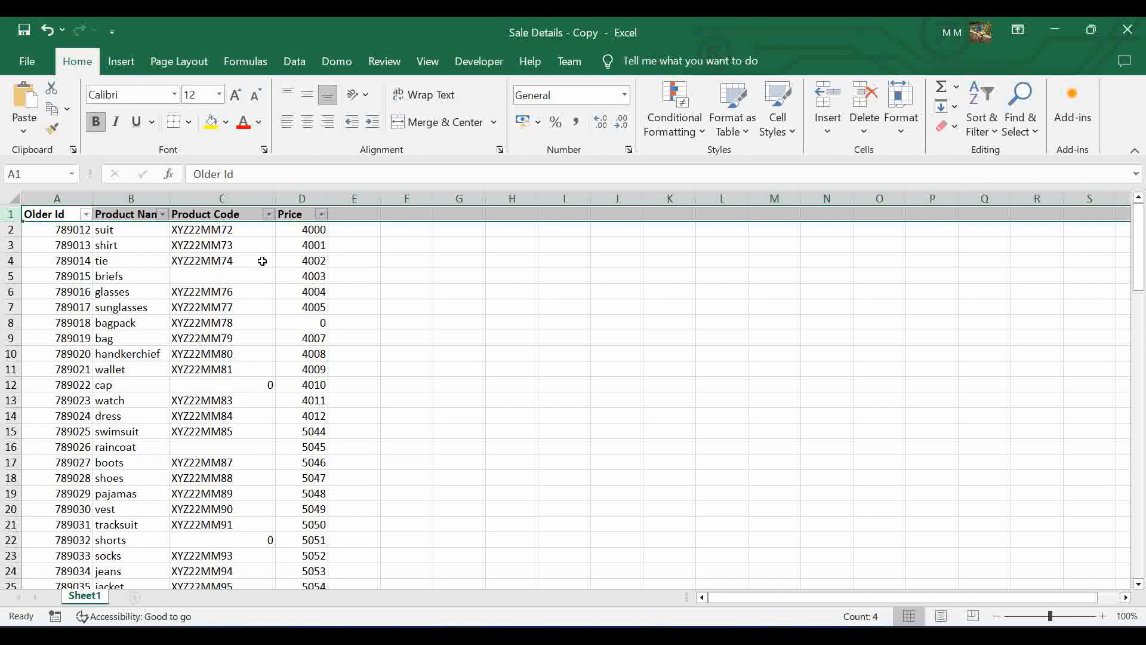
Step: Filter the Product Code column to show only blanks and select the filtered rows from Older Id through Product Code
click(269, 215)
scroll(162, 413, down, 4)
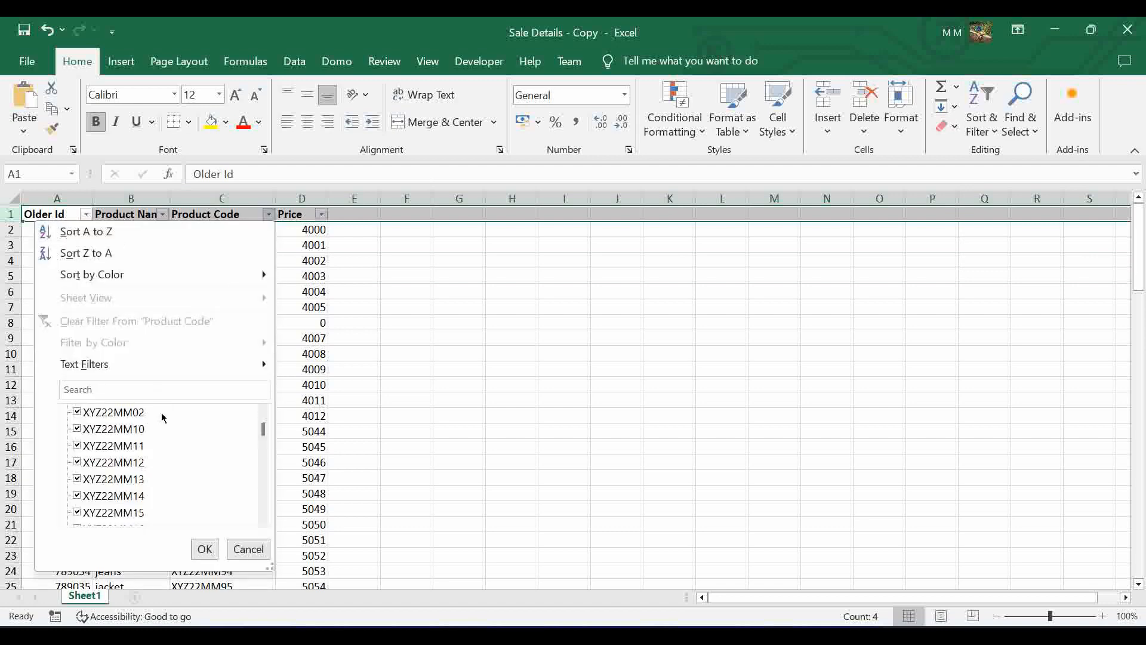
scroll(161, 414, down, 2)
scroll(161, 413, up, 6)
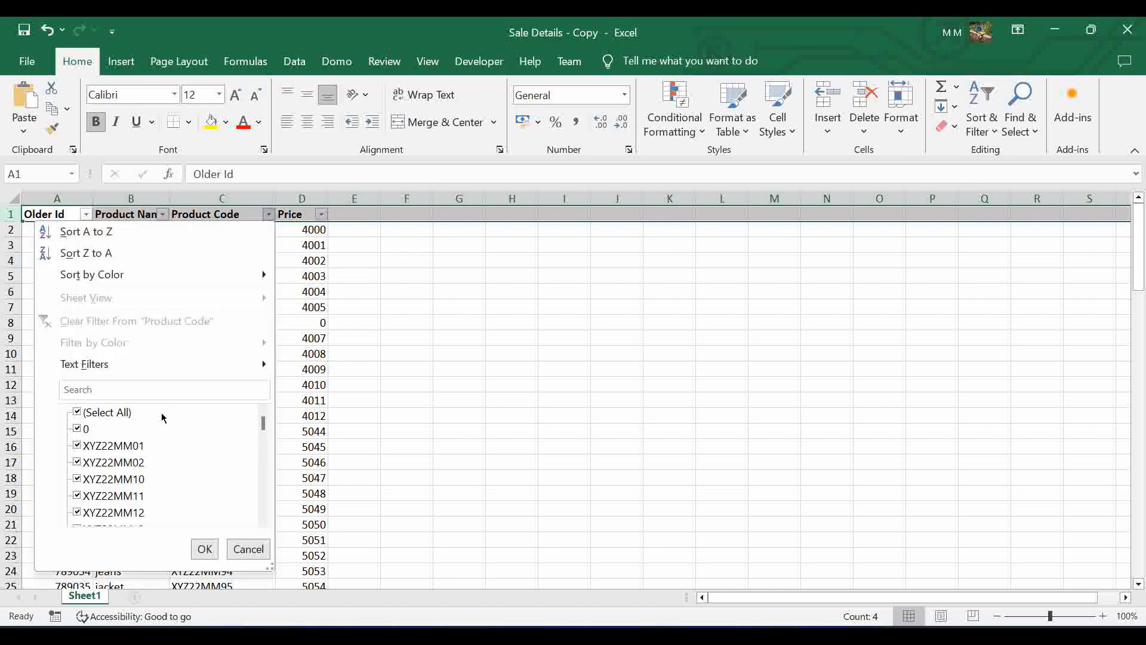
click(121, 418)
scroll(124, 461, down, 10)
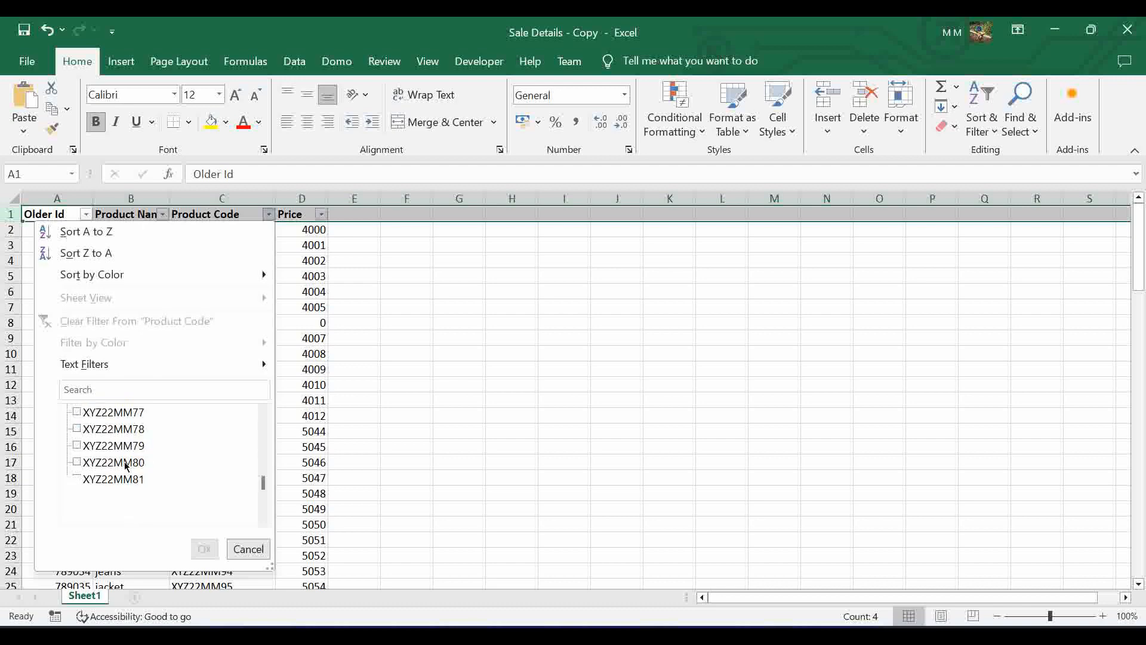
click(80, 512)
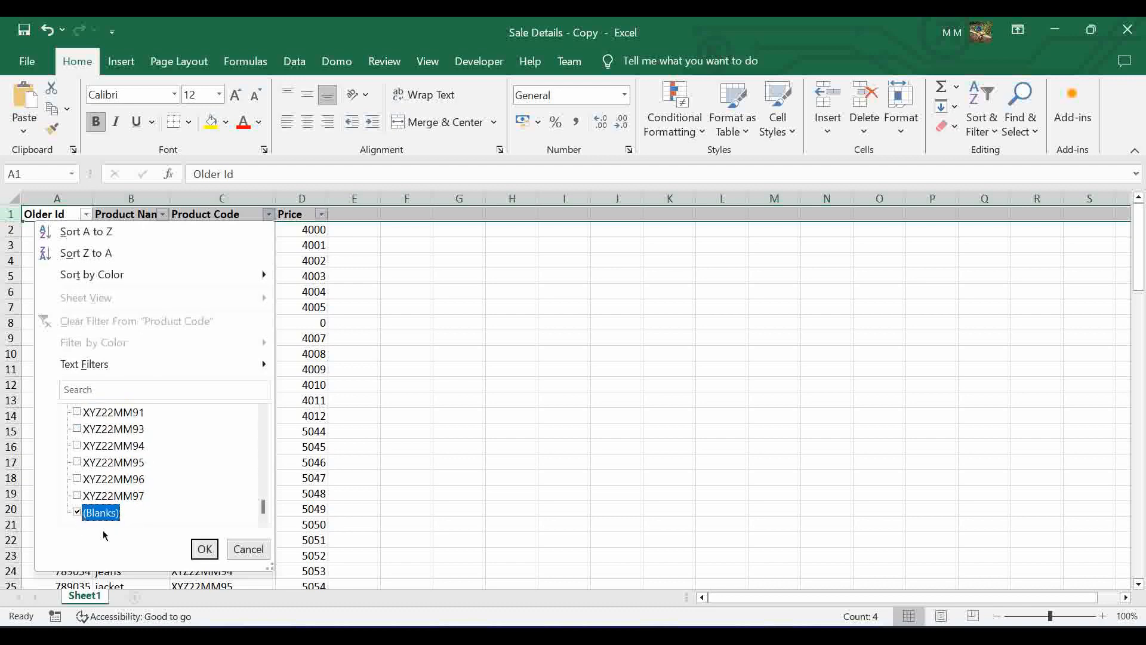
click(204, 548)
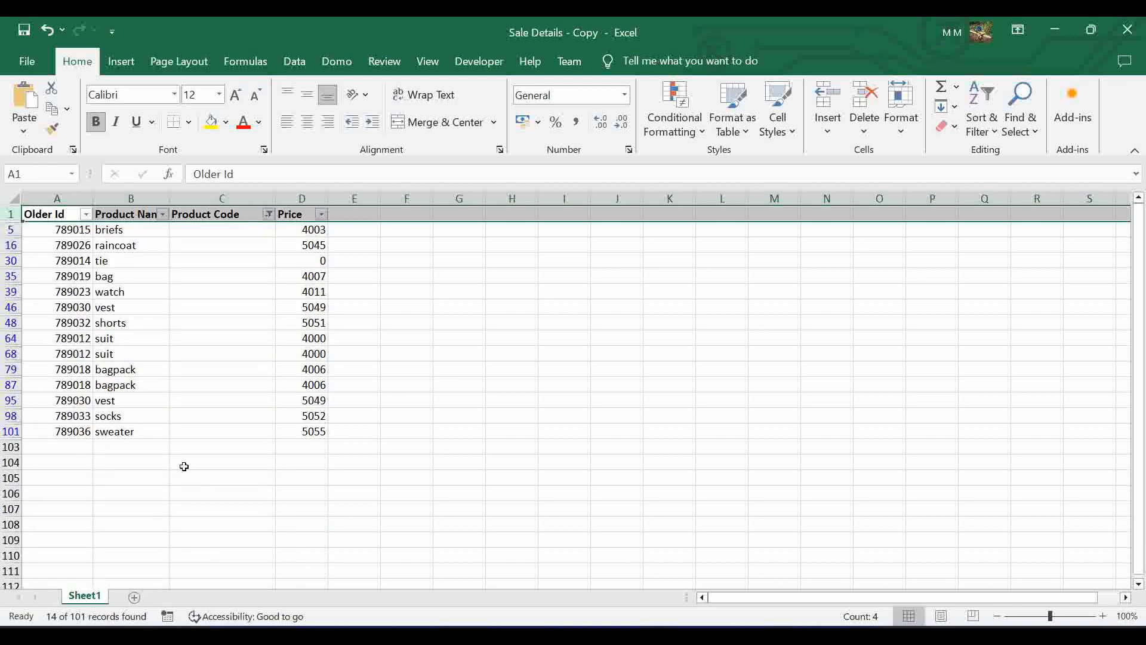
drag(40, 232, 231, 430)
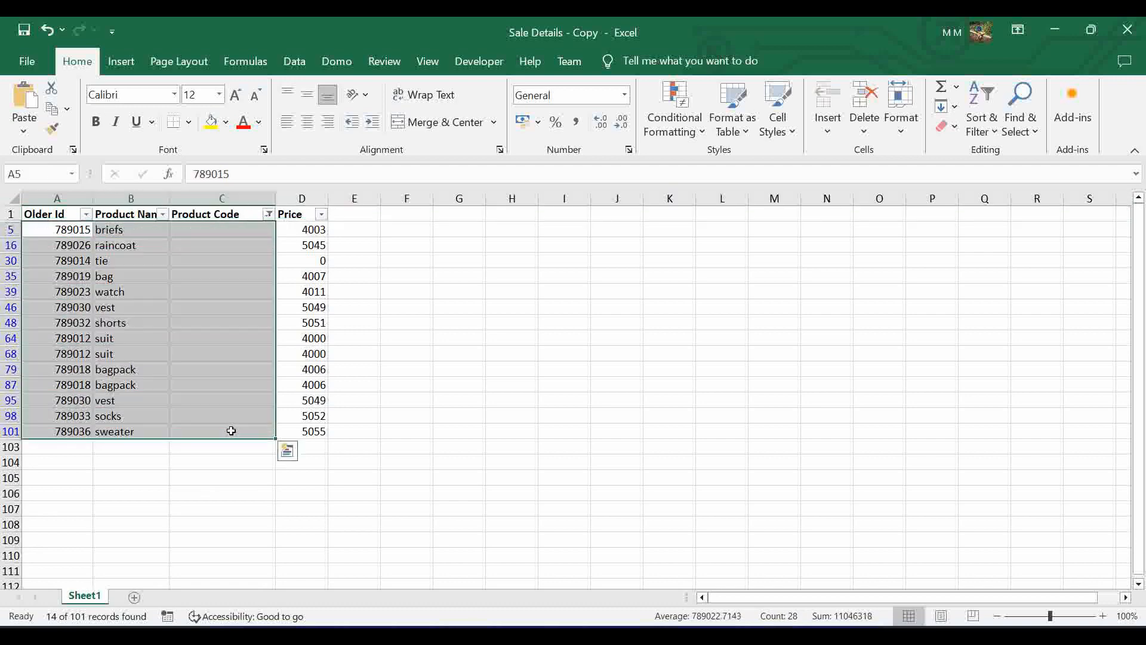
Step: Fill the selected blank-code rows from Older Id through Product Code with yellow and check how many Product Name cells are filtered
click(211, 122)
click(406, 308)
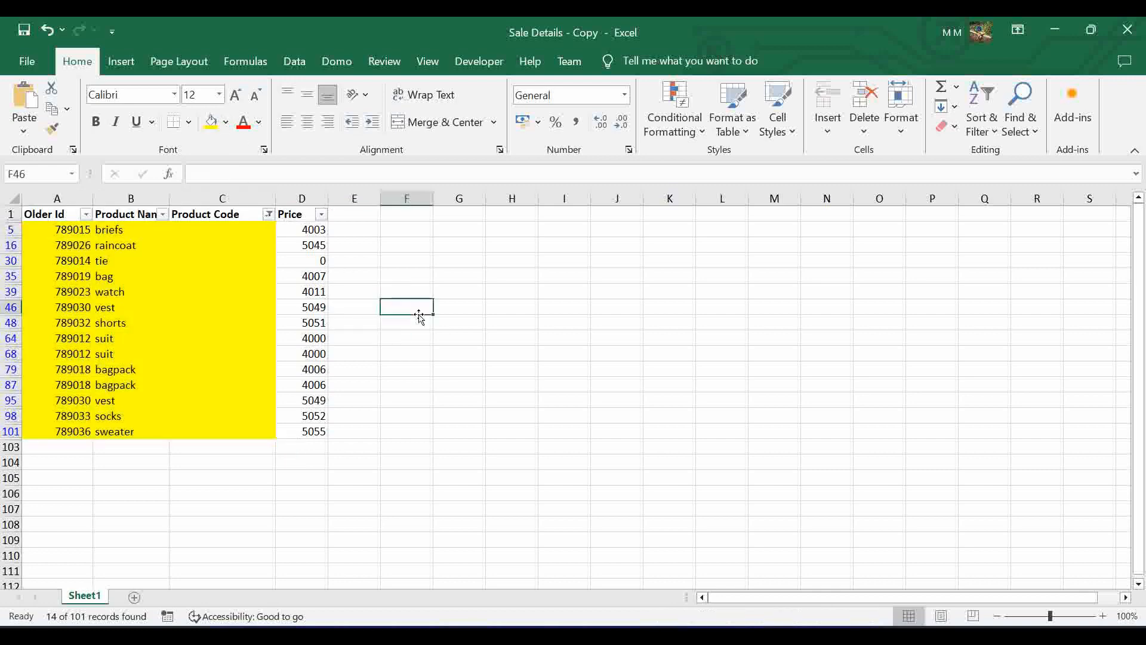
click(269, 215)
click(422, 285)
drag(133, 230, 117, 429)
click(388, 311)
Step: Clear the Product Code filter and remove the filters from the header row of the Sale Details - Copy sheet
click(267, 215)
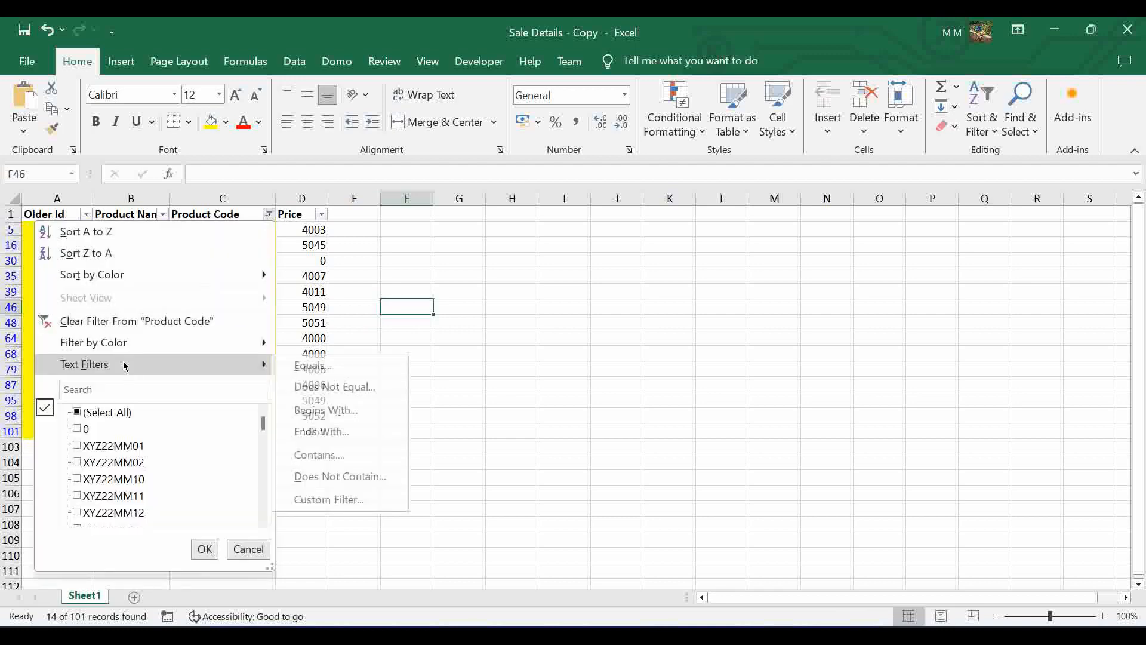
click(134, 324)
click(511, 349)
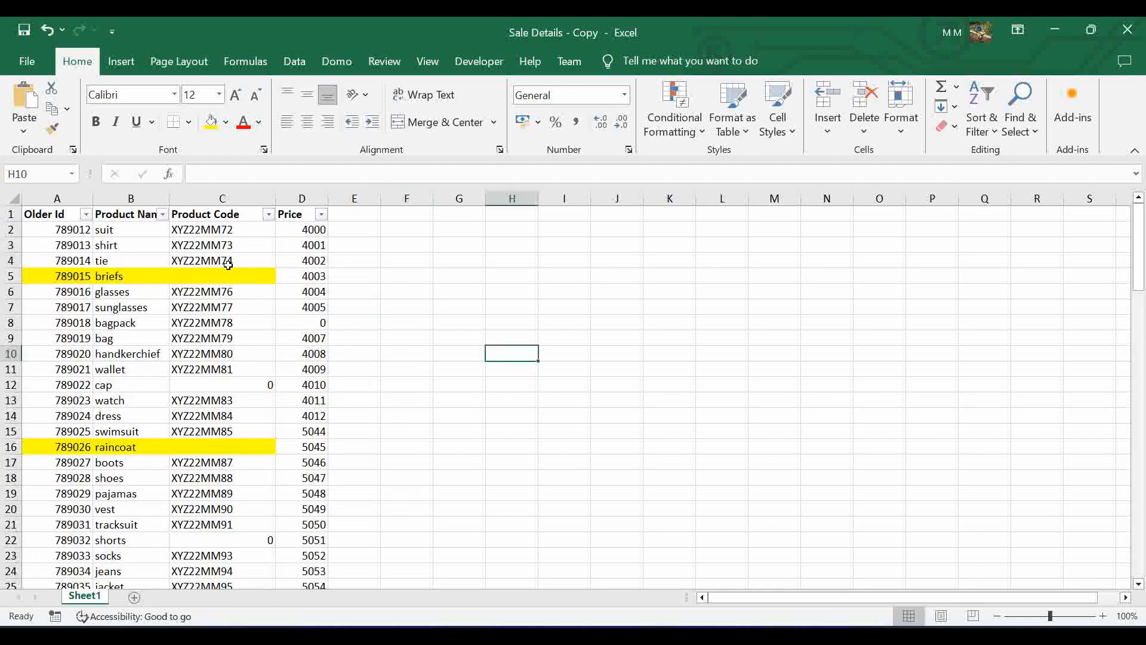
click(10, 214)
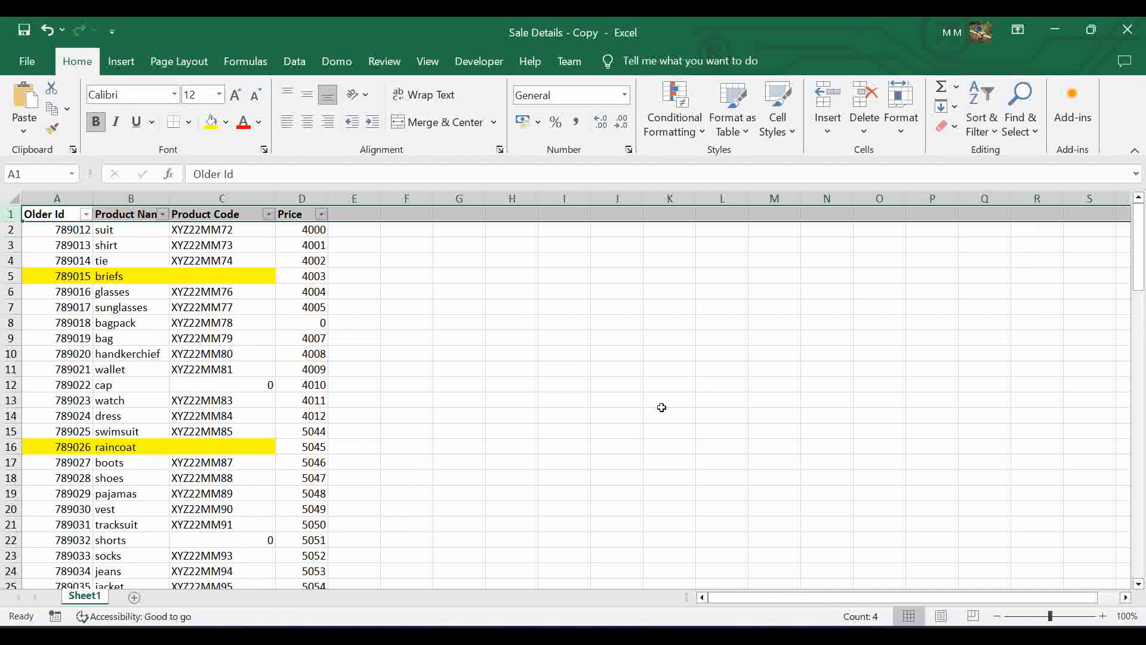
click(981, 126)
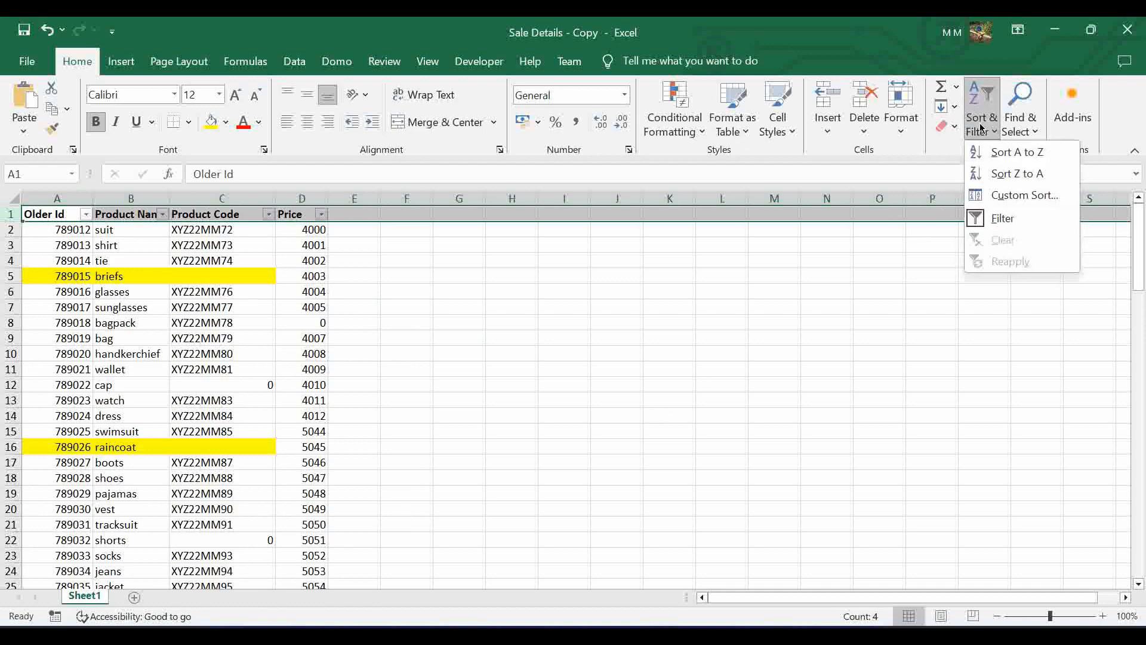
click(1002, 218)
click(836, 394)
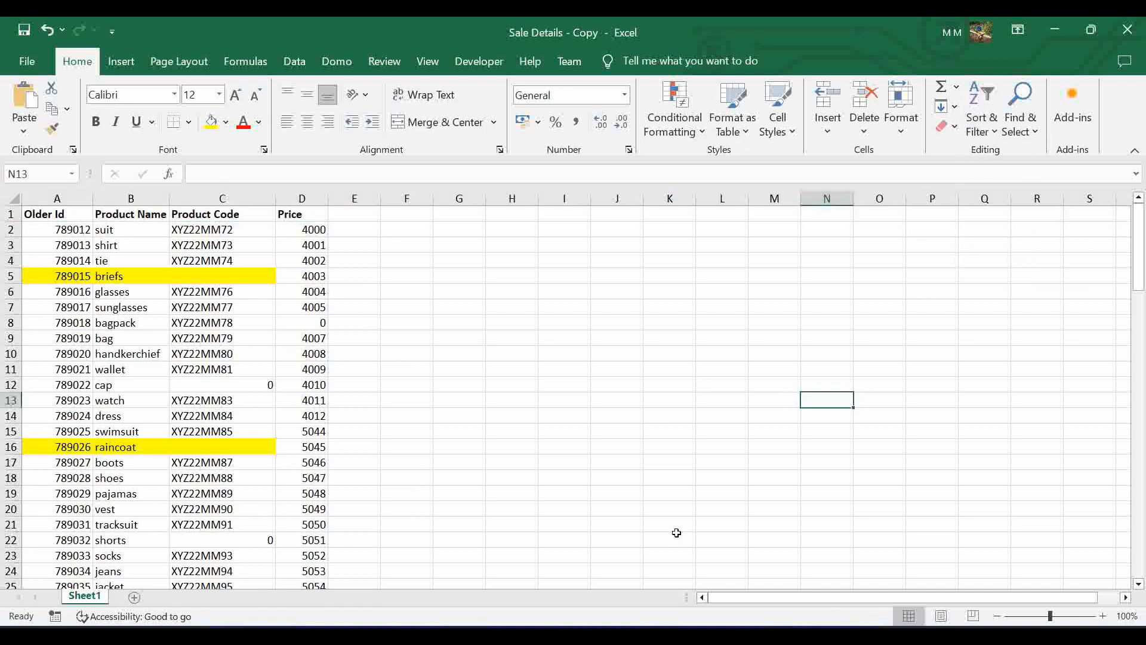
Step: Copy the whole prompt about removing data where Product Code is not null from Word and submit it to ChatGPT
click(421, 567)
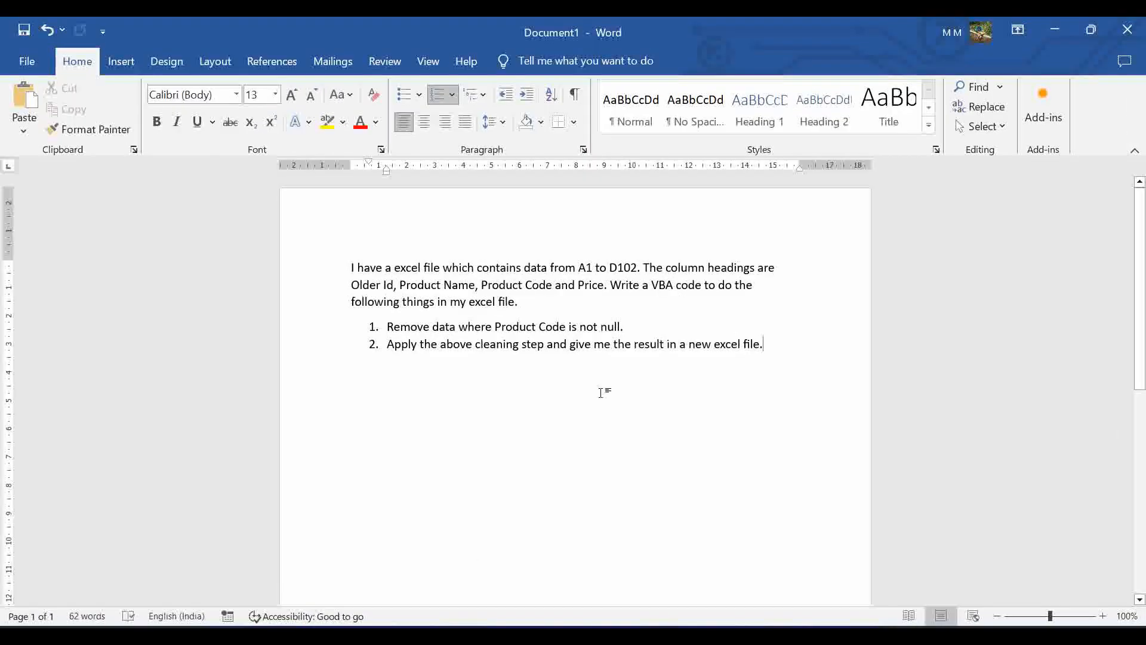
drag(770, 344, 352, 274)
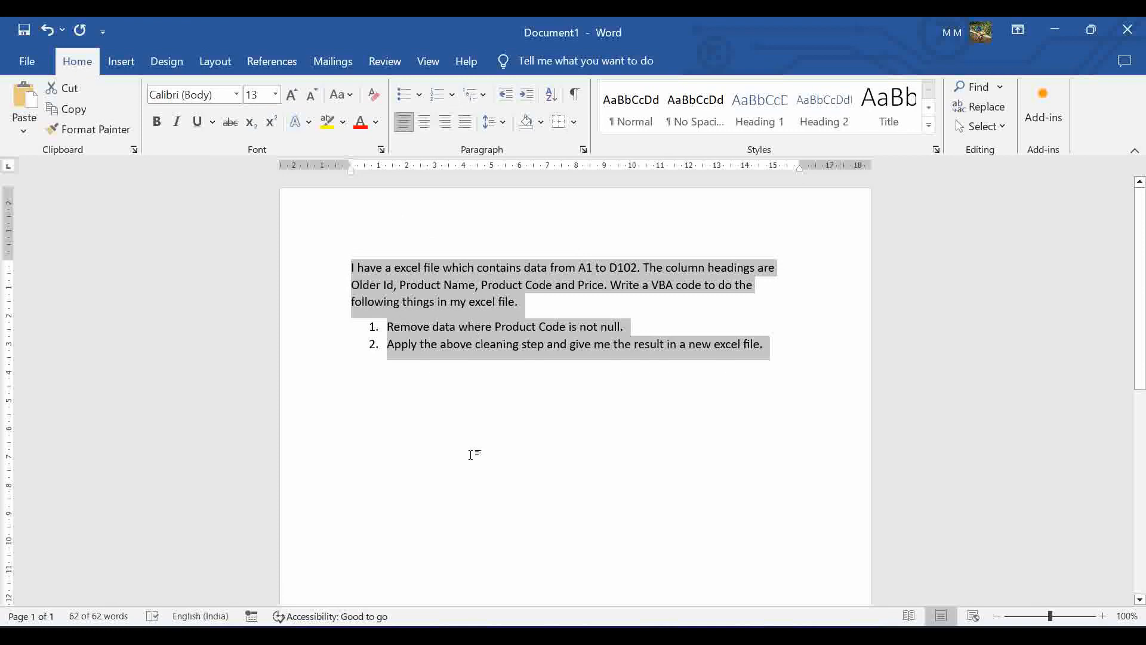
click(371, 635)
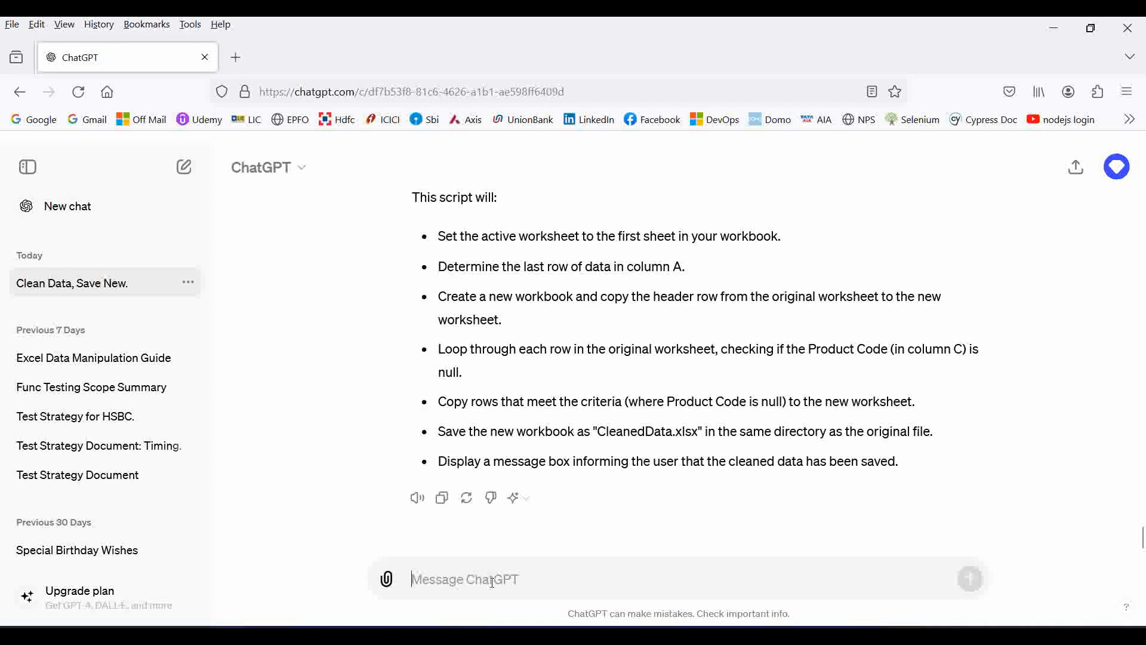
text(I have a excel file which contains data from A1 to D102. The column headings are Older Id, Product Name, Product Code and Price. Write a VBA code to do the following things in my excel file. 1.	Remove data where Product Code is not null. 2.	Apply the above cleaning step and give me the result in a new excel file.)
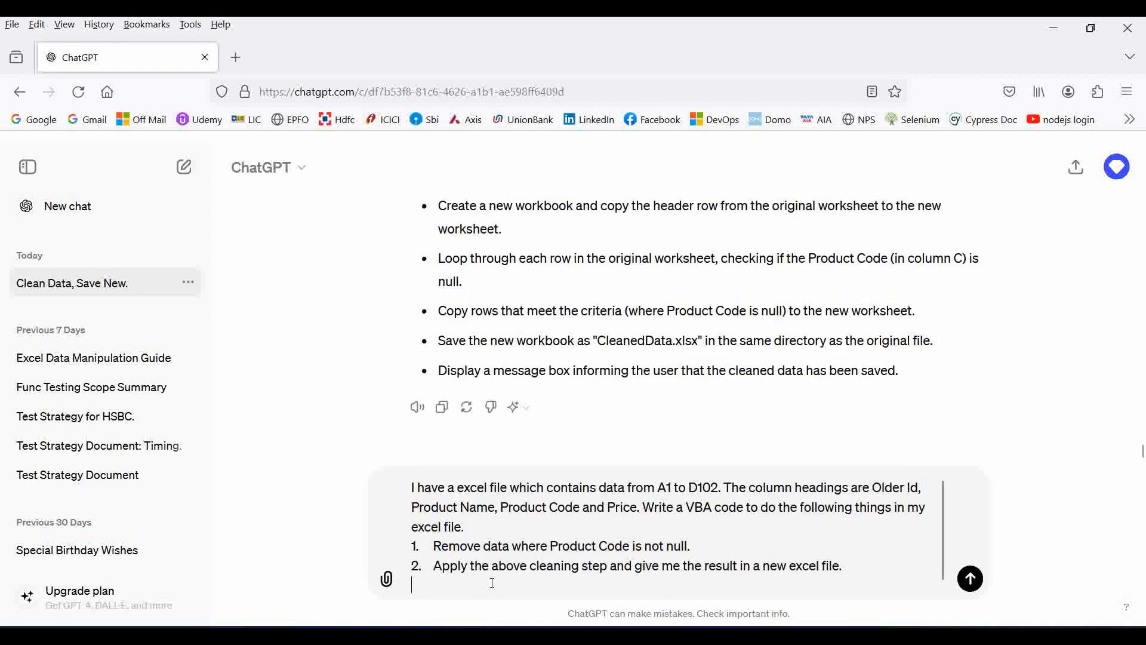
key(BackSpace)
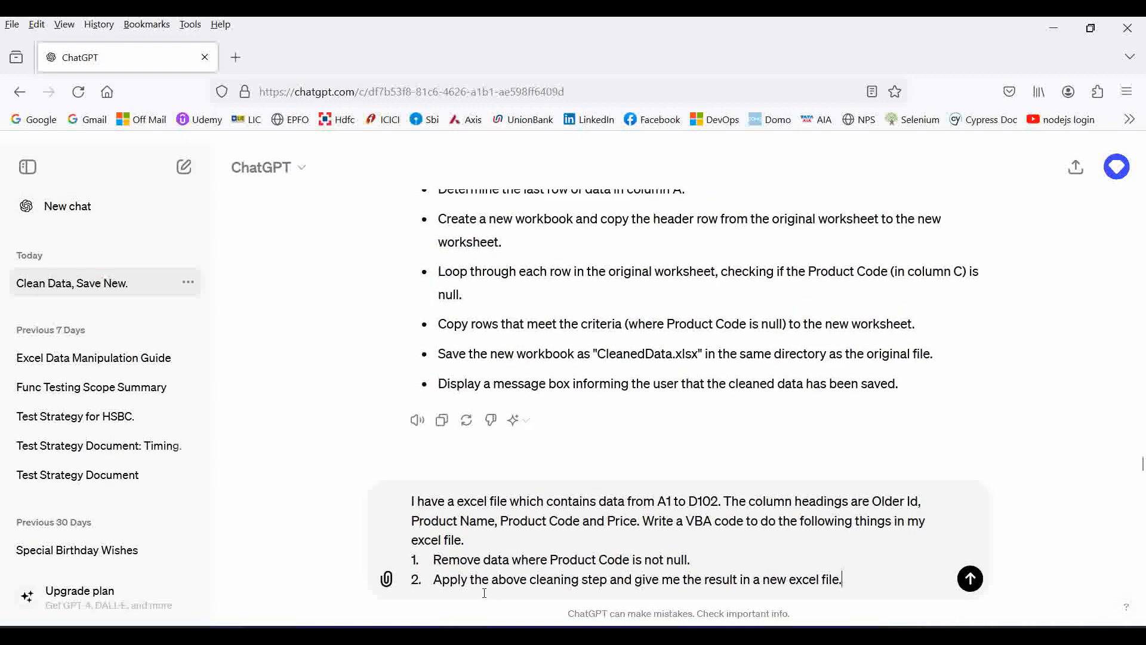
click(972, 579)
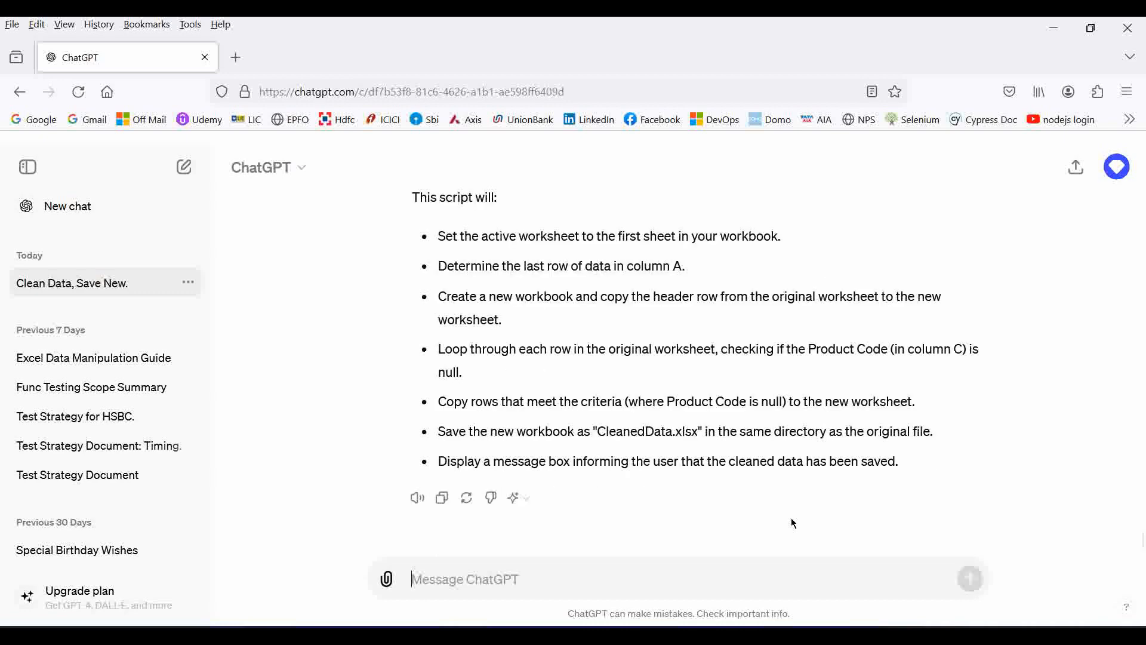
Step: Copy the generated RemoveNonNullProductCodeAndSaveNewFile VBA code from the ChatGPT response
scroll(793, 523, up, 8)
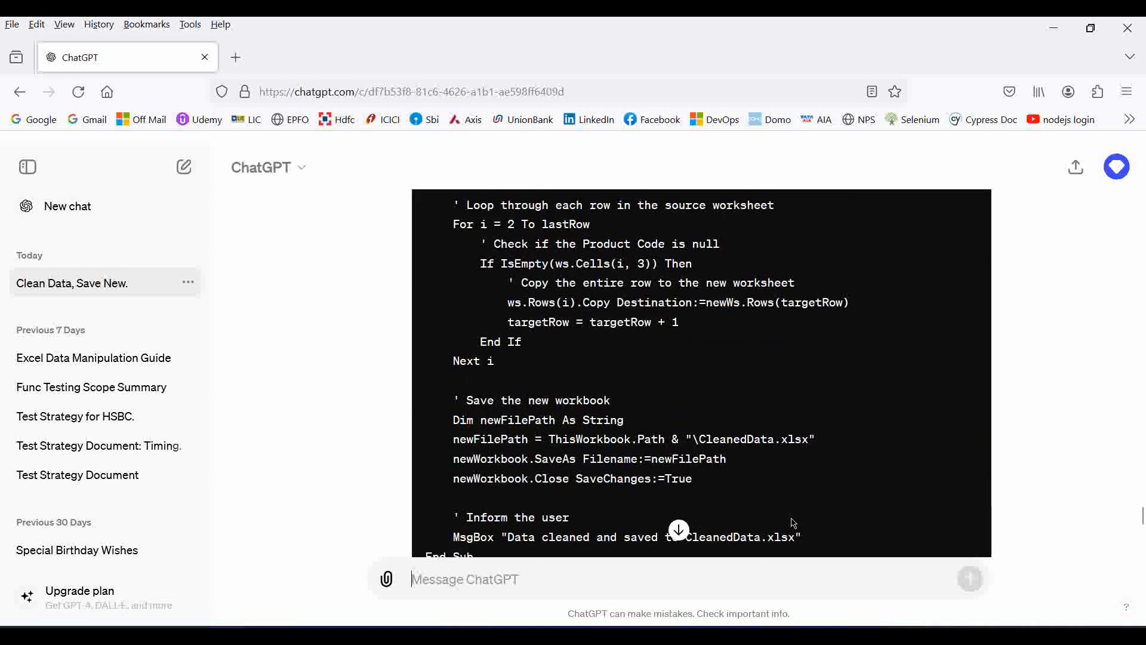
scroll(792, 523, up, 15)
scroll(793, 523, down, 5)
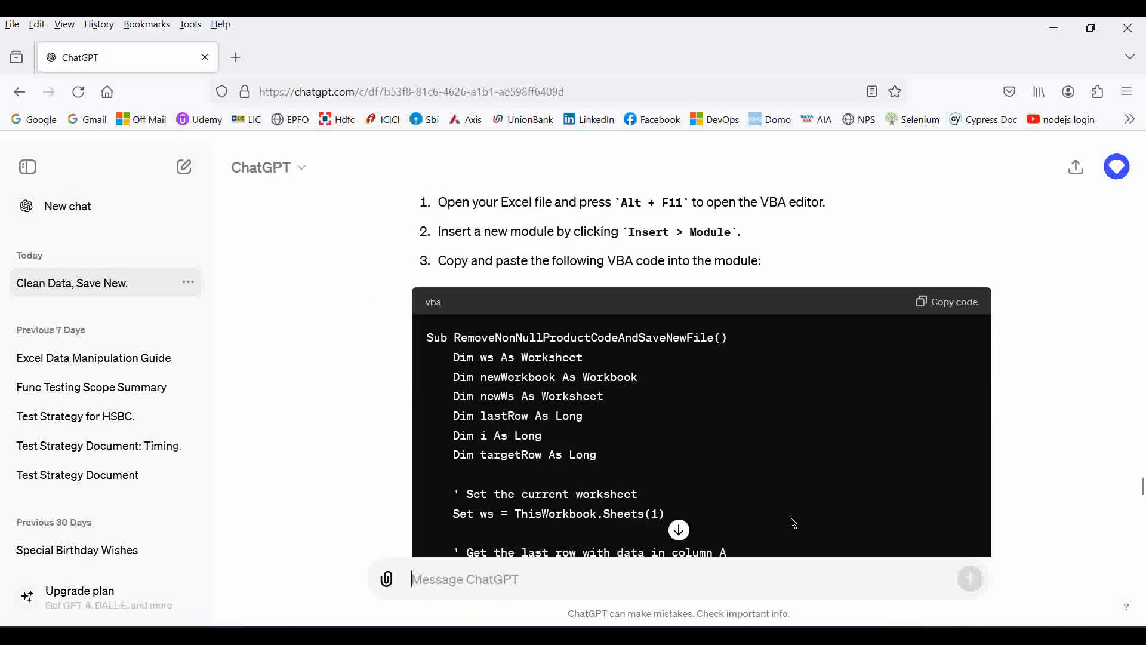
click(926, 304)
Step: Switch to the Sale Details - Copy workbook in Excel and paste the copied code into a new module in the VBA editor
key(alt+Tab)
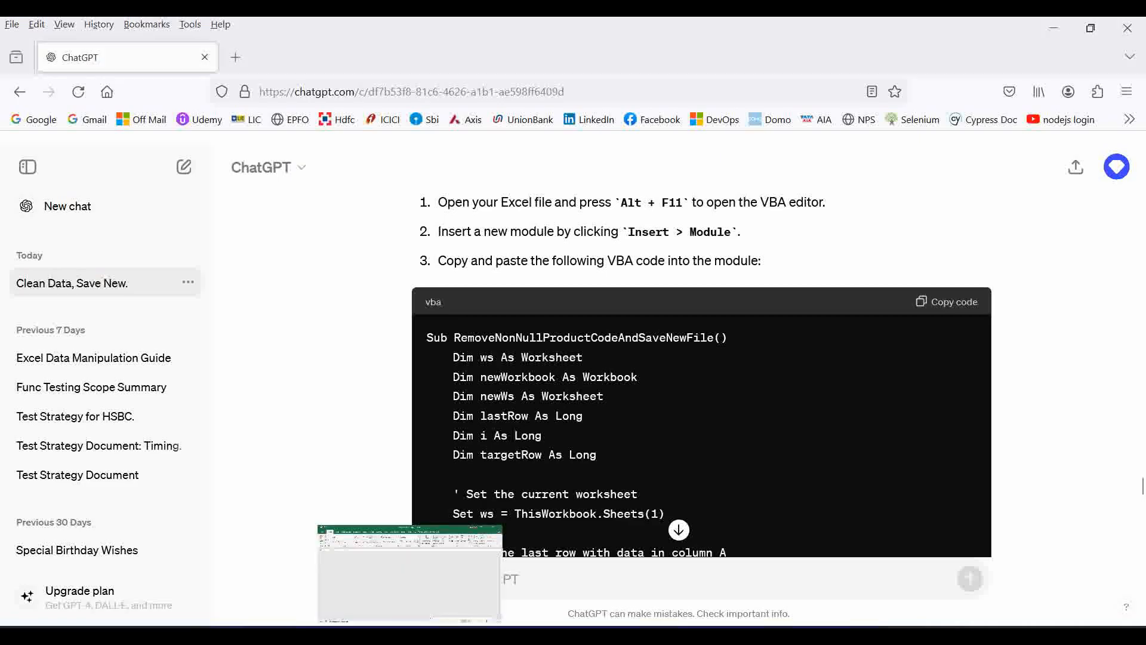
click(421, 397)
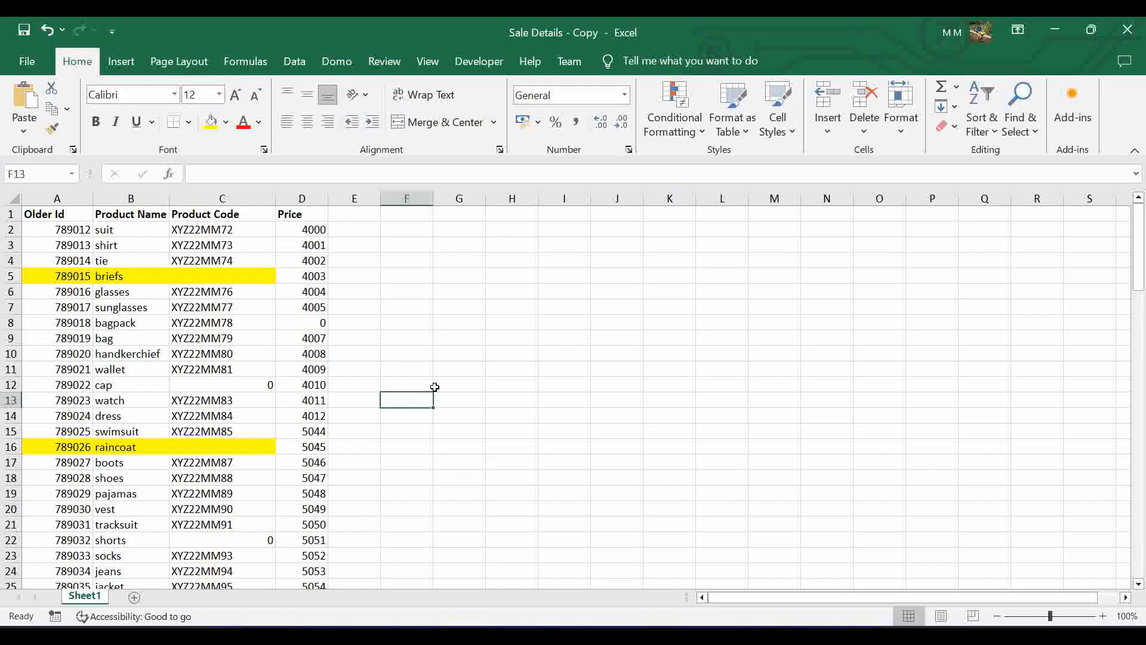
key(alt+F11)
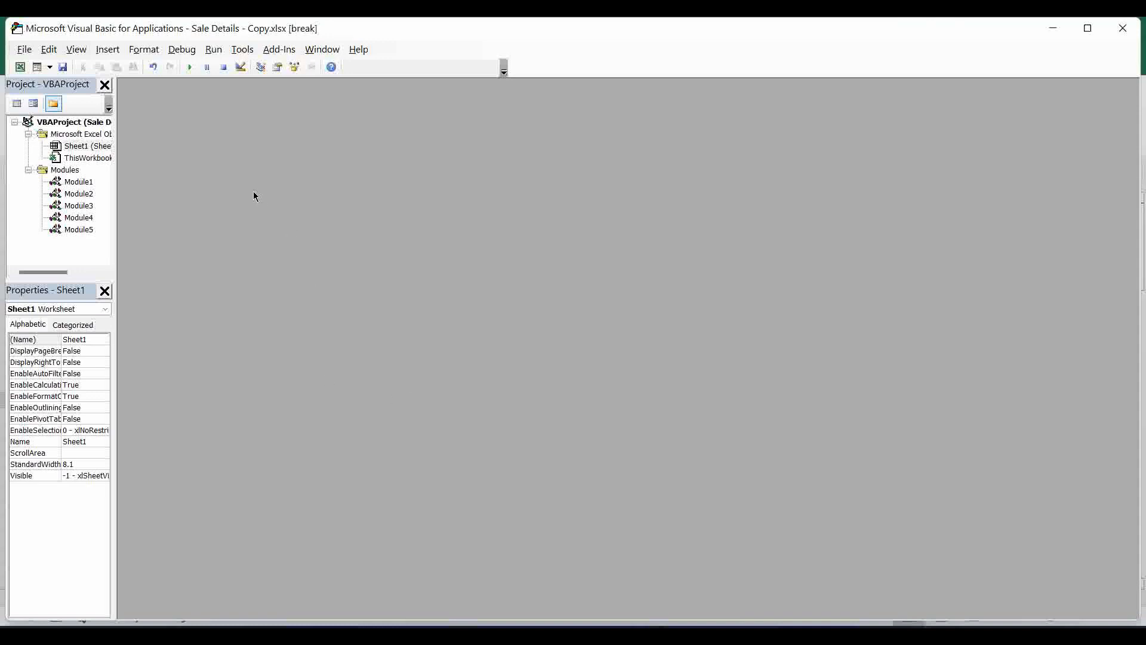
click(114, 53)
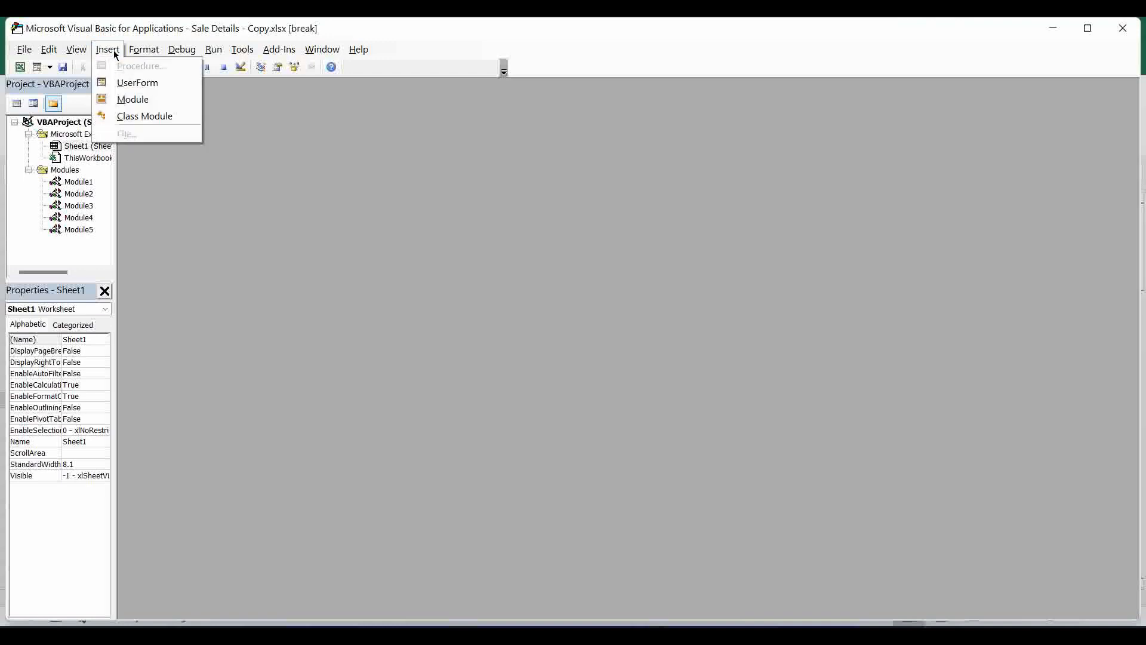
click(130, 101)
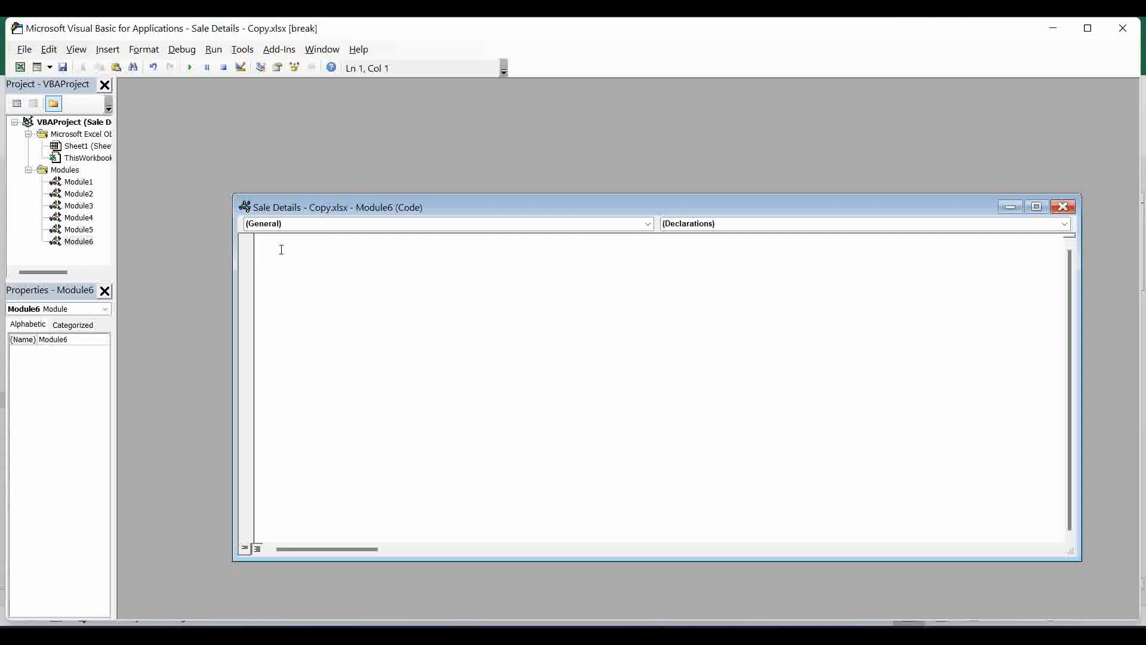
key(ctrl+v)
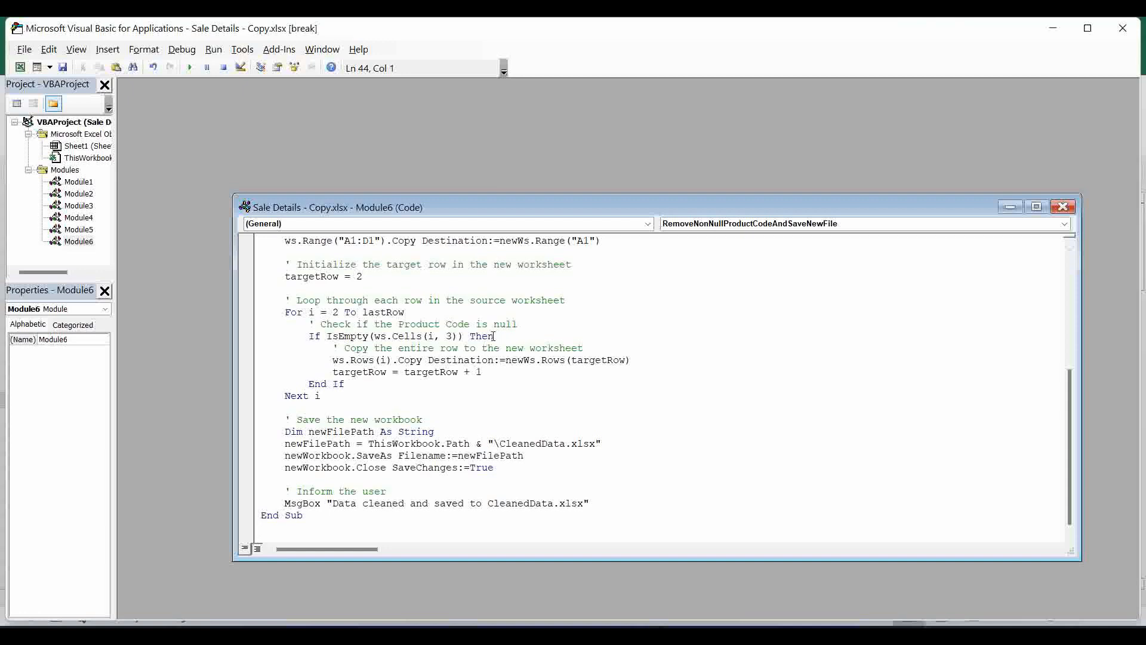
Step: Run the RemoveNonNullProductCodeAndSaveNewFile macro, dismiss its message and close the VBA editor
click(474, 338)
click(191, 70)
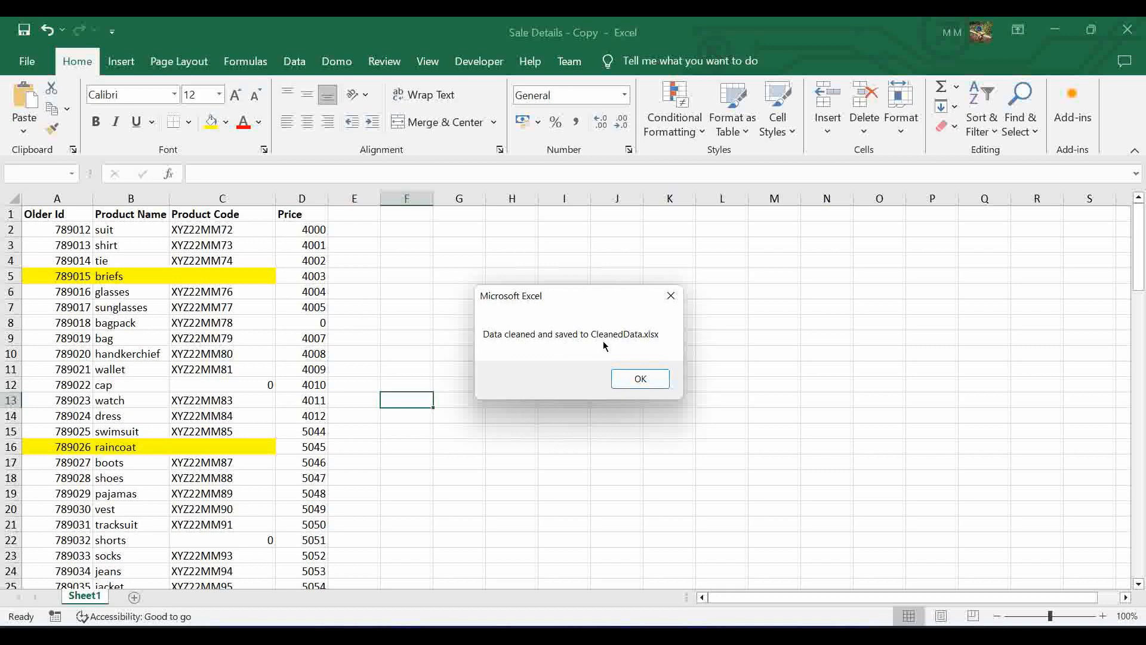
click(642, 380)
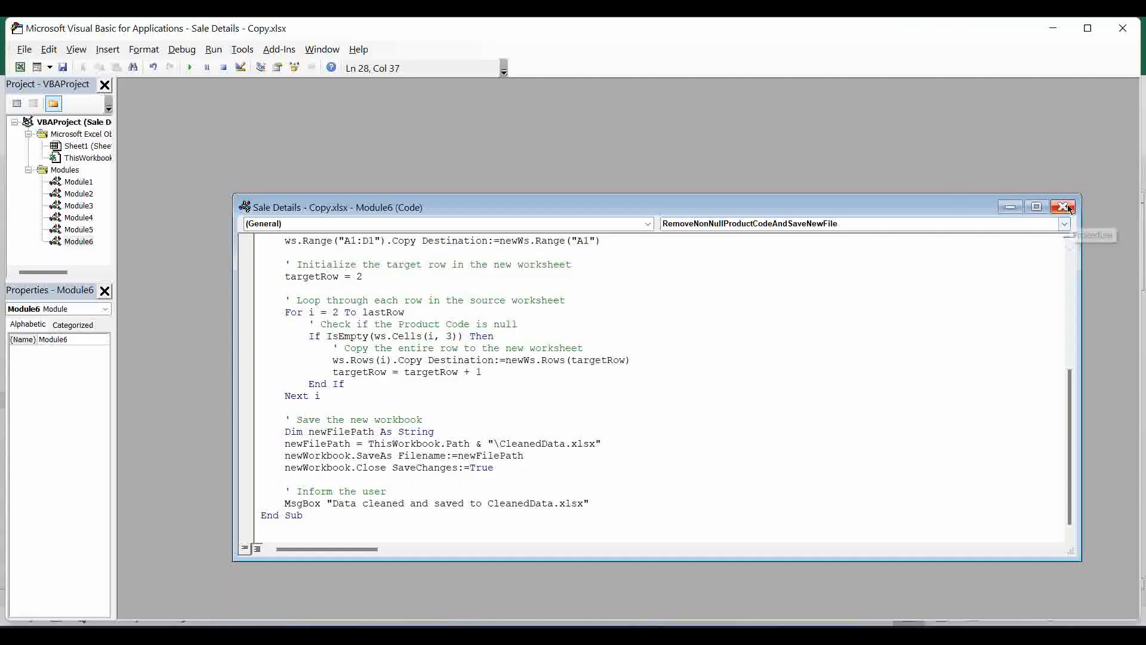
click(1068, 207)
click(1123, 28)
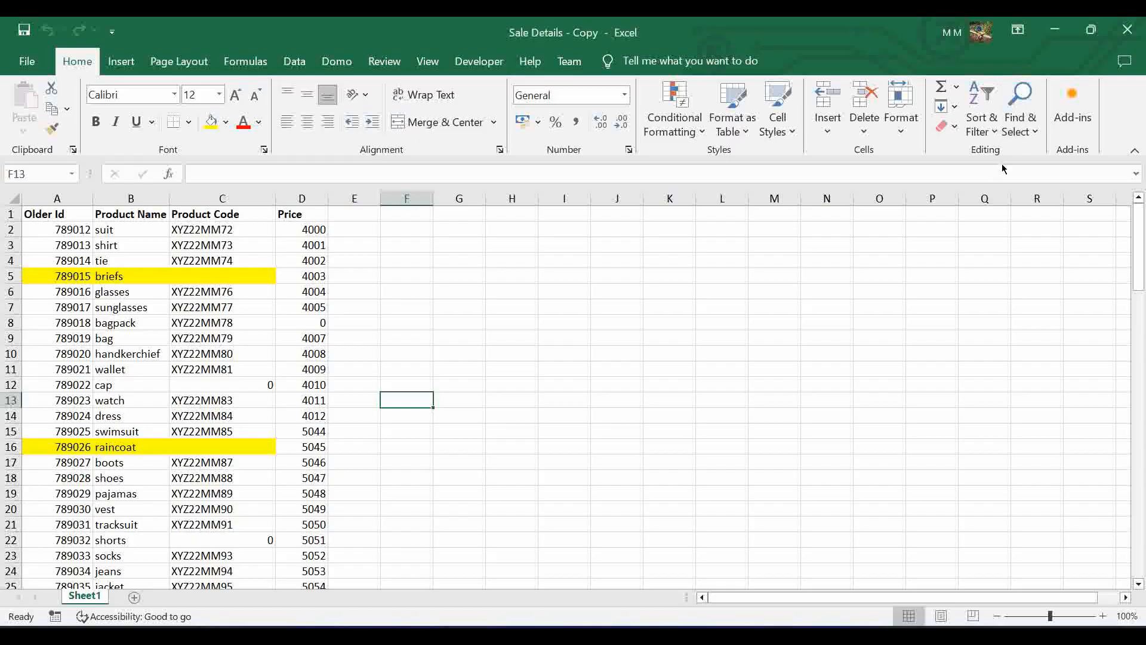
Step: Minimize the open windows and open the CleanedData workbook from the desktop
click(1054, 33)
click(1053, 29)
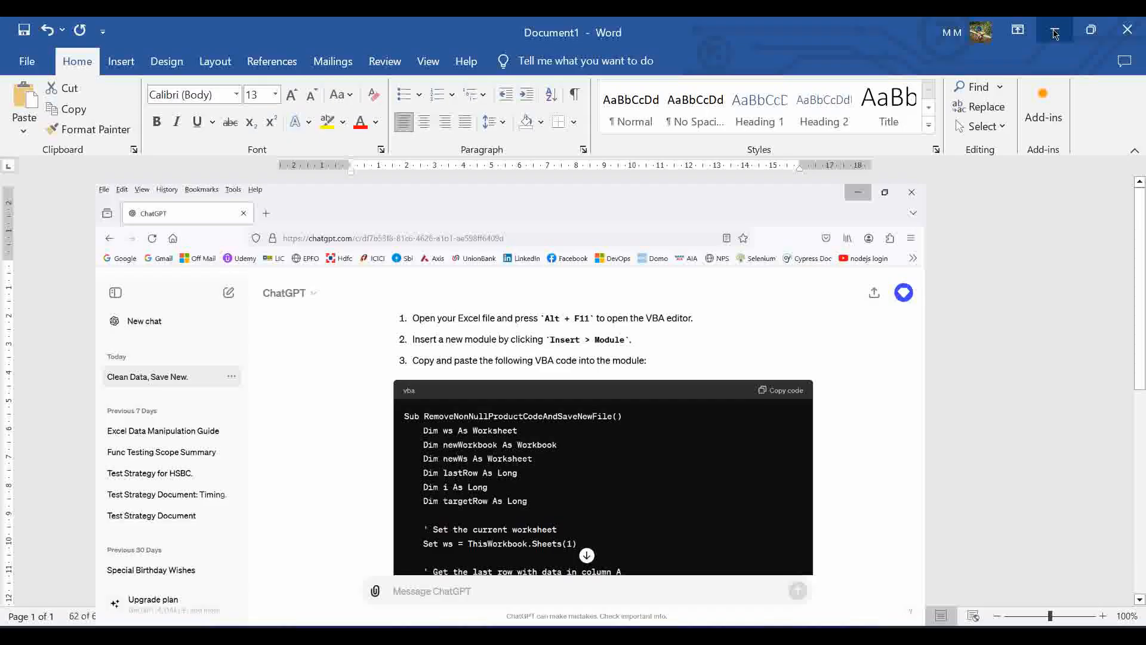
click(1054, 32)
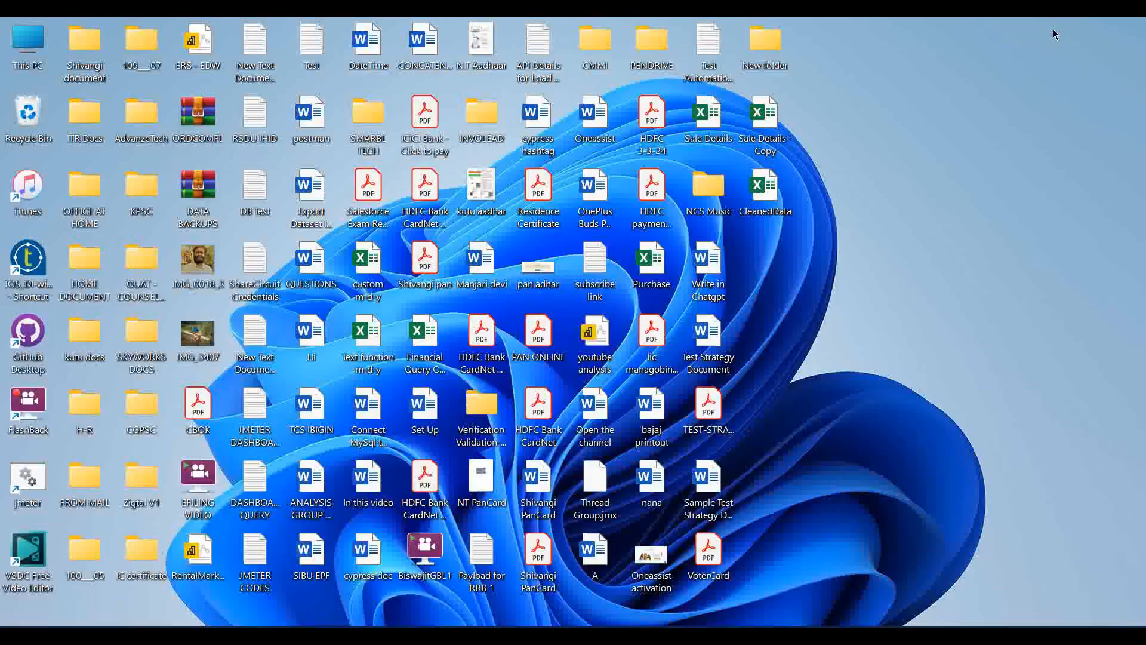
double_click(771, 193)
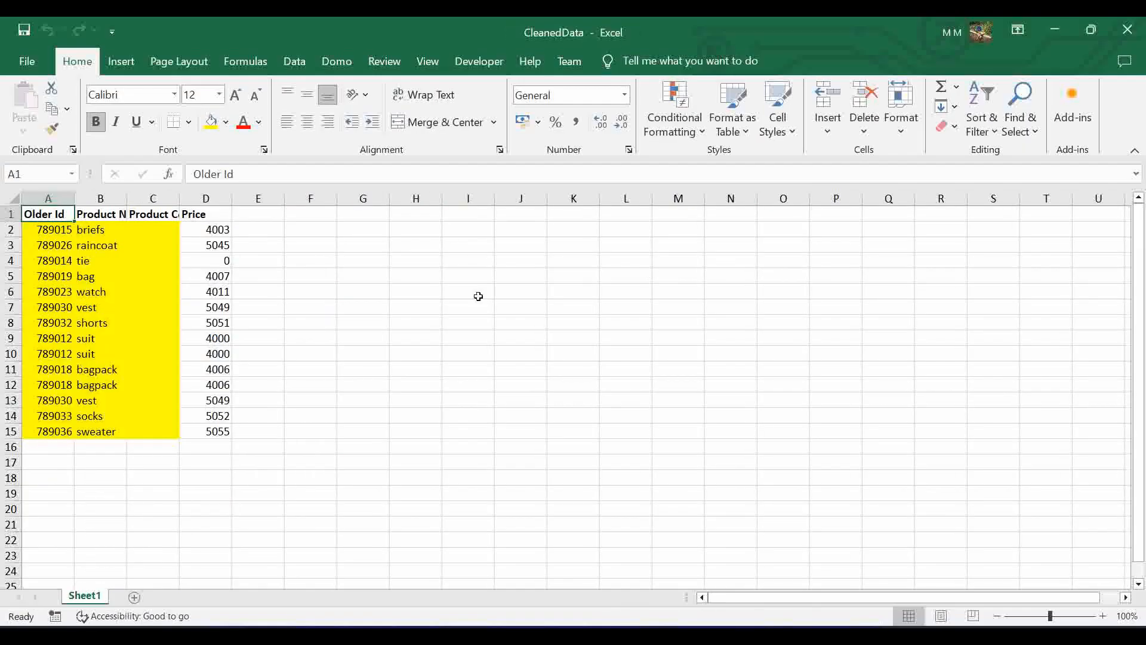
Step: Examine the Older Id, Product Name and Product Code columns in CleanedData, checking the row count and the blank product codes
click(441, 297)
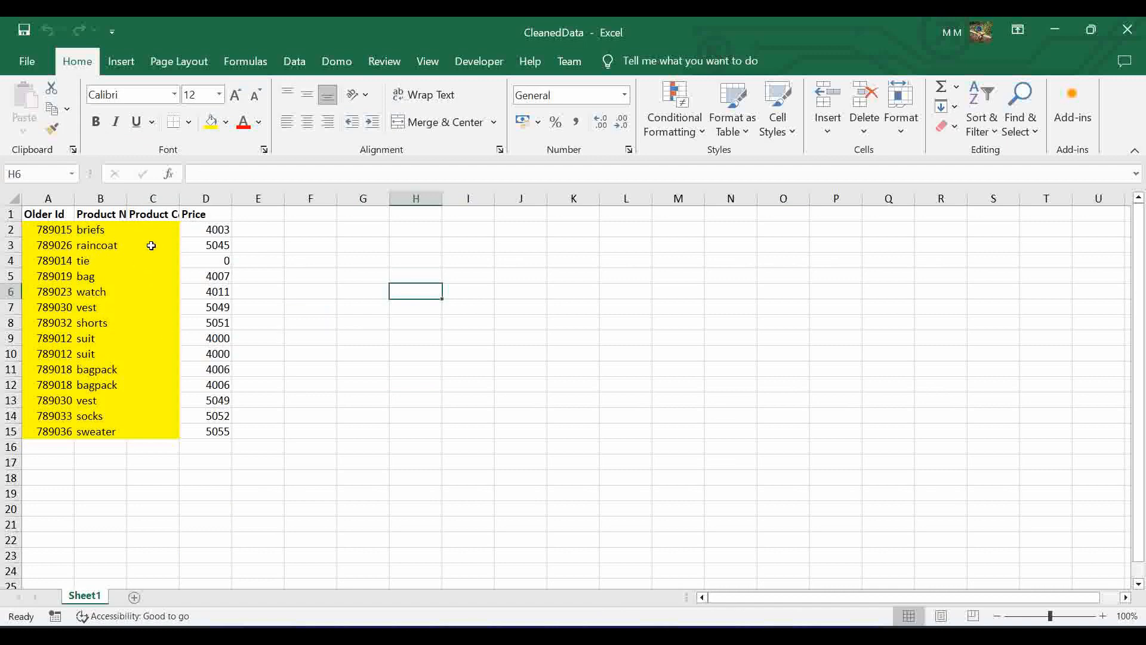
drag(158, 230, 142, 429)
drag(92, 229, 91, 433)
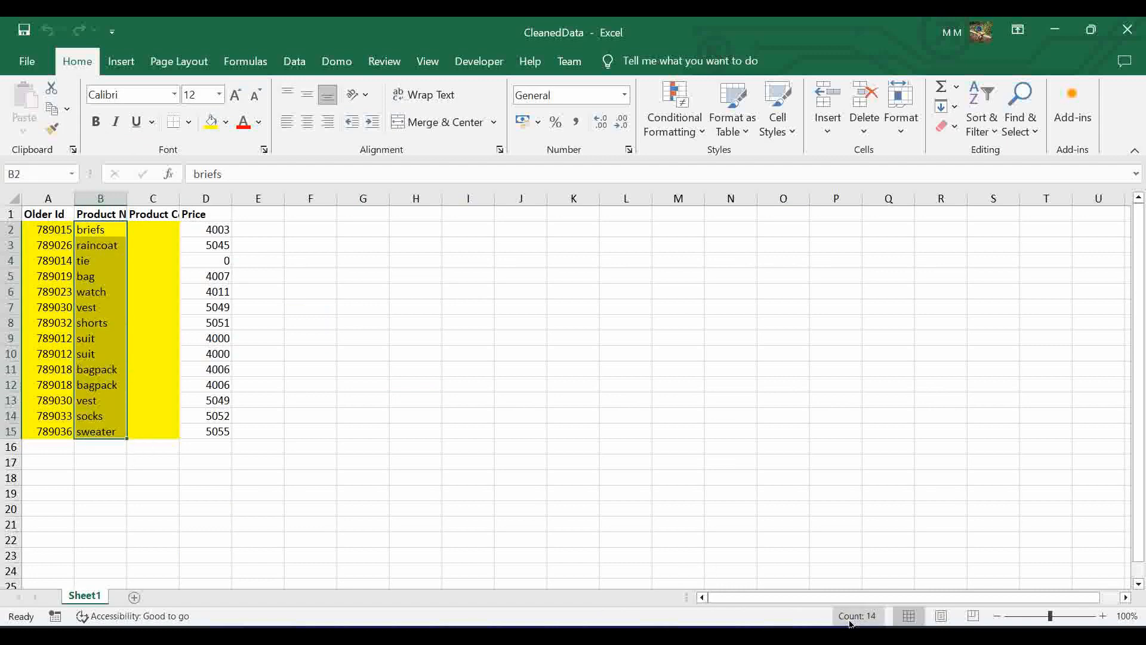
drag(167, 227, 150, 427)
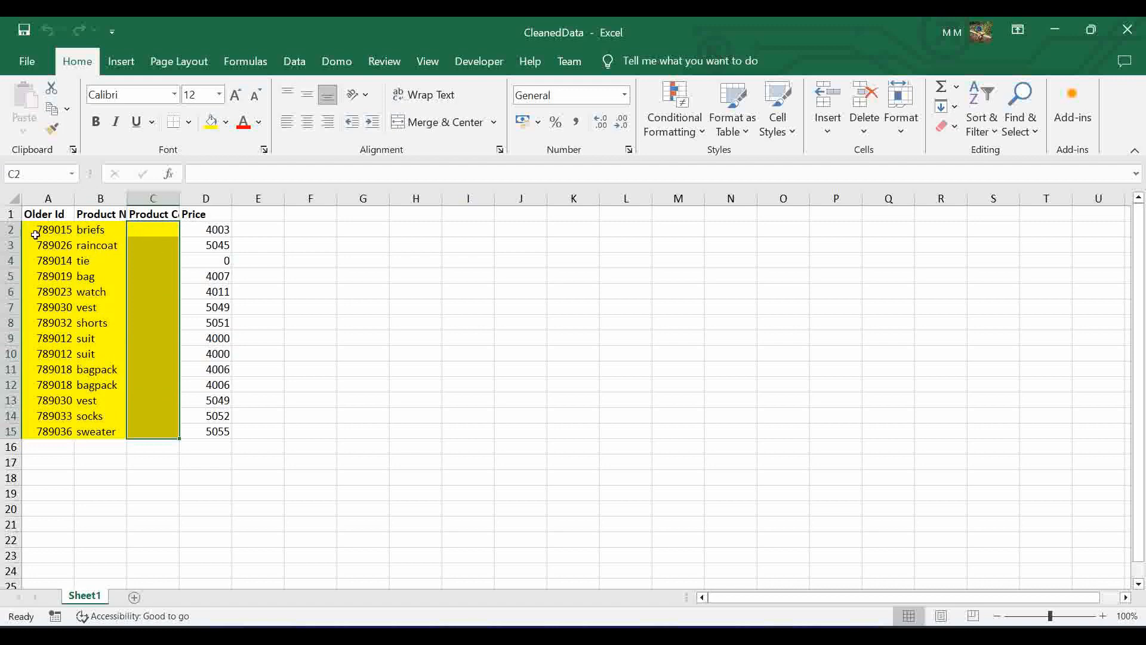
drag(35, 232, 39, 433)
drag(157, 230, 152, 428)
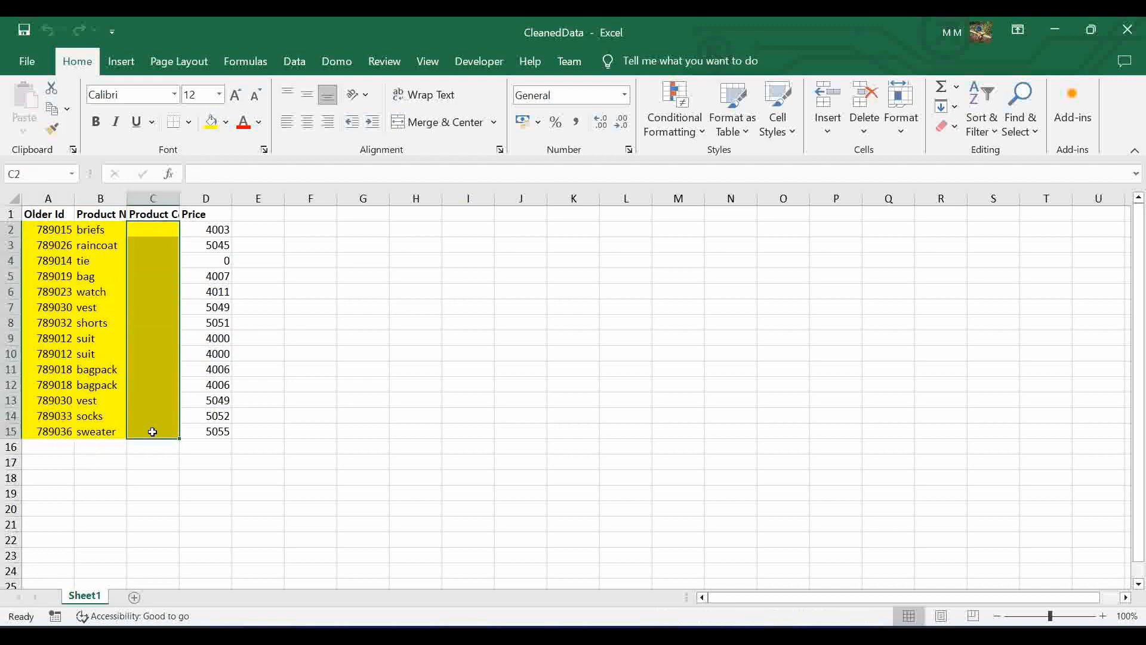
click(275, 406)
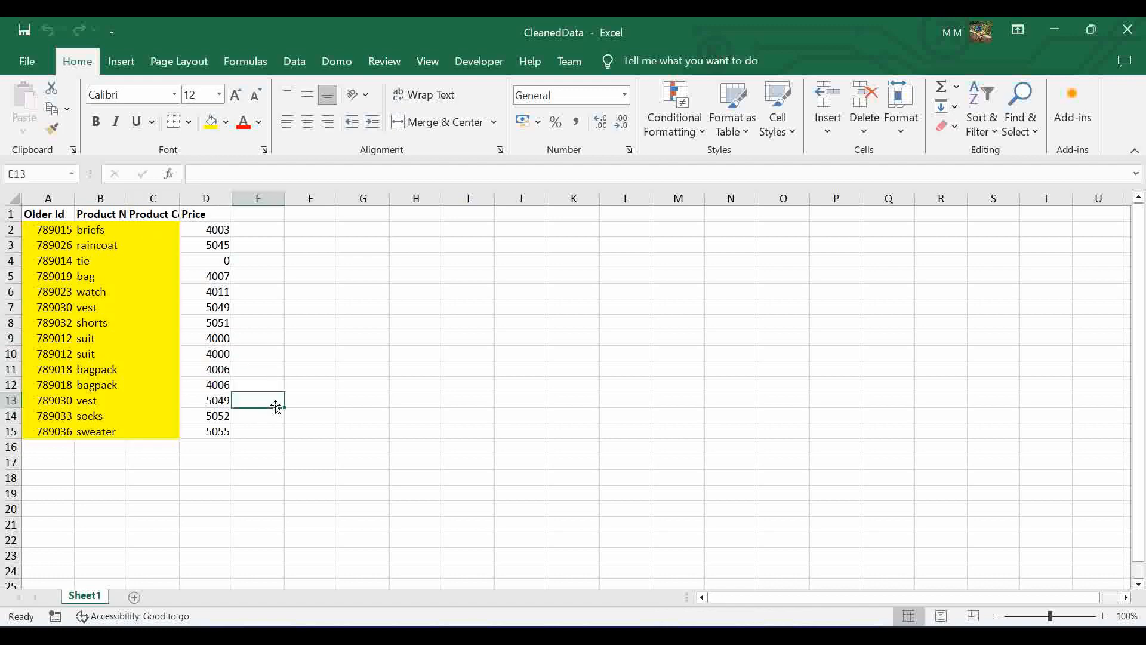